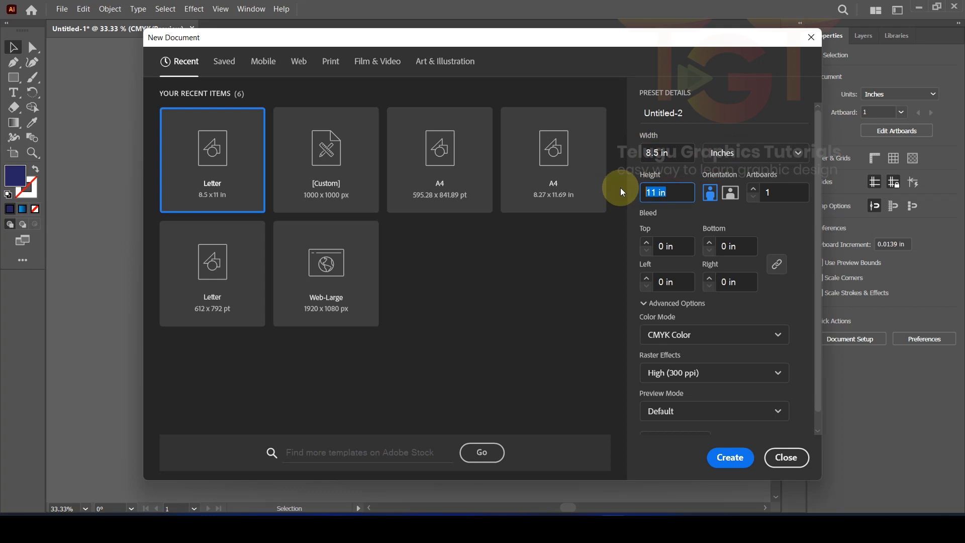
Step: Create the letter-size document, close the extra Untitled-2 and keep only Untitled-1 at 50% zoom
{"action": "left_click", "coordinate": [732, 457]}
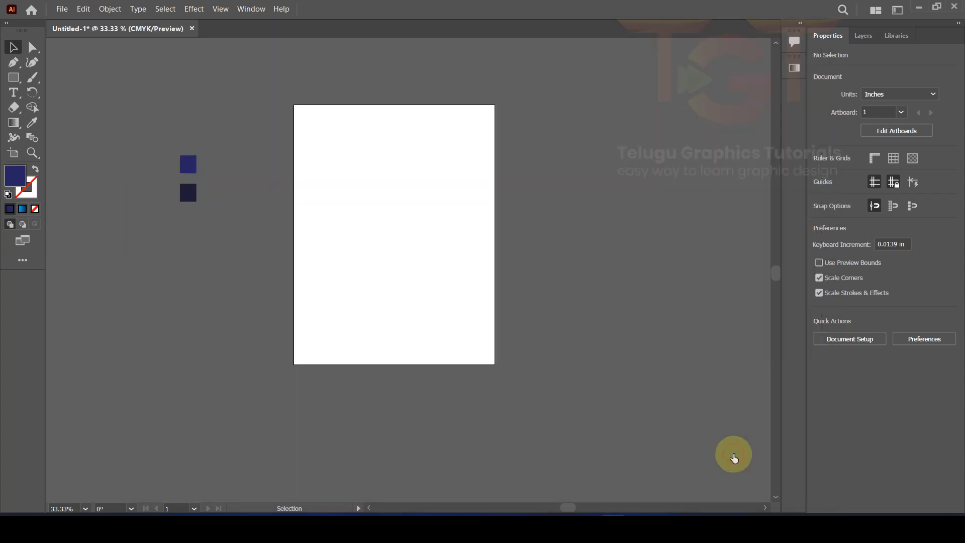
{"action": "left_click", "coordinate": [158, 33]}
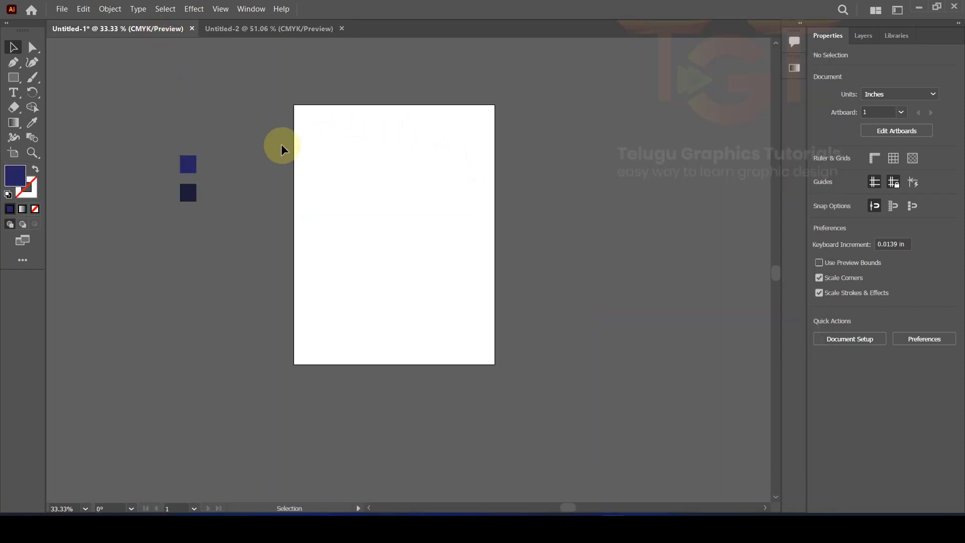
{"action": "left_click", "coordinate": [341, 28]}
{"action": "scroll", "coordinate": [351, 170], "scroll_direction": "up", "scroll_amount": 1}
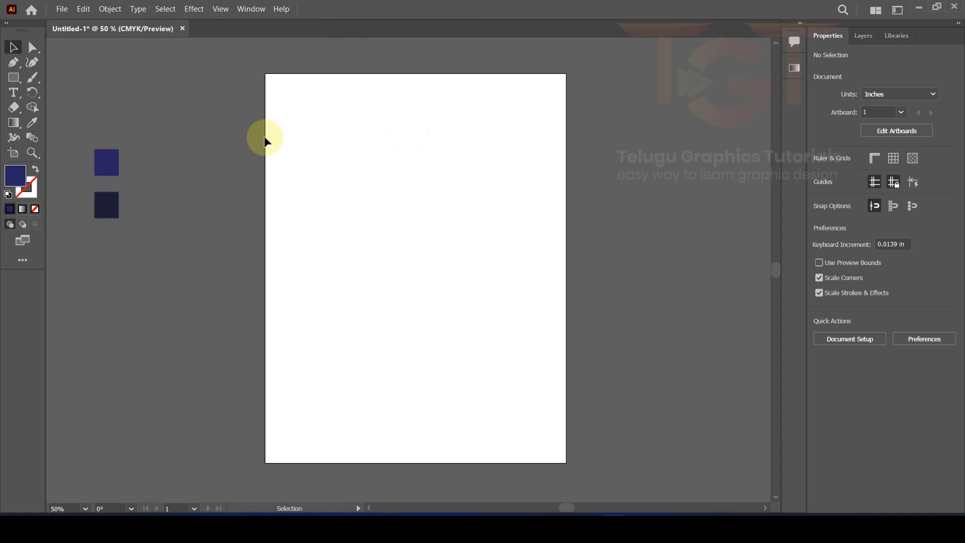
{"action": "left_click_drag", "start_coordinate": [22, 80], "coordinate": [68, 77]}
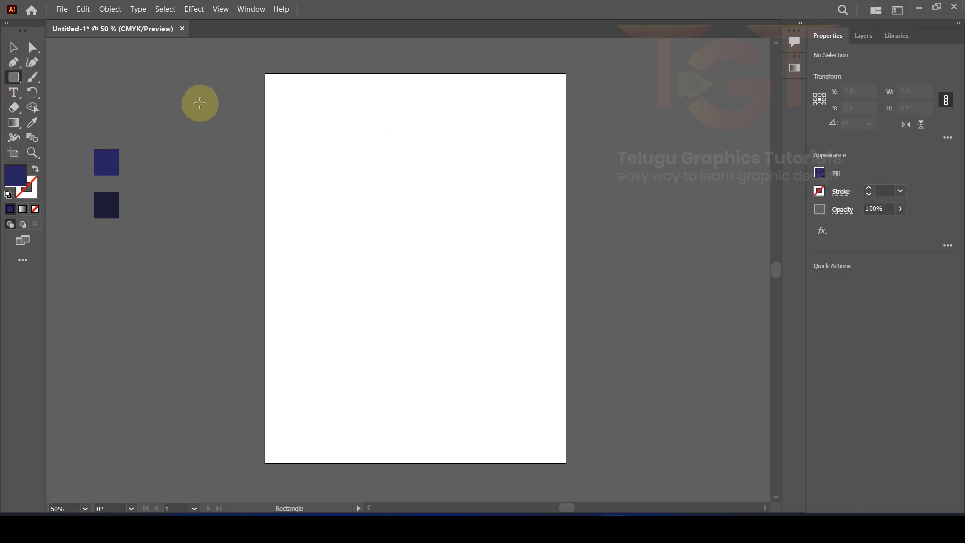
Step: Draw a navy rectangle of width 8.5 in and height 11 in through the Rectangle dialog
{"action": "left_click", "coordinate": [355, 132]}
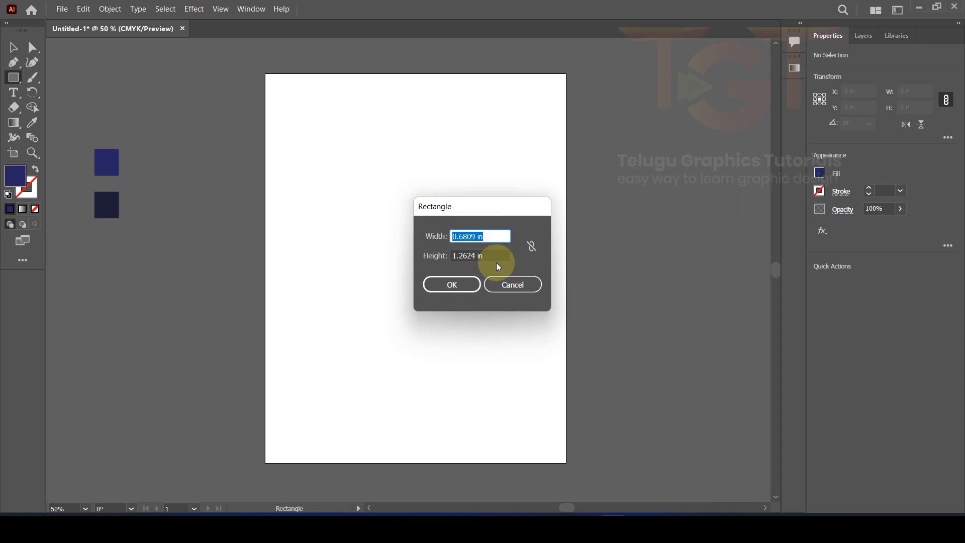
{"action": "type", "text": "8"}
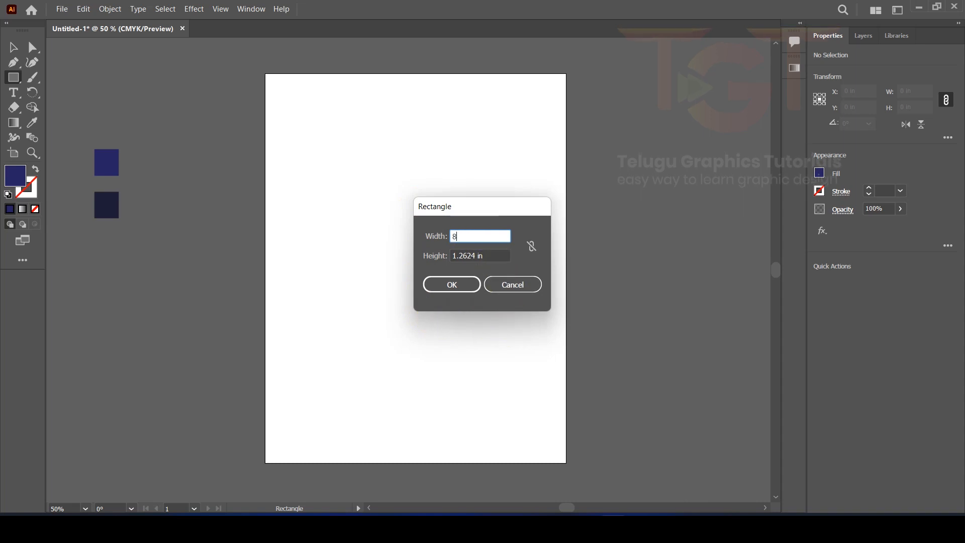
{"action": "type", "text": ".5"}
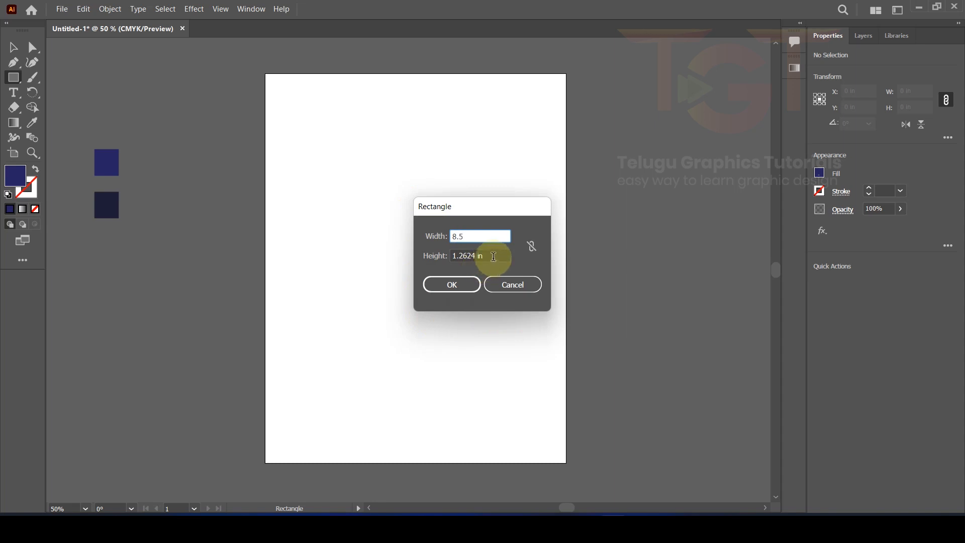
{"action": "key", "text": "Tab"}
{"action": "type", "text": "1"}
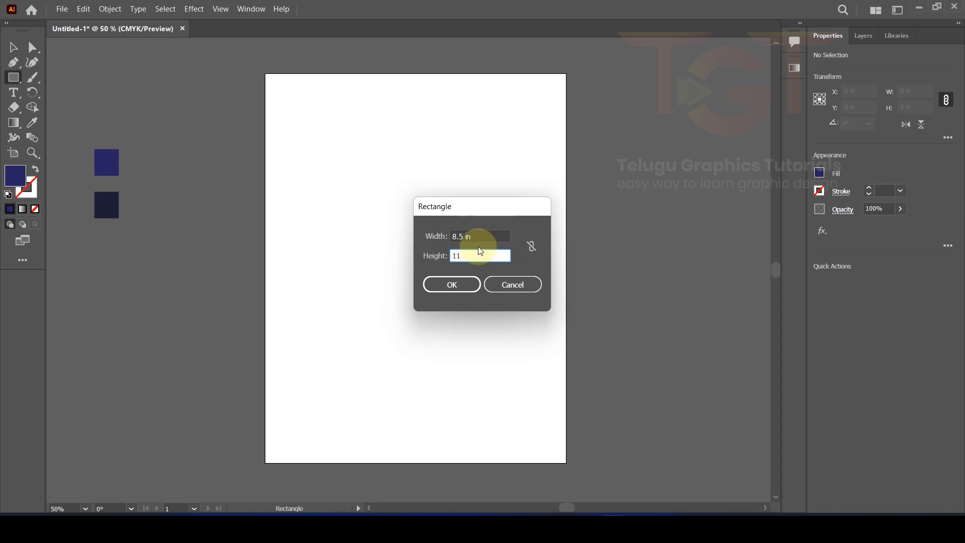
{"action": "left_click", "coordinate": [457, 284]}
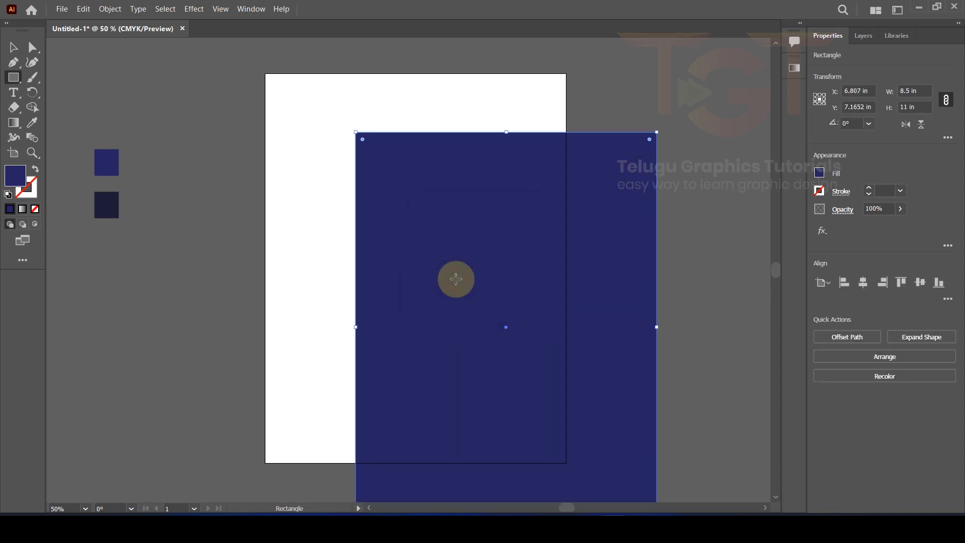
Step: Apply a linear gradient to the rectangle with bright blue and navy C100 M100 Y25 K25 stops
{"action": "left_click", "coordinate": [794, 67]}
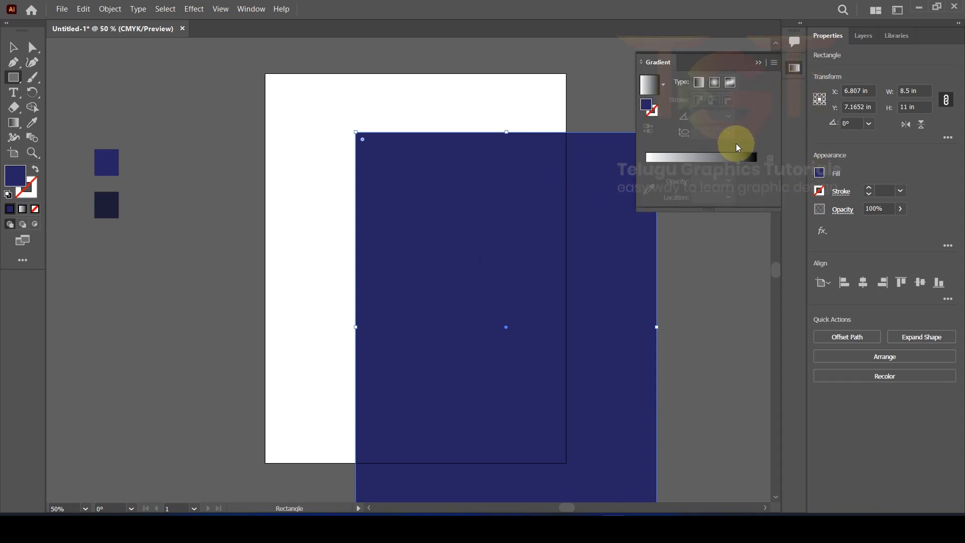
{"action": "left_click", "coordinate": [705, 163]}
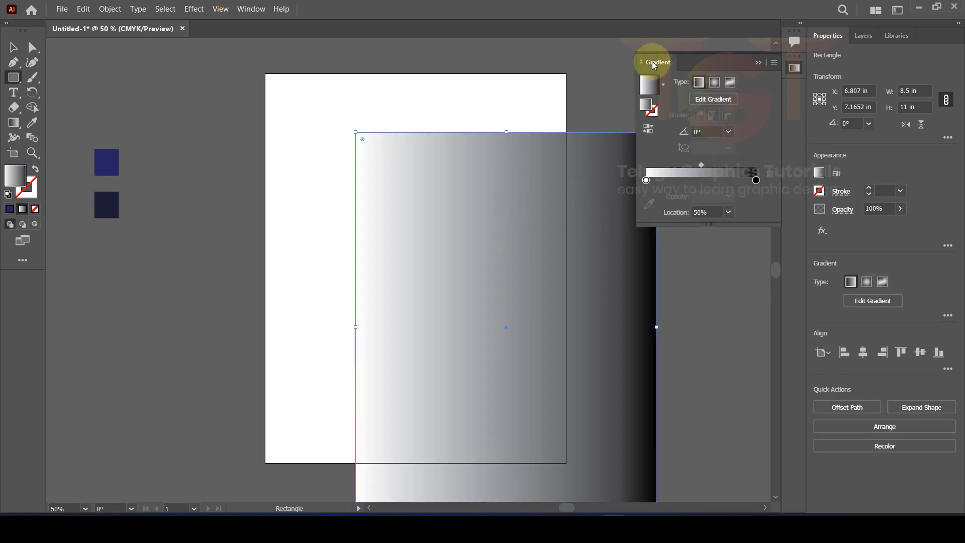
{"action": "left_click", "coordinate": [250, 9]}
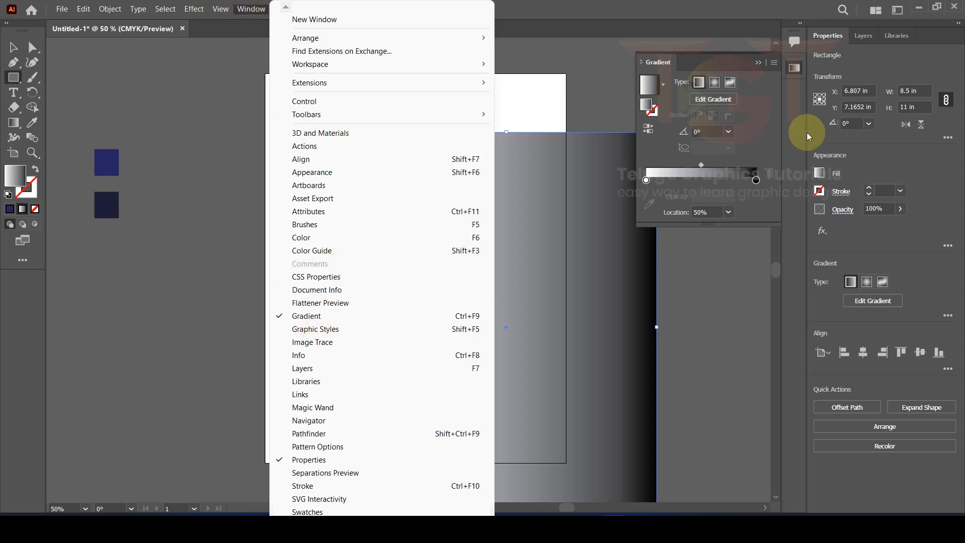
{"action": "left_click", "coordinate": [738, 59]}
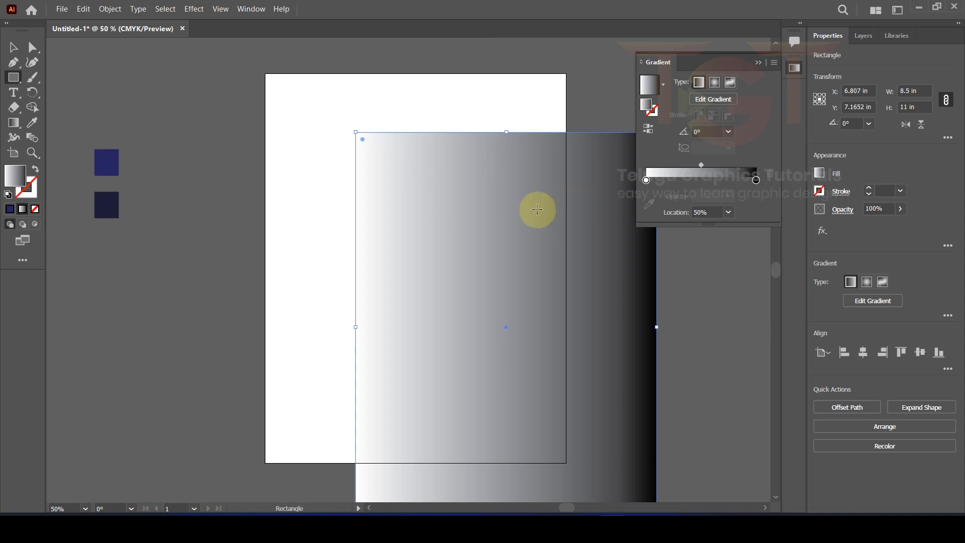
{"action": "double_click", "coordinate": [647, 181]}
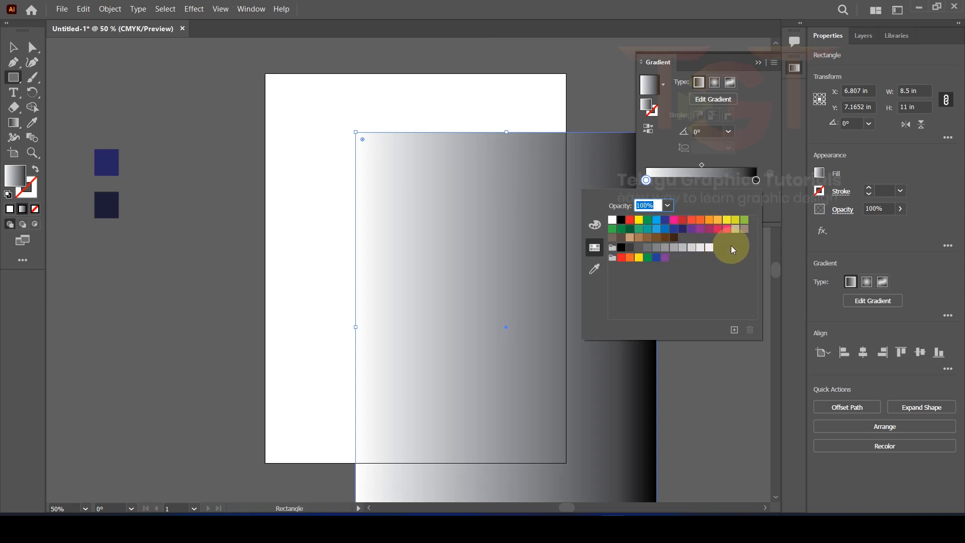
{"action": "left_click", "coordinate": [657, 221]}
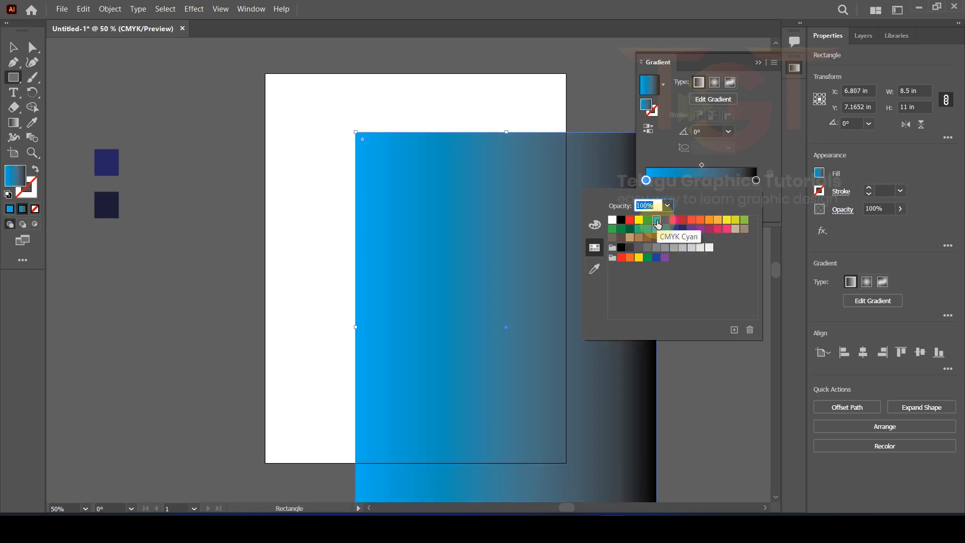
{"action": "double_click", "coordinate": [756, 181]}
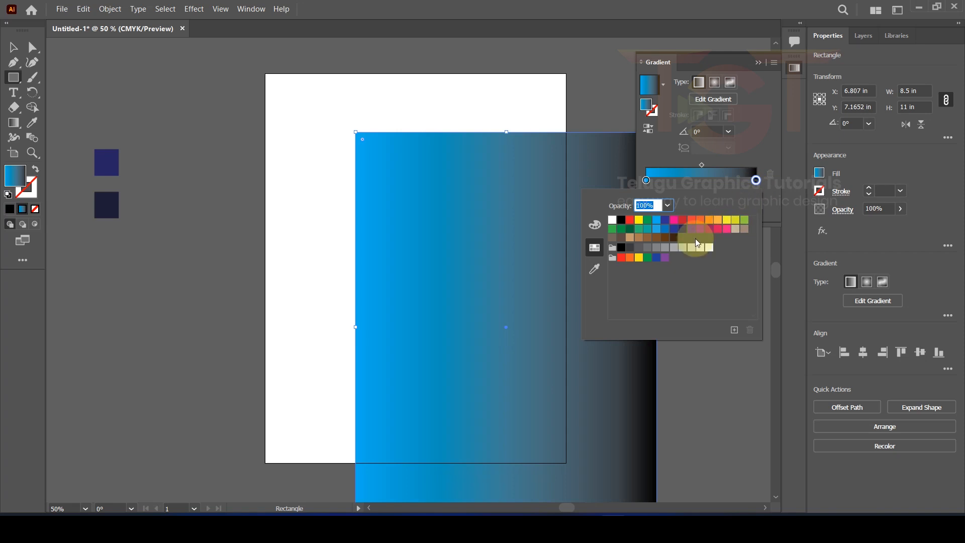
{"action": "left_click", "coordinate": [683, 230]}
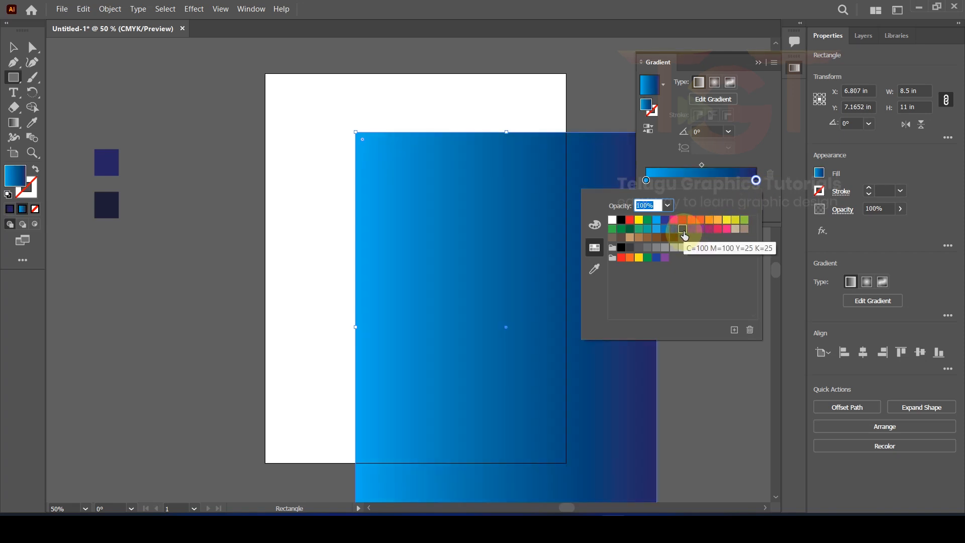
Step: Set the gradient angle to -90° and move its midpoint to about 78.6%
{"action": "left_click", "coordinate": [729, 131]}
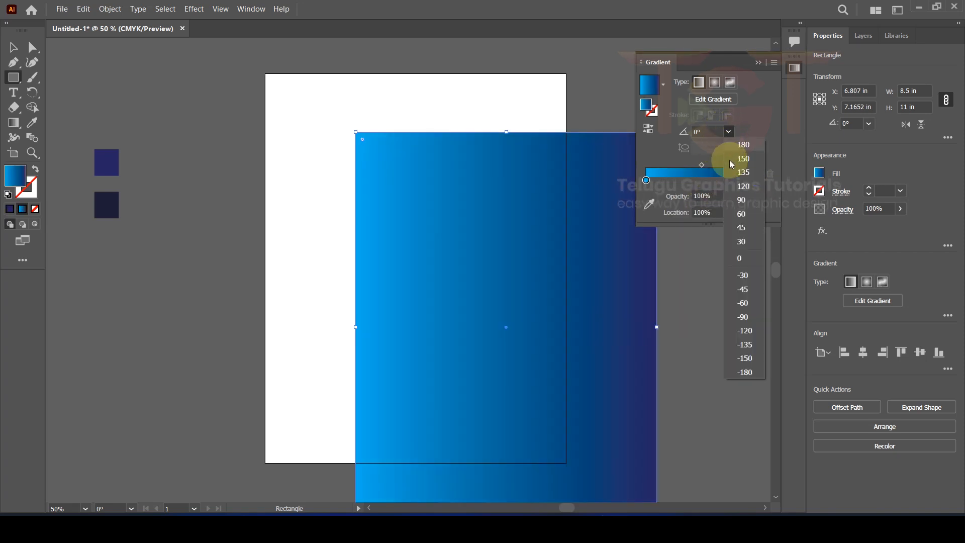
{"action": "left_click", "coordinate": [737, 316]}
{"action": "scroll", "coordinate": [517, 303], "scroll_direction": "down", "scroll_amount": 3}
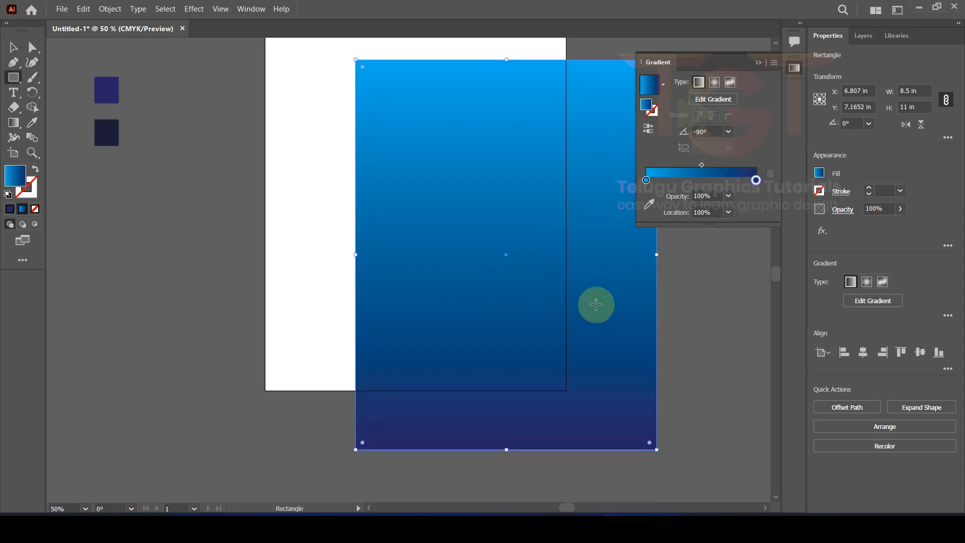
{"action": "left_click_drag", "start_coordinate": [702, 165], "coordinate": [732, 165]}
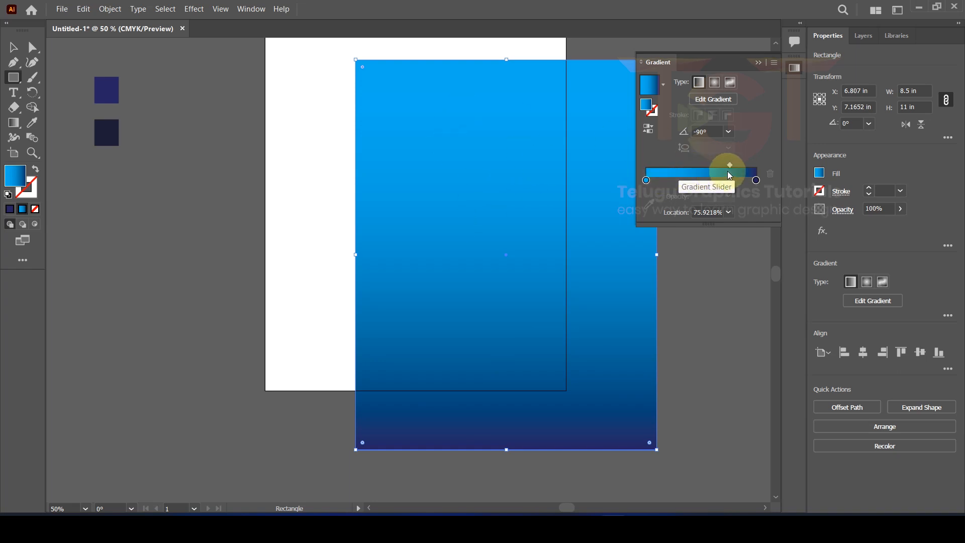
{"action": "left_click_drag", "start_coordinate": [730, 165], "coordinate": [735, 167]}
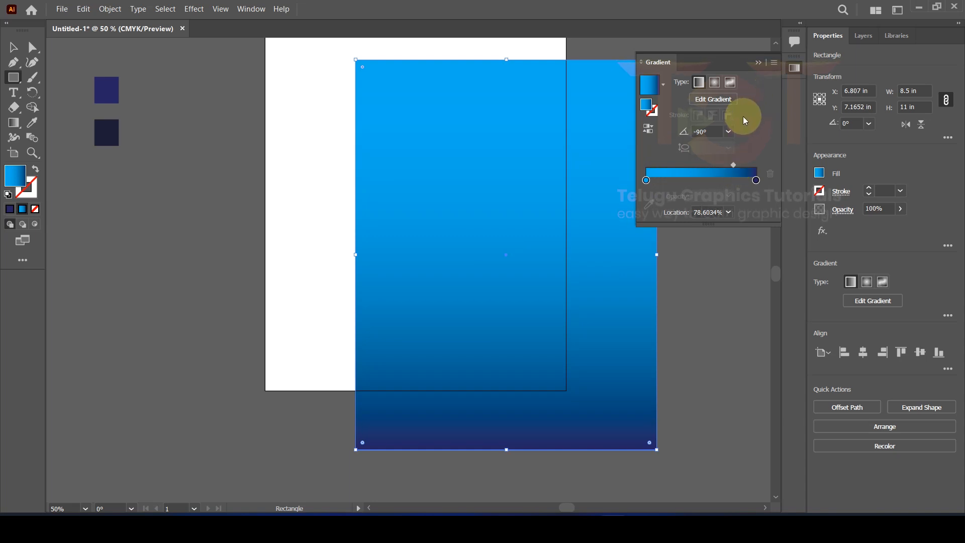
{"action": "left_click", "coordinate": [794, 68]}
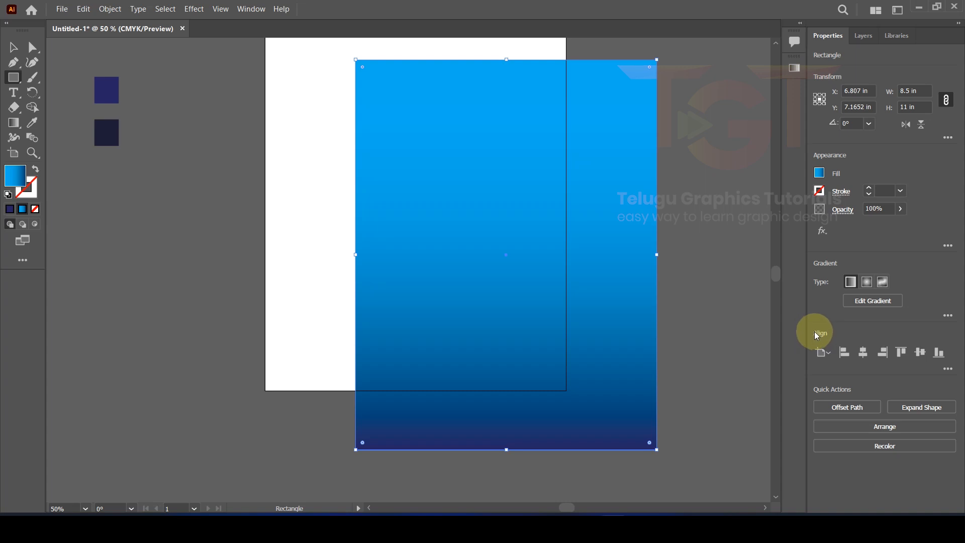
Step: Align the gradient rectangle to the artboard's horizontal and vertical centre at X 4.25 in, Y 5.5 in
{"action": "left_click", "coordinate": [864, 353]}
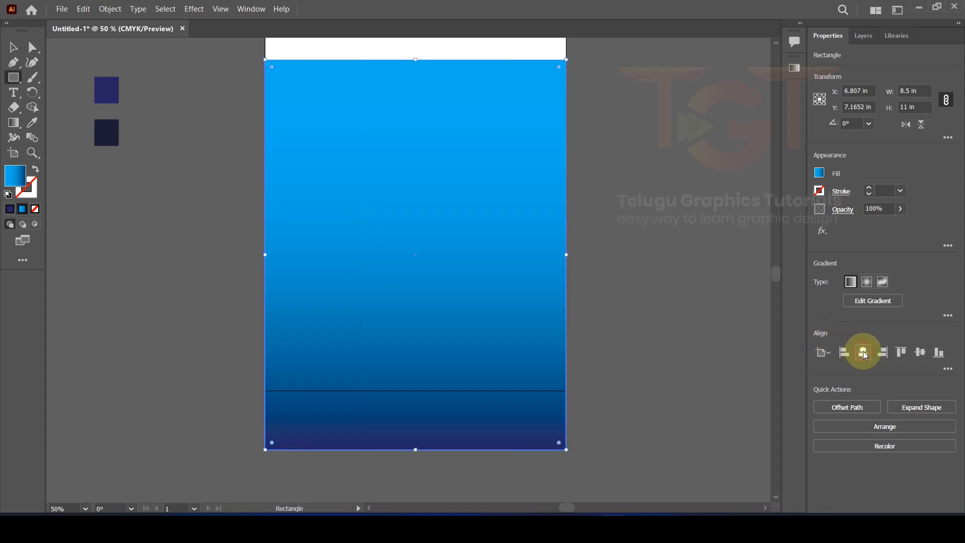
{"action": "left_click", "coordinate": [919, 353]}
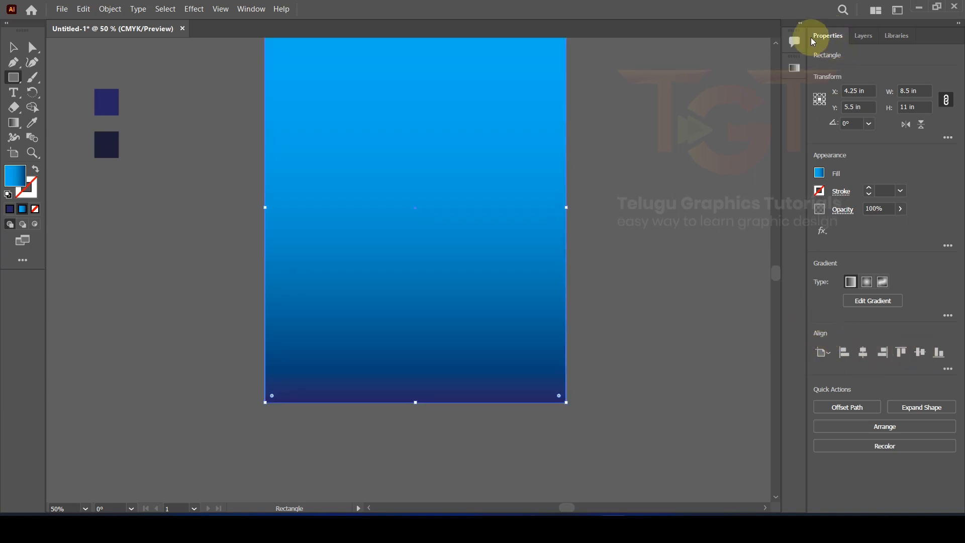
{"action": "left_click", "coordinate": [251, 9]}
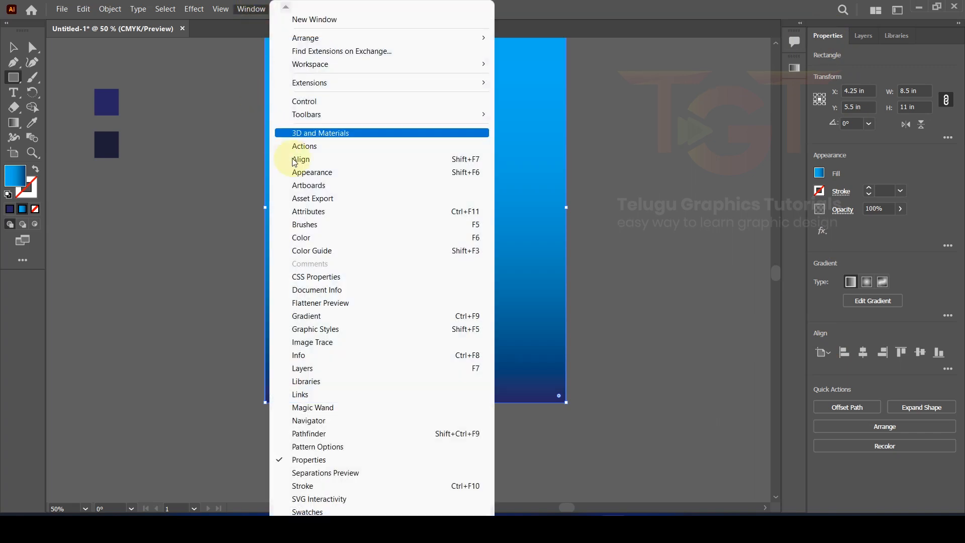
{"action": "left_click", "coordinate": [661, 15]}
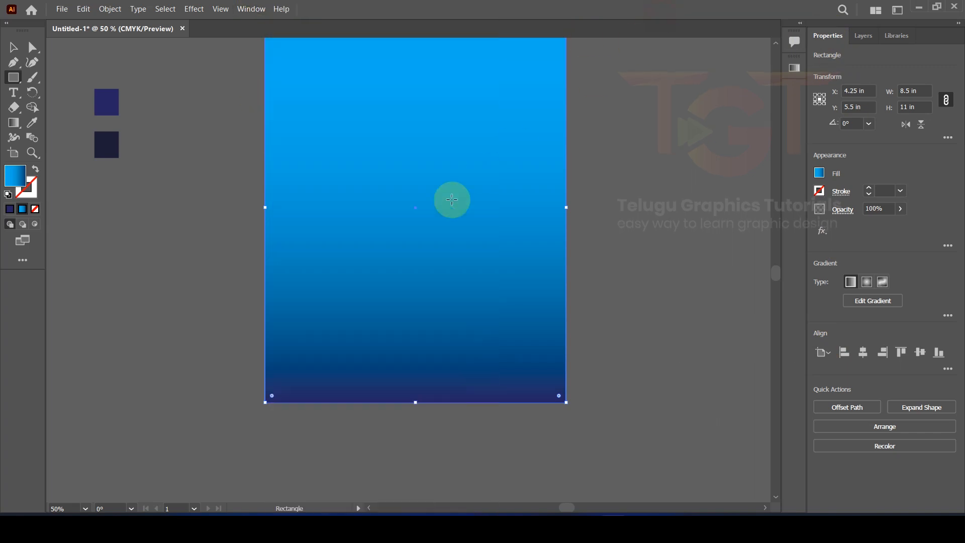
{"action": "scroll", "coordinate": [452, 200], "scroll_direction": "up", "scroll_amount": 2}
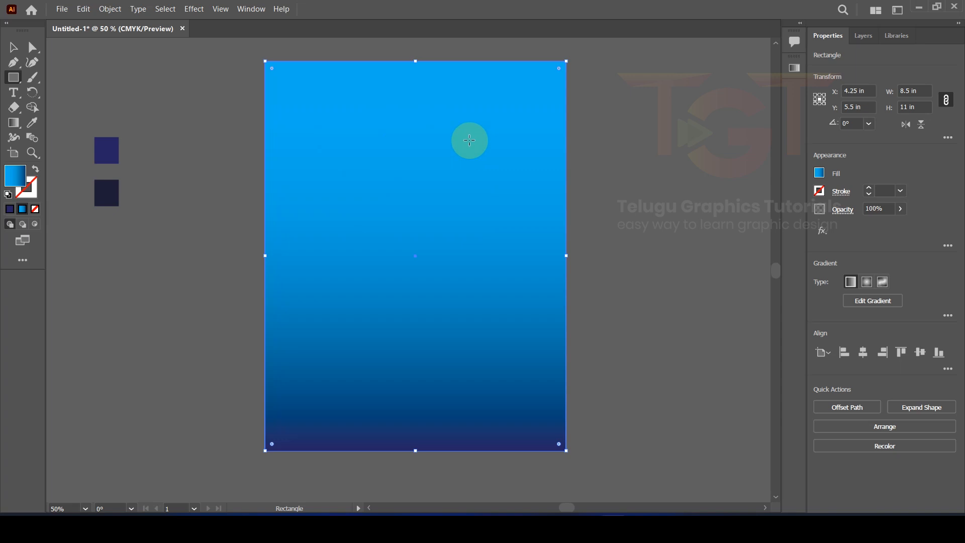
{"action": "left_click", "coordinate": [13, 48]}
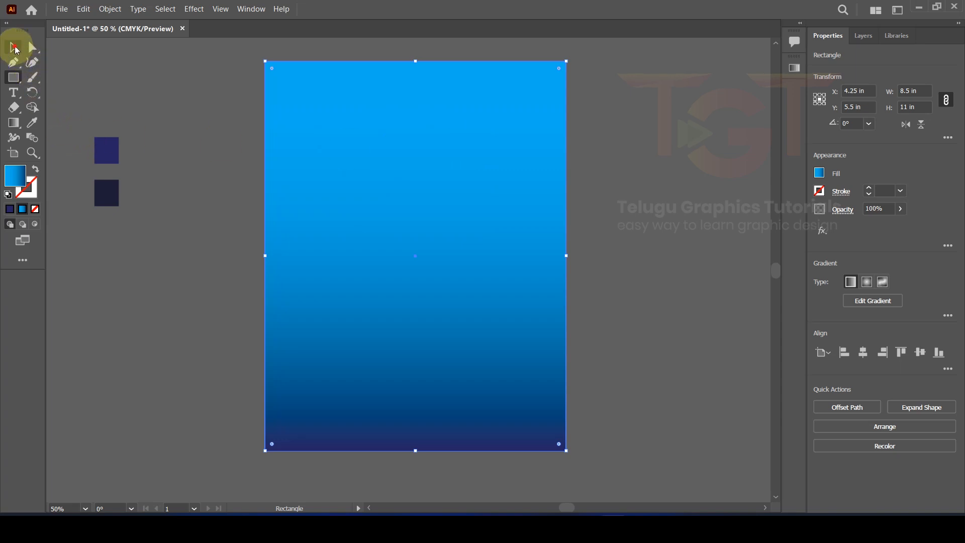
Step: Draw a 12 in × 12 in circle with the Ellipse dialog
{"action": "left_click", "coordinate": [14, 78]}
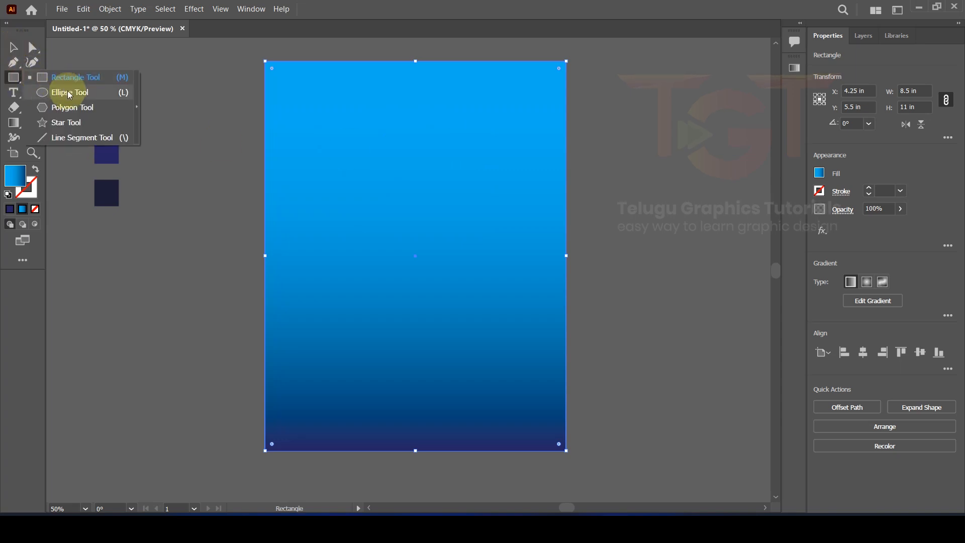
{"action": "left_click", "coordinate": [69, 92]}
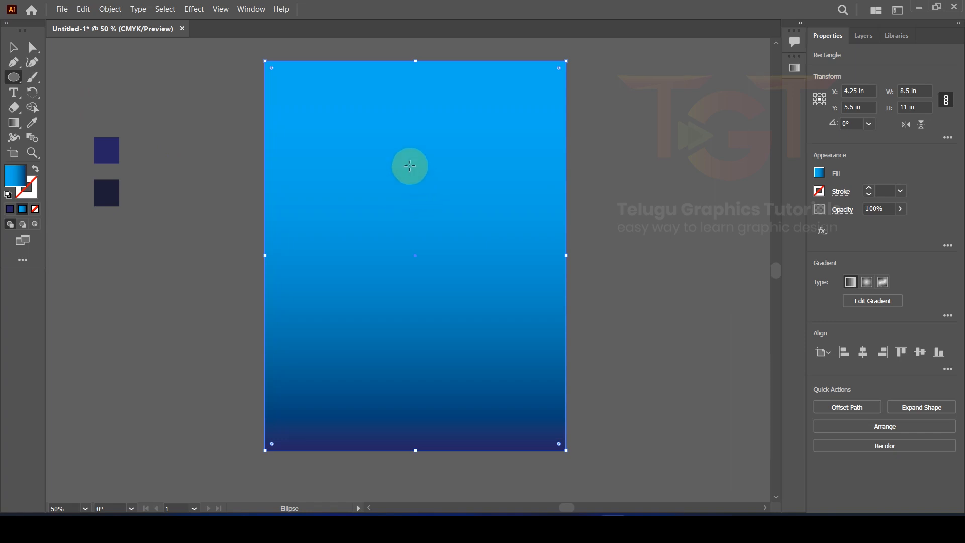
{"action": "left_click", "coordinate": [409, 145]}
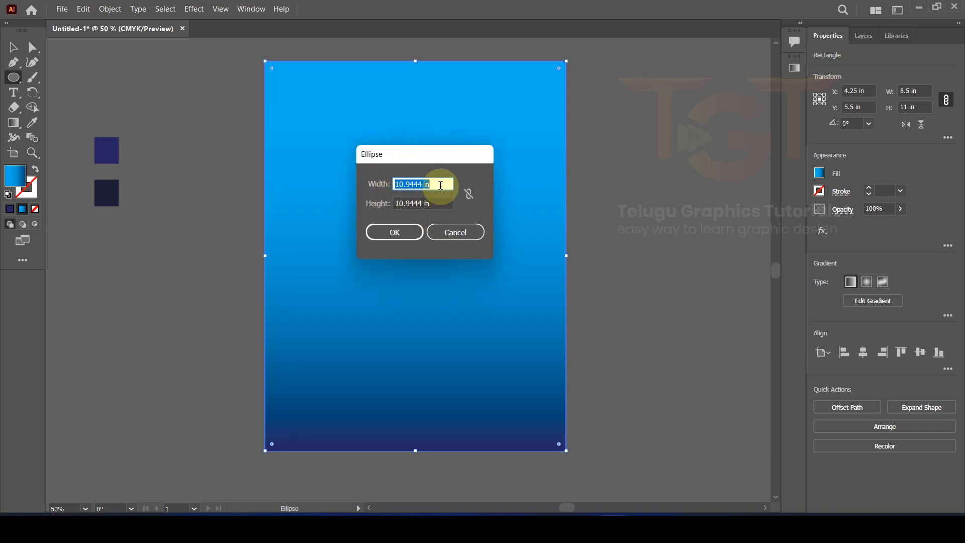
{"action": "type", "text": "12"}
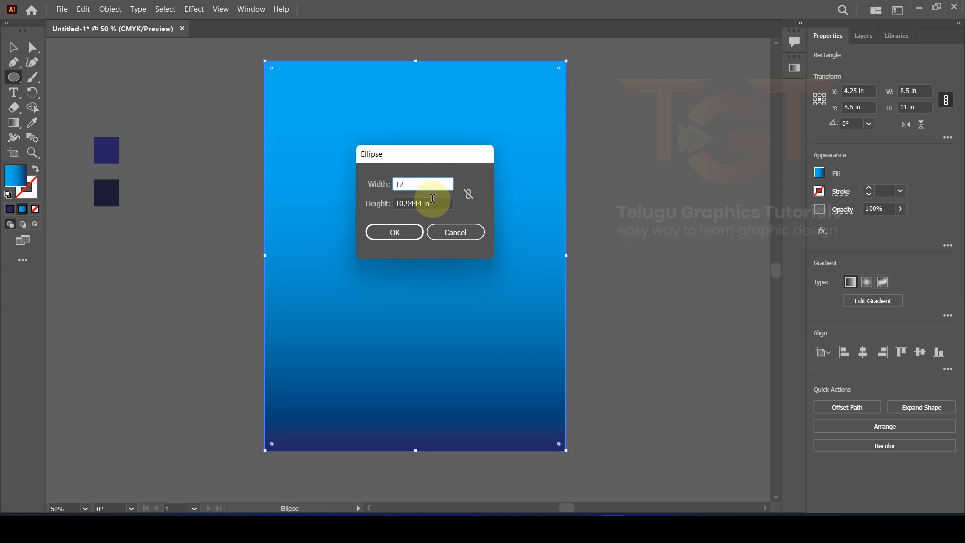
{"action": "left_click", "coordinate": [434, 200]}
{"action": "type", "text": "12"}
{"action": "left_click", "coordinate": [395, 234]}
Step: Centre the circle on the background and fill it with the lower square's dark navy
{"action": "scroll", "coordinate": [459, 224], "scroll_direction": "down", "scroll_amount": 2}
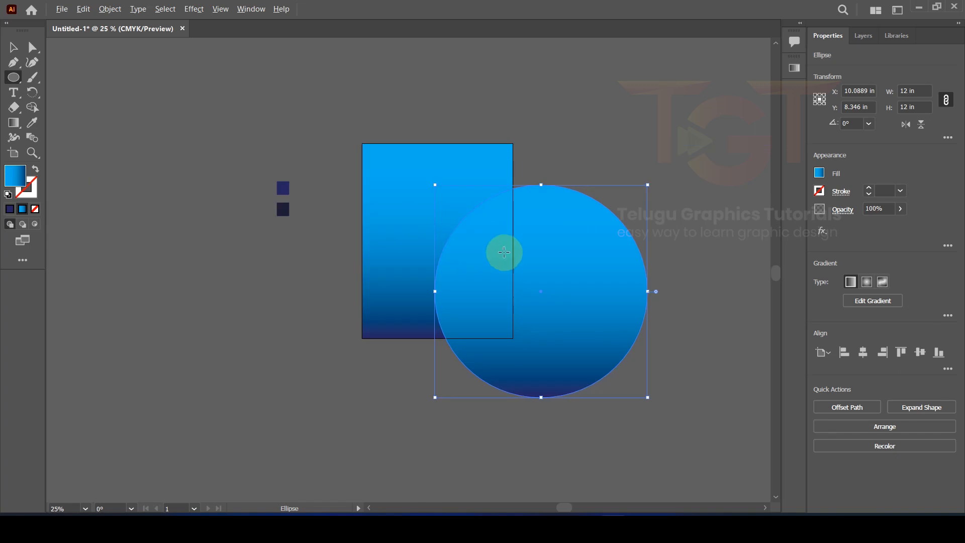
{"action": "left_click", "coordinate": [863, 352]}
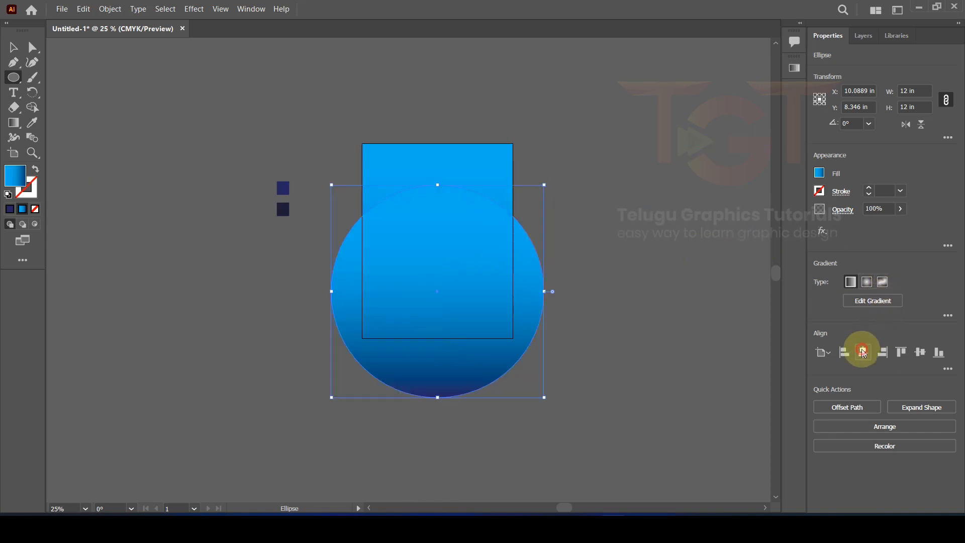
{"action": "left_click", "coordinate": [923, 352]}
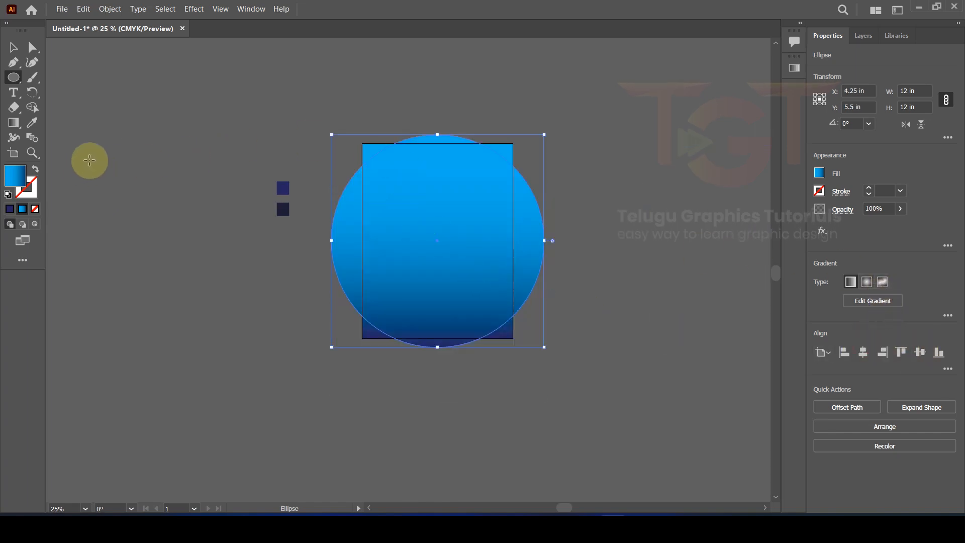
{"action": "scroll", "coordinate": [288, 207], "scroll_direction": "up", "scroll_amount": 1}
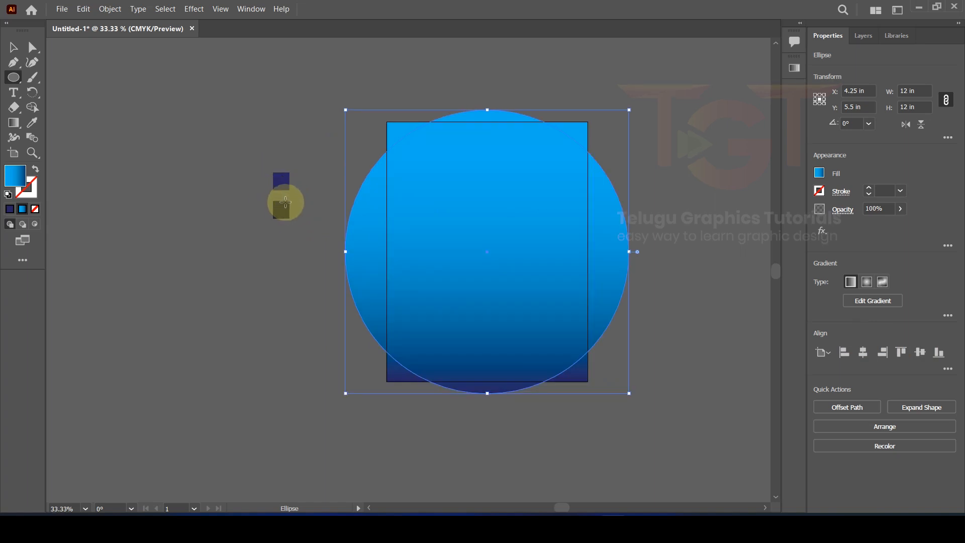
{"action": "left_click", "coordinate": [35, 125]}
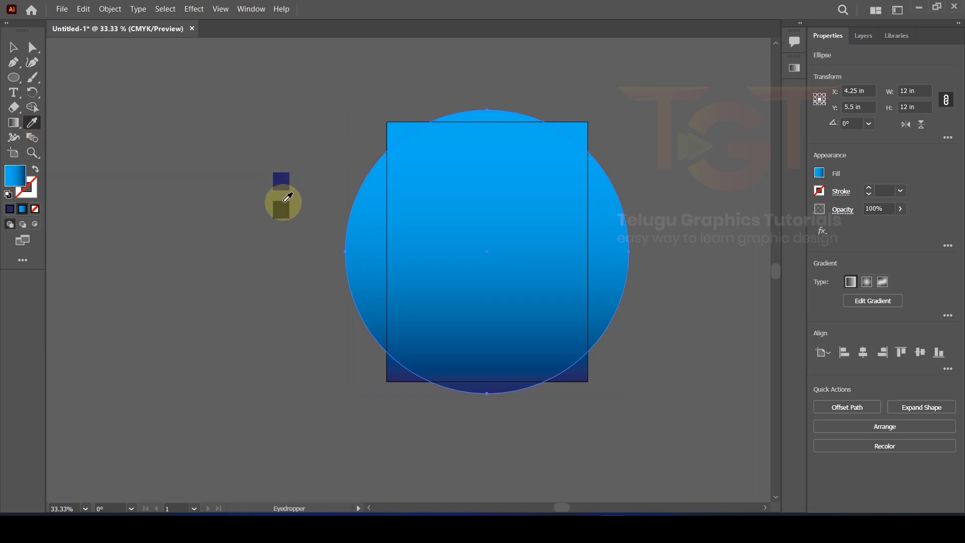
{"action": "left_click", "coordinate": [285, 205]}
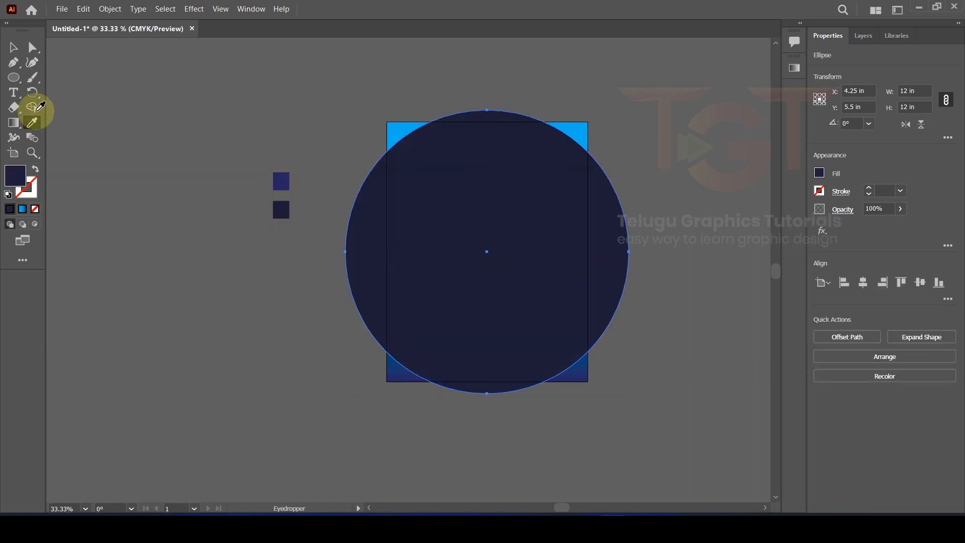
{"action": "left_click", "coordinate": [14, 48]}
{"action": "left_click", "coordinate": [105, 128]}
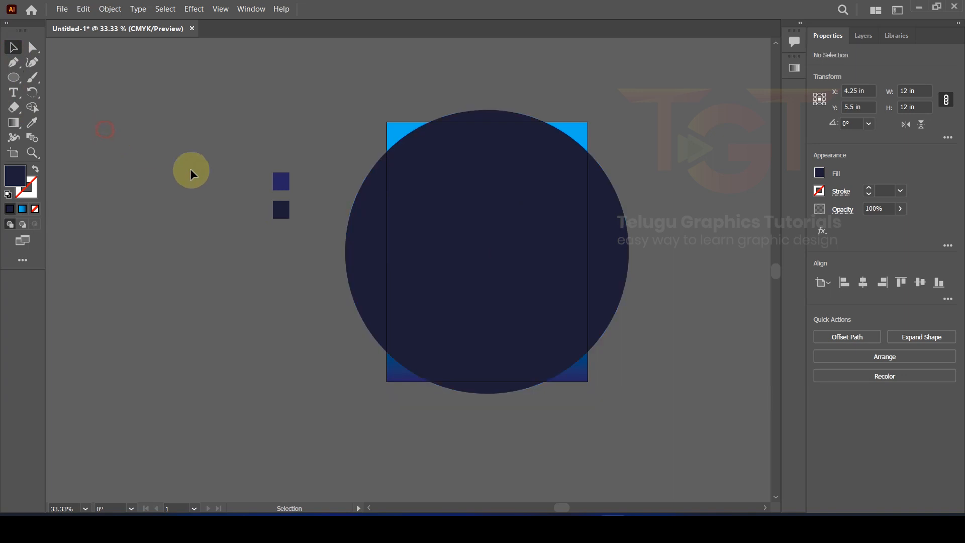
Step: Move the navy circle straight up to Y 3.3298 in and copy it
{"action": "left_click_drag", "start_coordinate": [442, 266], "coordinate": [442, 216]}
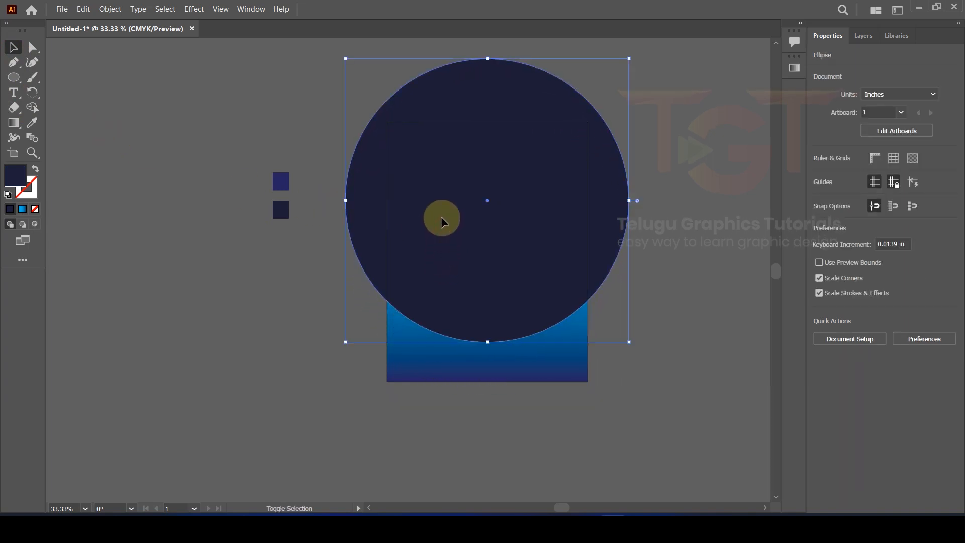
{"action": "left_click", "coordinate": [84, 9]}
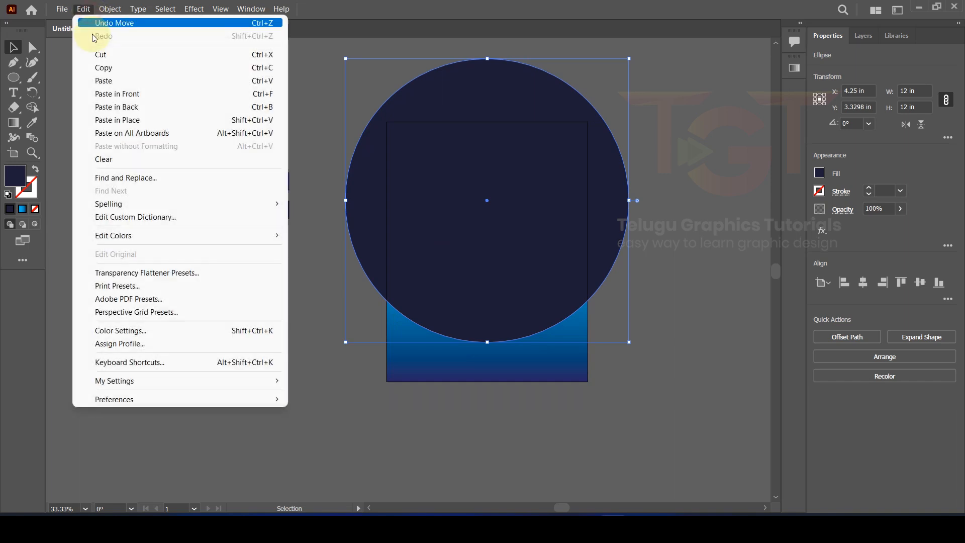
{"action": "left_click", "coordinate": [97, 68]}
{"action": "left_click", "coordinate": [90, 18]}
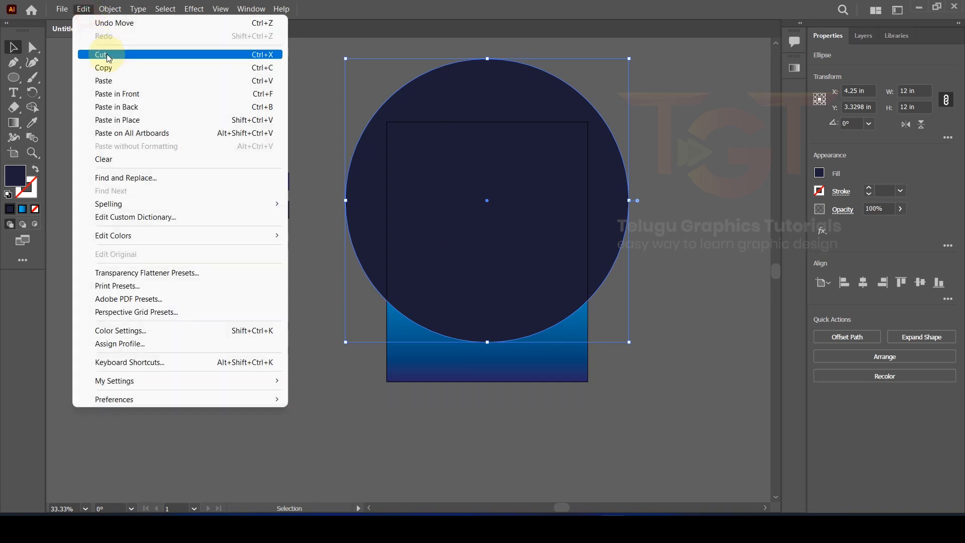
Step: Paste the circle copy in front and give it the upper square's lighter navy
{"action": "left_click", "coordinate": [119, 92]}
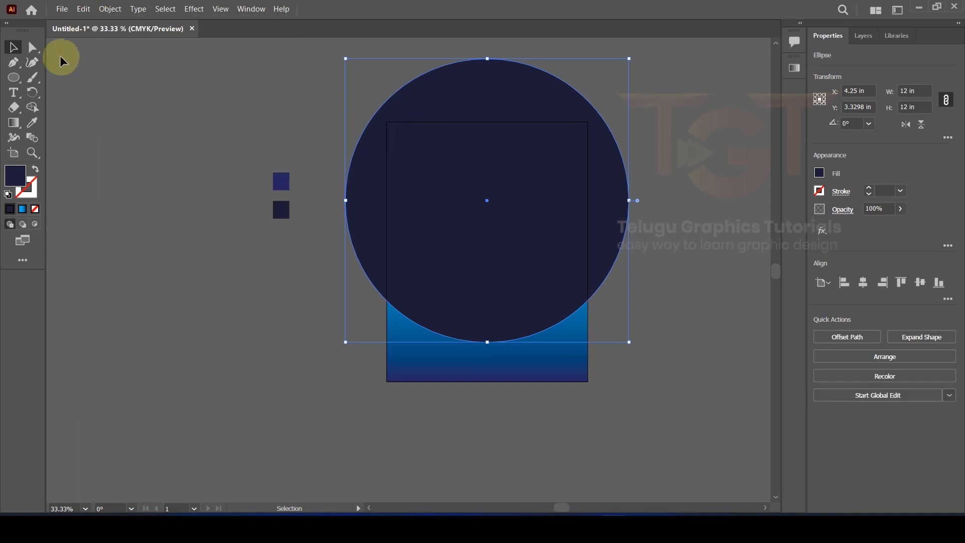
{"action": "left_click", "coordinate": [32, 122]}
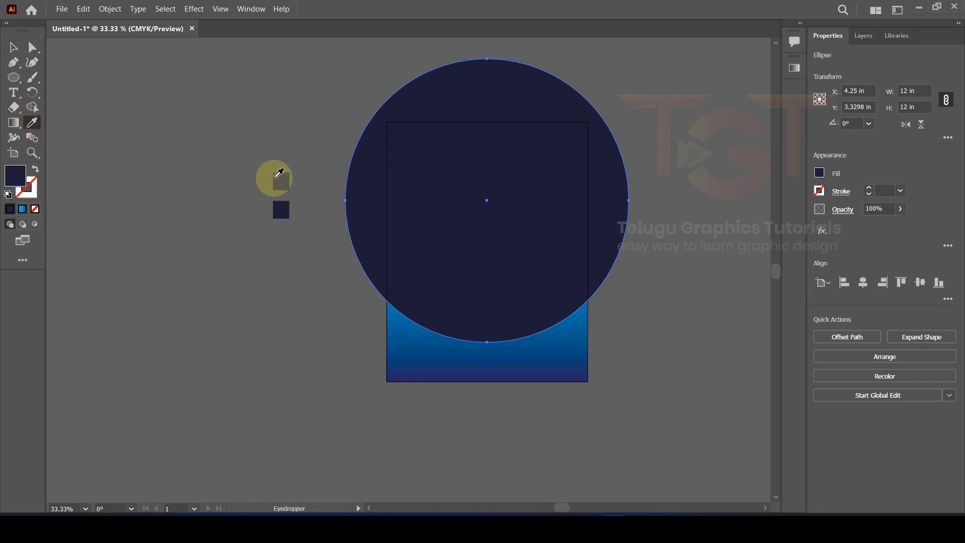
{"action": "left_click", "coordinate": [275, 176]}
{"action": "left_click", "coordinate": [14, 47]}
{"action": "scroll", "coordinate": [466, 296], "scroll_direction": "up", "scroll_amount": 2}
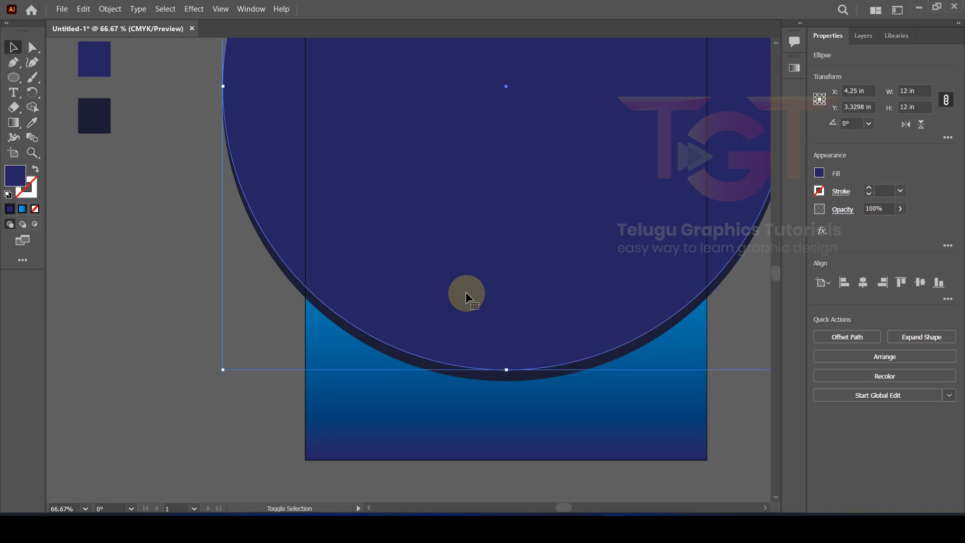
{"action": "scroll", "coordinate": [466, 291], "scroll_direction": "down", "scroll_amount": 3}
{"action": "left_click", "coordinate": [345, 194]}
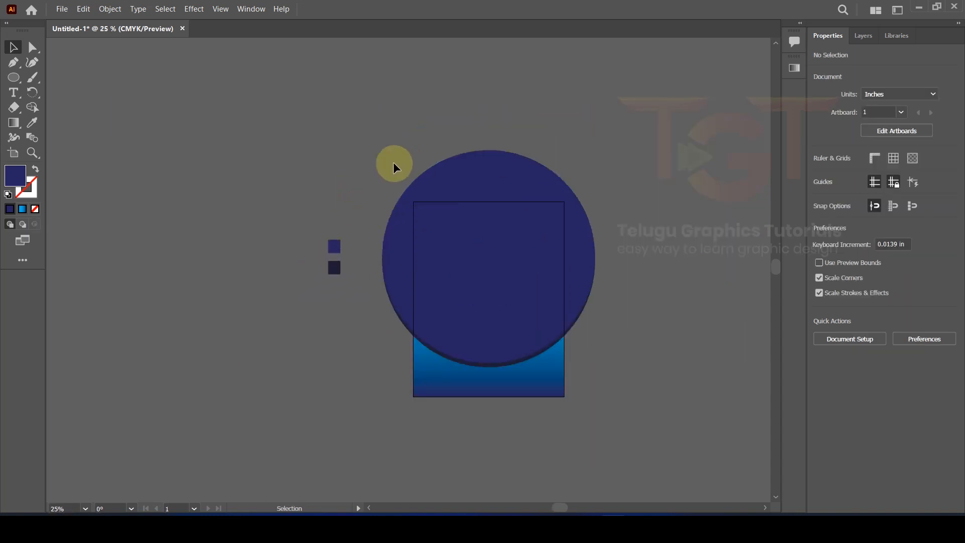
Step: Select both stacked circles and group them together
{"action": "scroll", "coordinate": [410, 285], "scroll_direction": "up", "scroll_amount": 1}
{"action": "left_click_drag", "start_coordinate": [393, 275], "coordinate": [397, 274]}
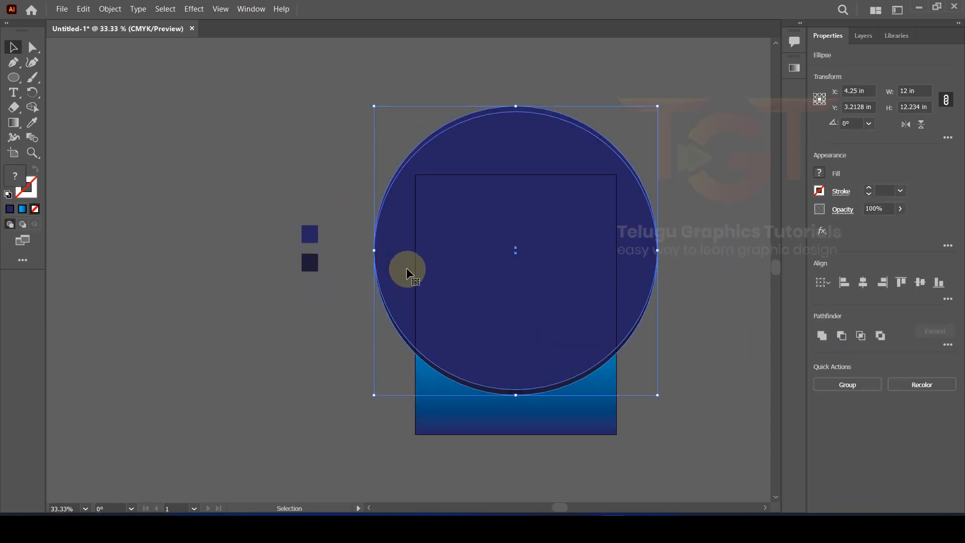
{"action": "right_click", "coordinate": [405, 252]}
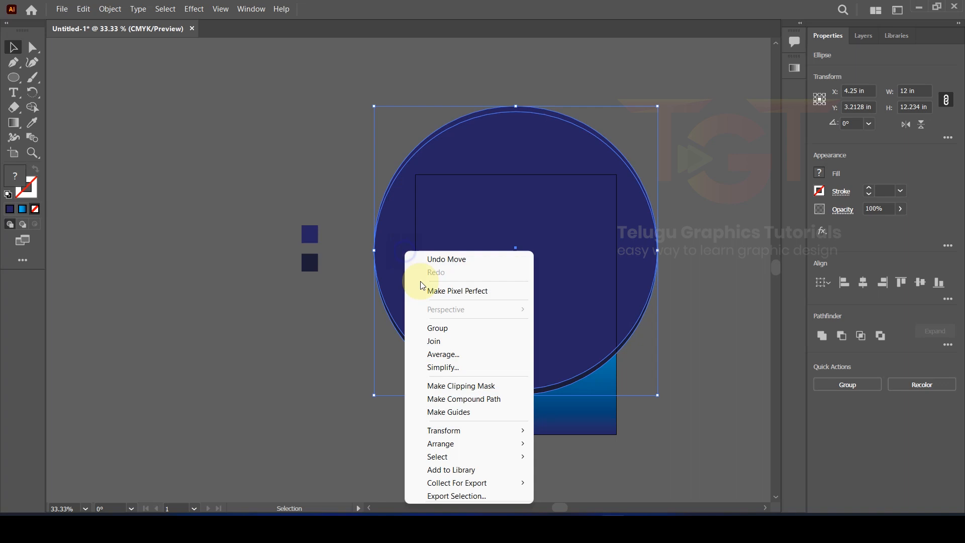
{"action": "left_click", "coordinate": [448, 327]}
{"action": "left_click", "coordinate": [320, 330]}
{"action": "left_click", "coordinate": [388, 250]}
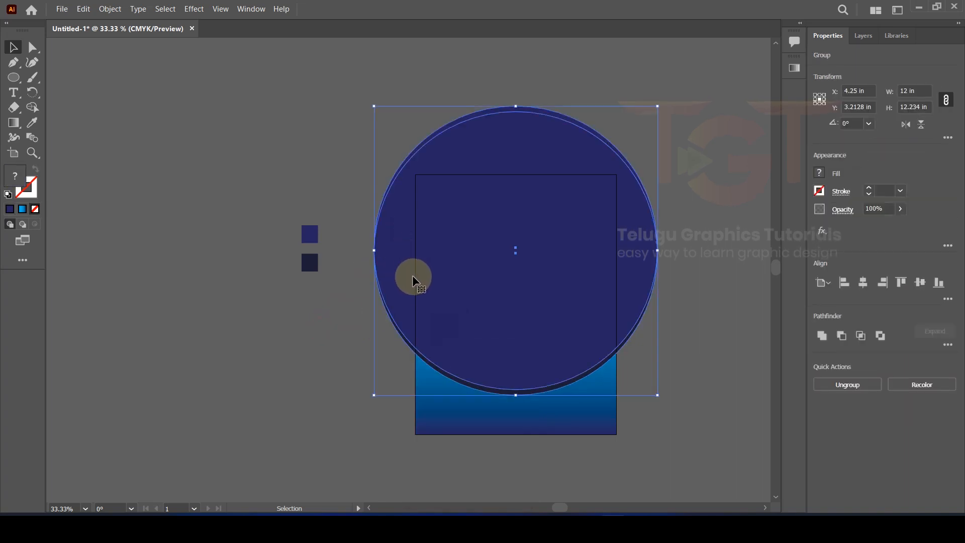
Step: Duplicate the circle pair straight upward and ungroup the upper copy
{"action": "left_click_drag", "start_coordinate": [402, 280], "coordinate": [403, 167]}
{"action": "left_click", "coordinate": [260, 164]}
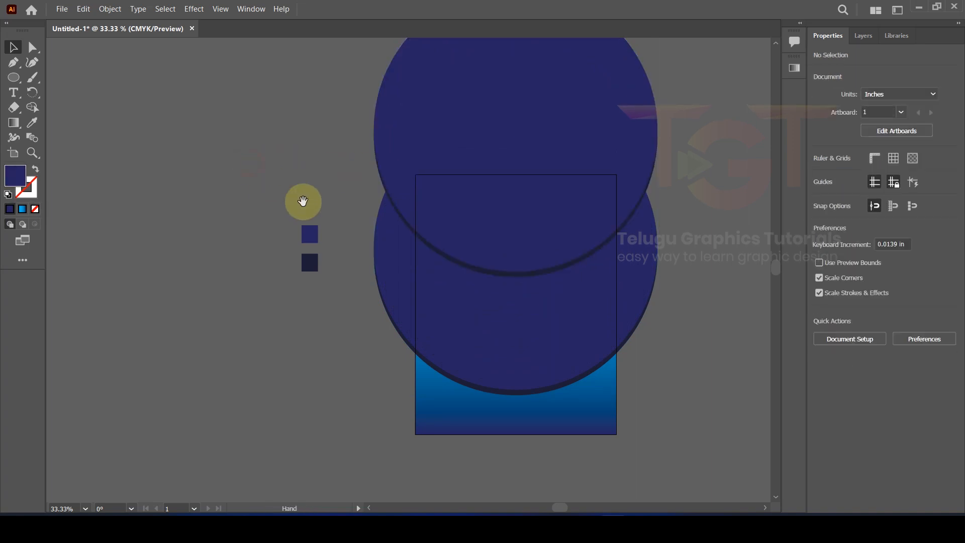
{"action": "left_click_drag", "start_coordinate": [301, 200], "coordinate": [269, 211]}
{"action": "left_click", "coordinate": [406, 131]}
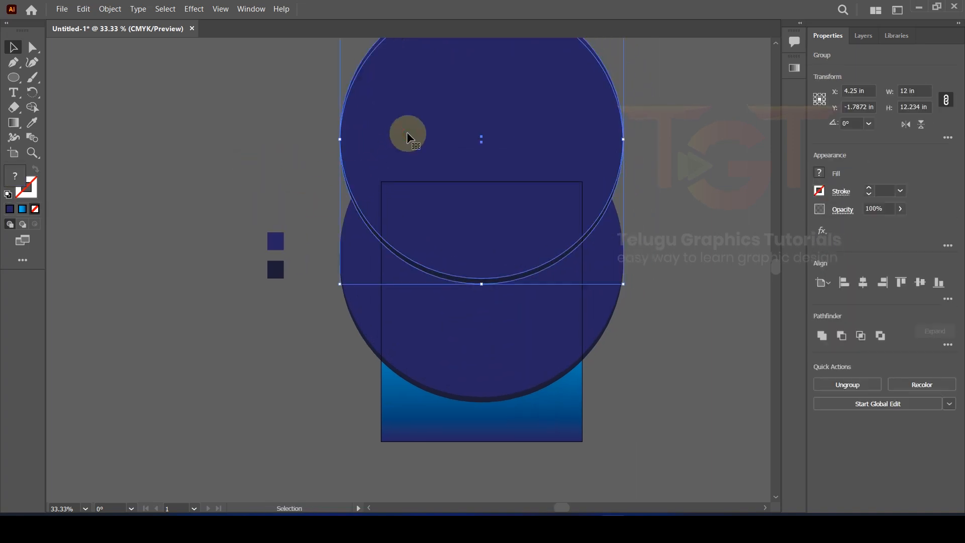
{"action": "right_click", "coordinate": [406, 132]}
{"action": "left_click", "coordinate": [430, 236]}
{"action": "left_click", "coordinate": [297, 183]}
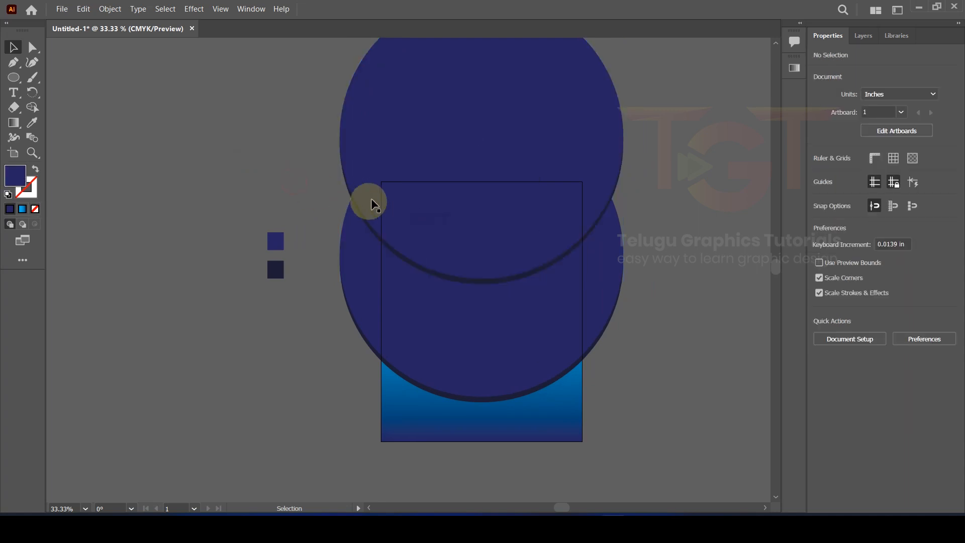
Step: Copy the front upper circle and paste it in front of itself
{"action": "left_click_drag", "start_coordinate": [441, 139], "coordinate": [463, 127]}
{"action": "key", "text": "a"}
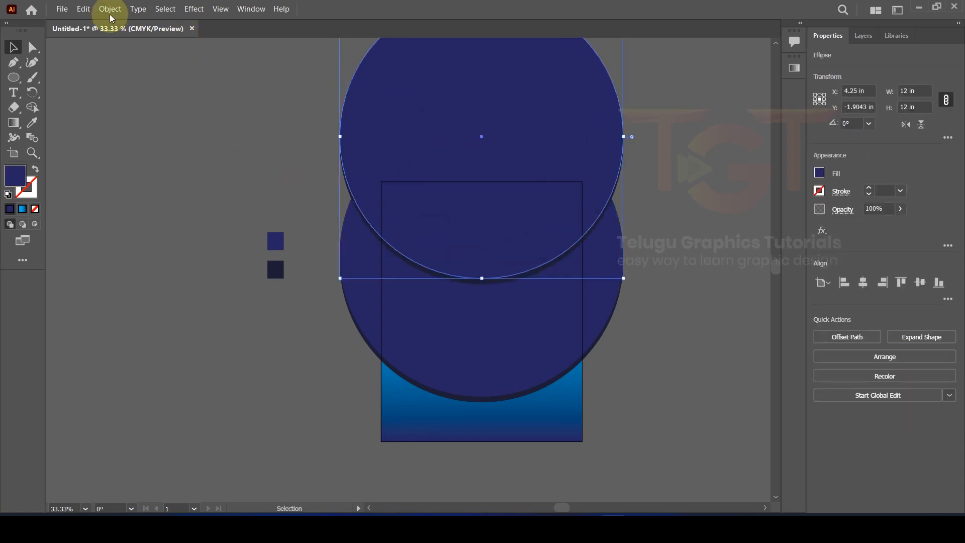
{"action": "left_click", "coordinate": [90, 10]}
{"action": "left_click", "coordinate": [80, 8]}
{"action": "left_click", "coordinate": [80, 9]}
{"action": "left_click", "coordinate": [143, 95]}
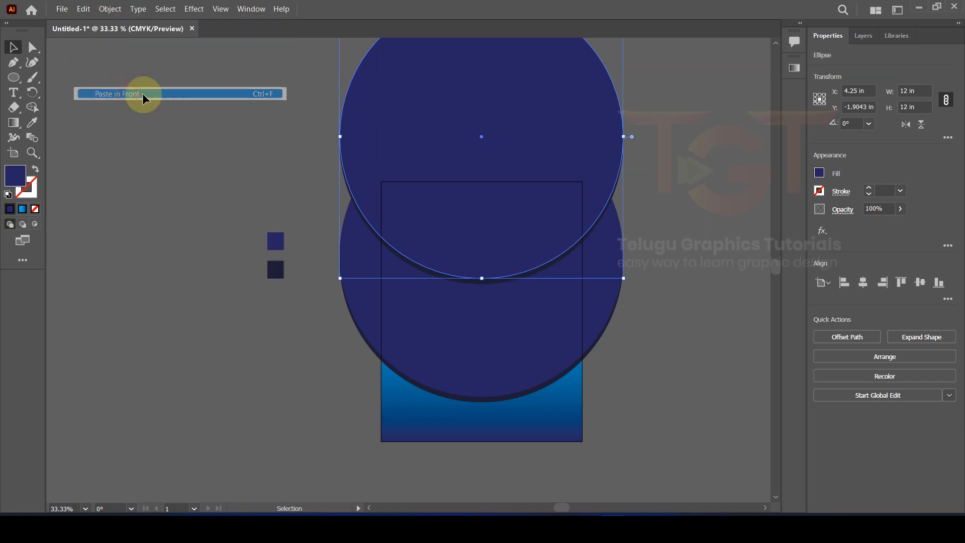
Step: Place photo 15773 from the business images folder onto the poster canvas
{"action": "left_click", "coordinate": [863, 37]}
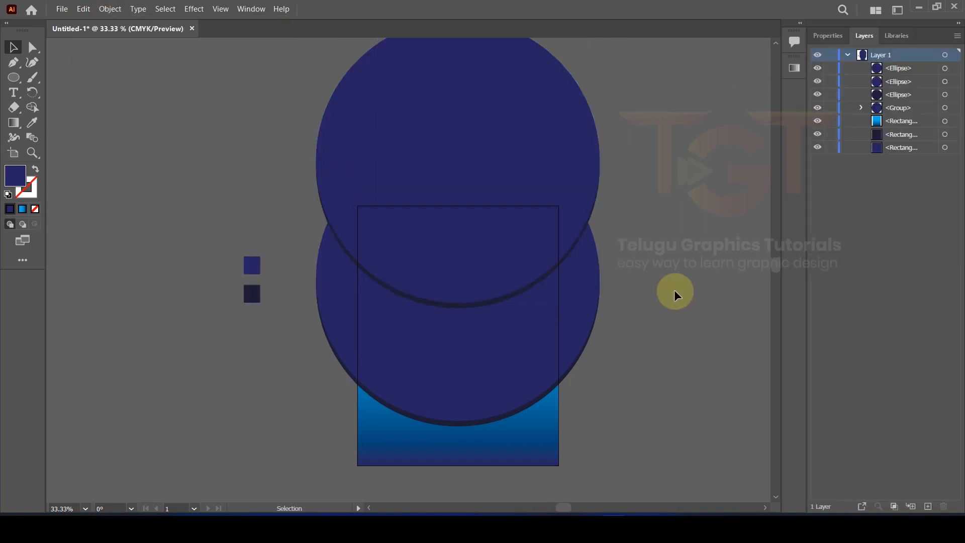
{"action": "key", "text": "alt+Tab"}
{"action": "left_click_drag", "start_coordinate": [437, 234], "coordinate": [589, 137]}
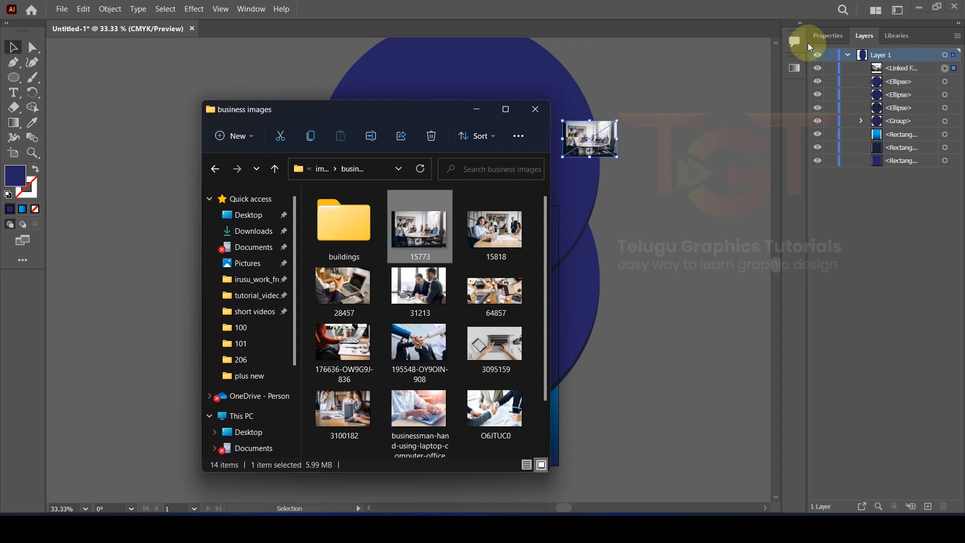
Step: Embed the meeting photo and enlarge it to about 13.53 × 9.02 in over the upper circles
{"action": "left_click", "coordinate": [833, 36]}
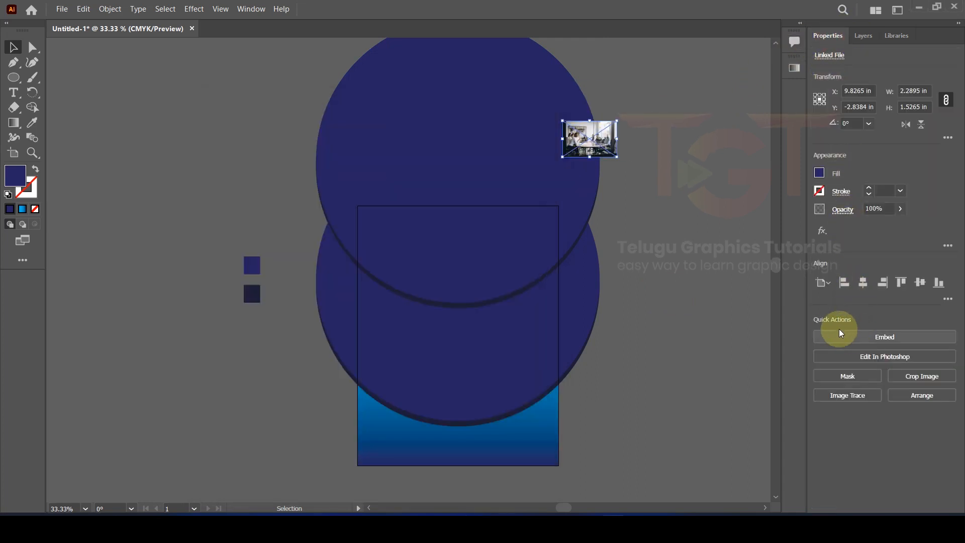
{"action": "left_click", "coordinate": [886, 341]}
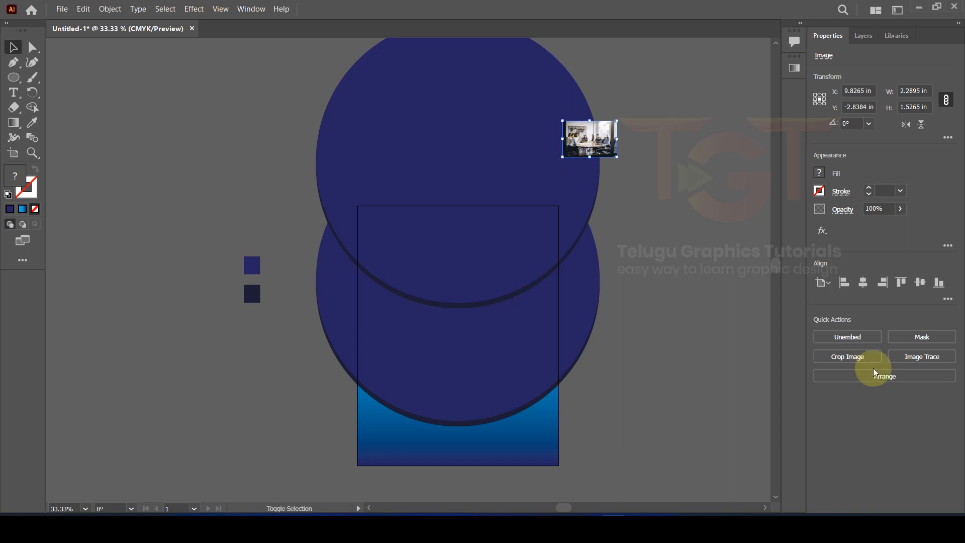
{"action": "left_click_drag", "start_coordinate": [563, 157], "coordinate": [297, 334]}
{"action": "left_click_drag", "start_coordinate": [512, 160], "coordinate": [508, 179]}
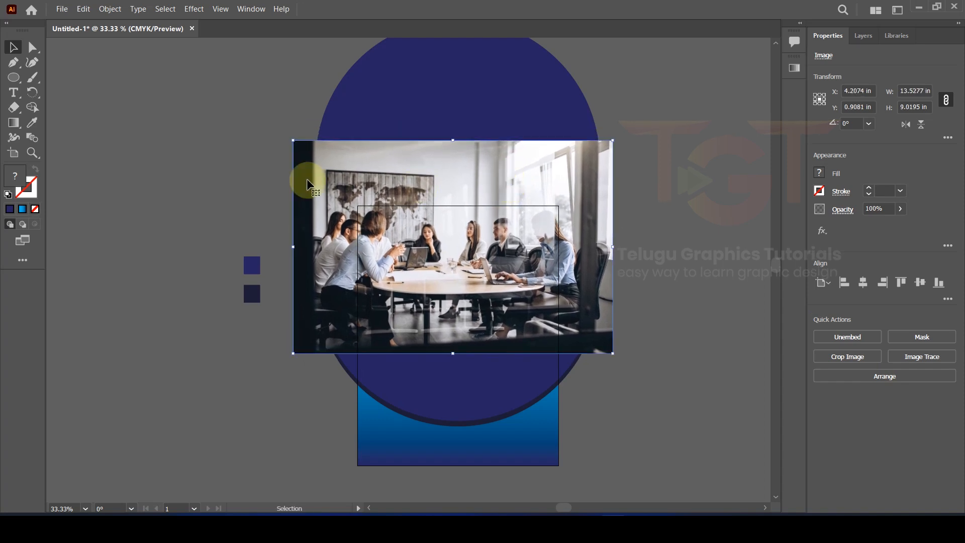
Step: Send the meeting photo behind the circles and position it over the upper circle
{"action": "left_click", "coordinate": [222, 155]}
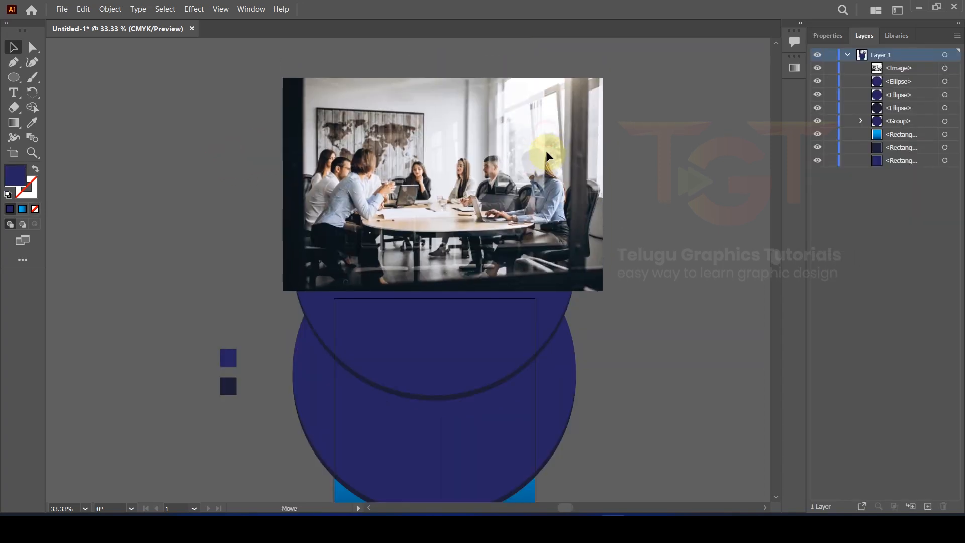
{"action": "left_click", "coordinate": [546, 150]}
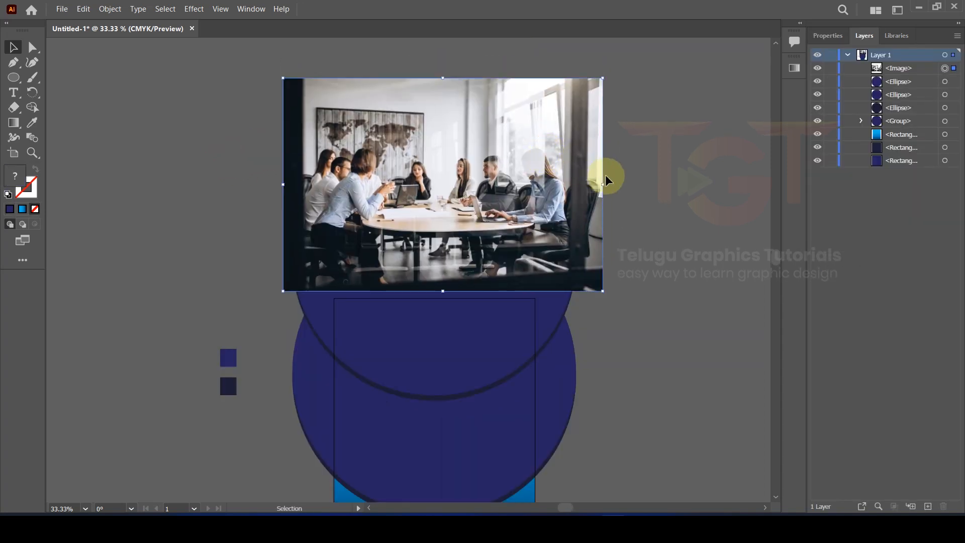
{"action": "left_click", "coordinate": [690, 215]}
{"action": "left_click", "coordinate": [458, 400]}
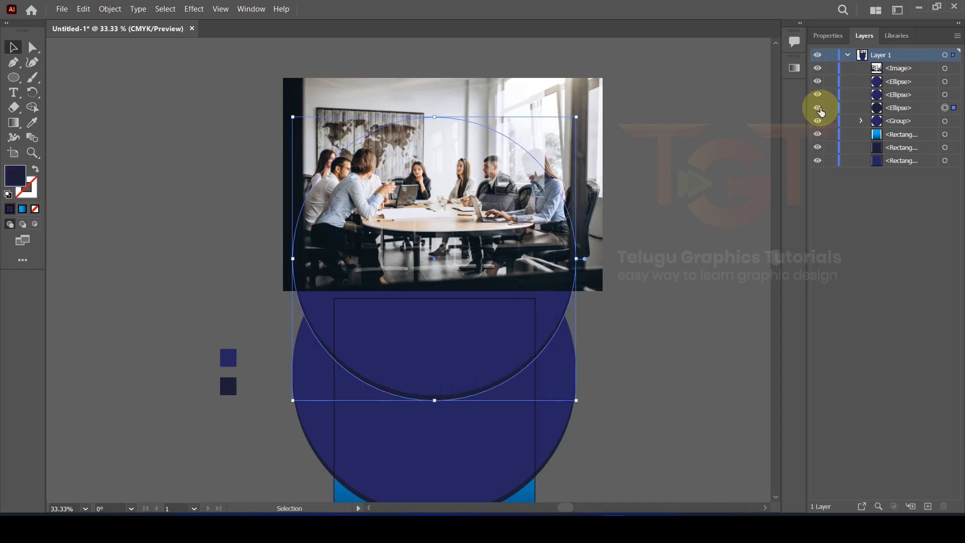
{"action": "left_click", "coordinate": [818, 108]}
{"action": "left_click_drag", "start_coordinate": [578, 211], "coordinate": [459, 194]}
{"action": "right_click", "coordinate": [447, 152]}
{"action": "left_click", "coordinate": [477, 257]}
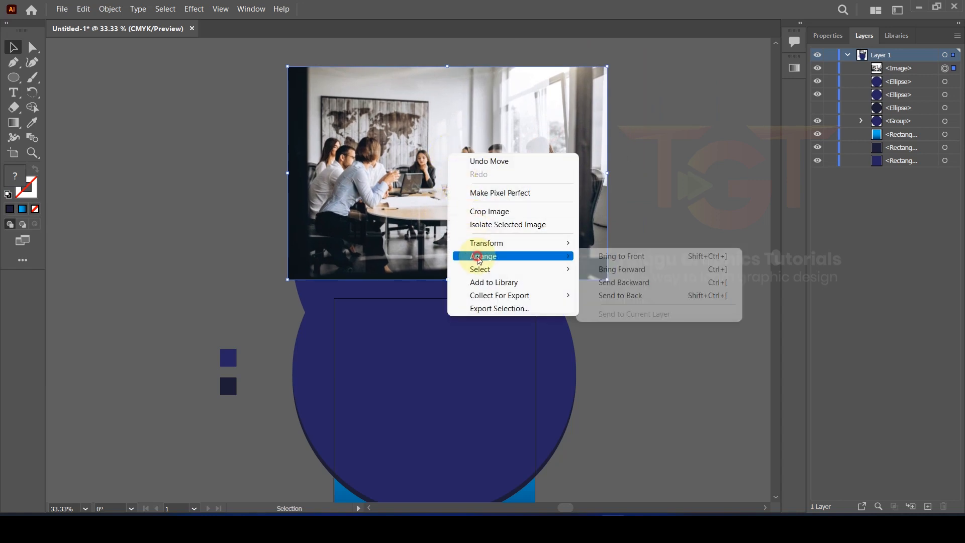
{"action": "left_click", "coordinate": [628, 295]}
{"action": "left_click_drag", "start_coordinate": [586, 155], "coordinate": [567, 185]}
Step: Select the photo with the upper circle and make a clipping mask
{"action": "left_click_drag", "start_coordinate": [240, 92], "coordinate": [390, 184]}
{"action": "right_click", "coordinate": [387, 177]}
{"action": "left_click", "coordinate": [424, 270]}
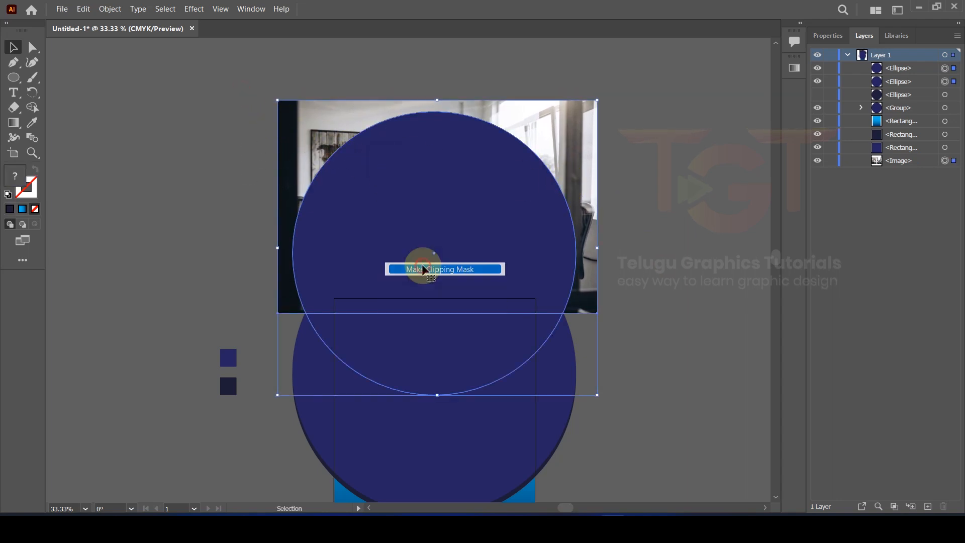
{"action": "left_click", "coordinate": [638, 174]}
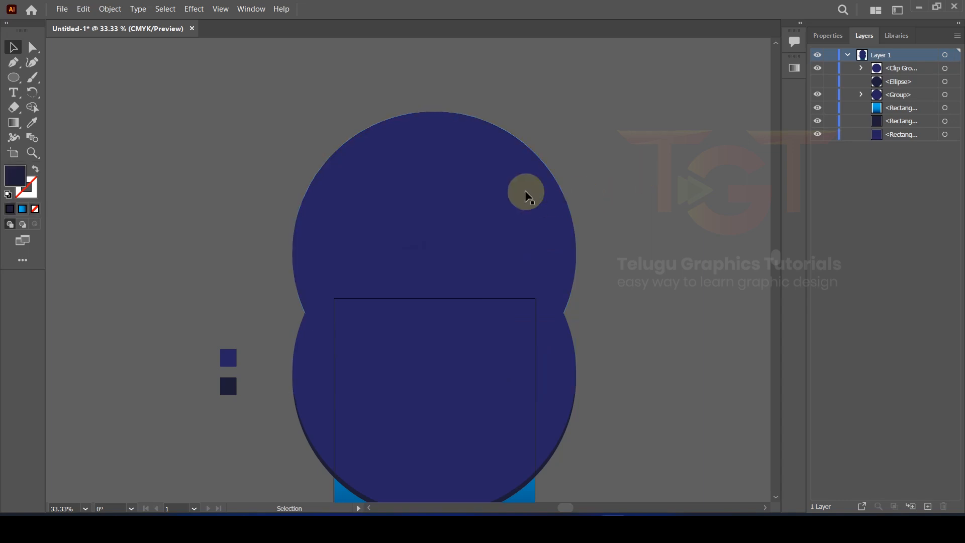
Step: Isolate the clipped circle group and select the navy circle inside it
{"action": "left_click", "coordinate": [458, 193]}
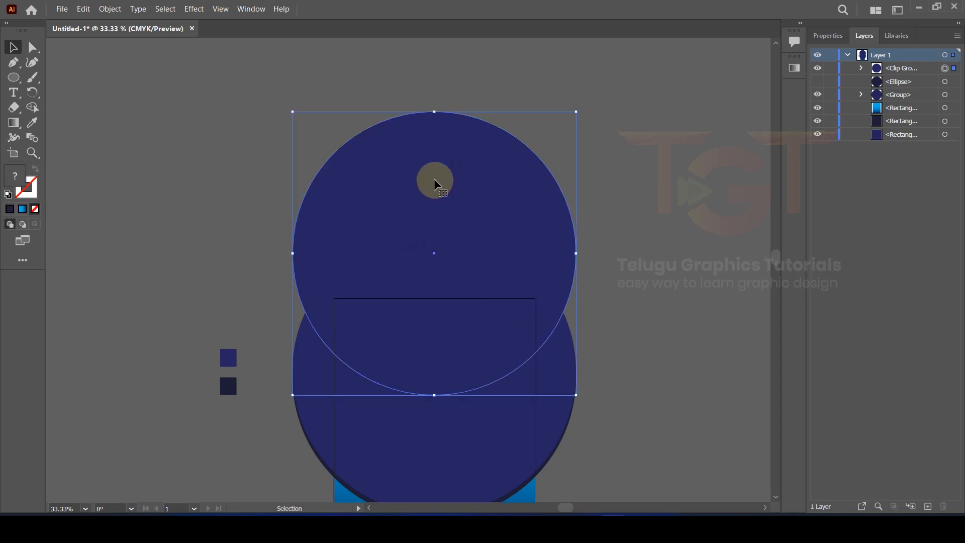
{"action": "double_click", "coordinate": [434, 182]}
{"action": "left_click_drag", "start_coordinate": [431, 190], "coordinate": [462, 232]}
{"action": "left_click_drag", "start_coordinate": [384, 133], "coordinate": [405, 149]}
{"action": "key", "text": "ctrl+z"}
{"action": "key", "text": "ctrl+z"}
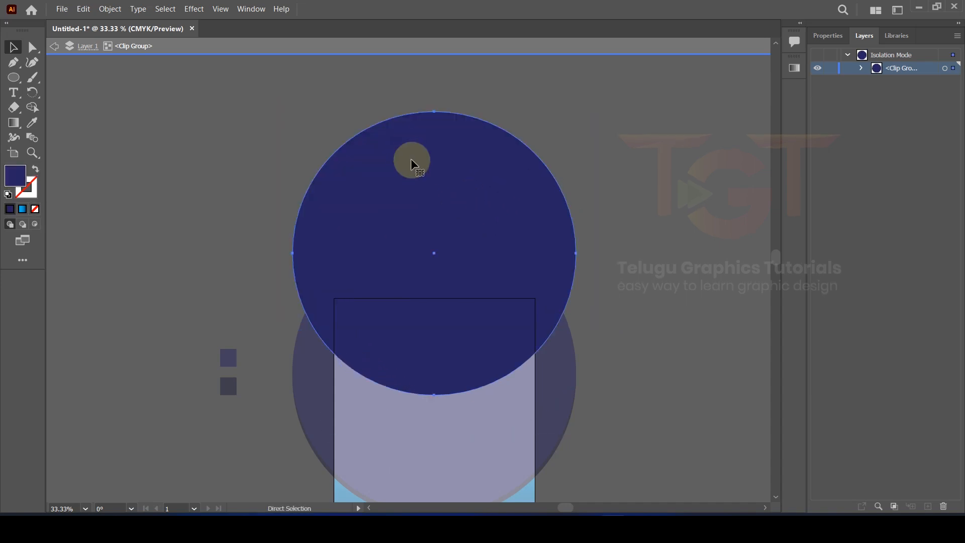
{"action": "left_click", "coordinate": [417, 176]}
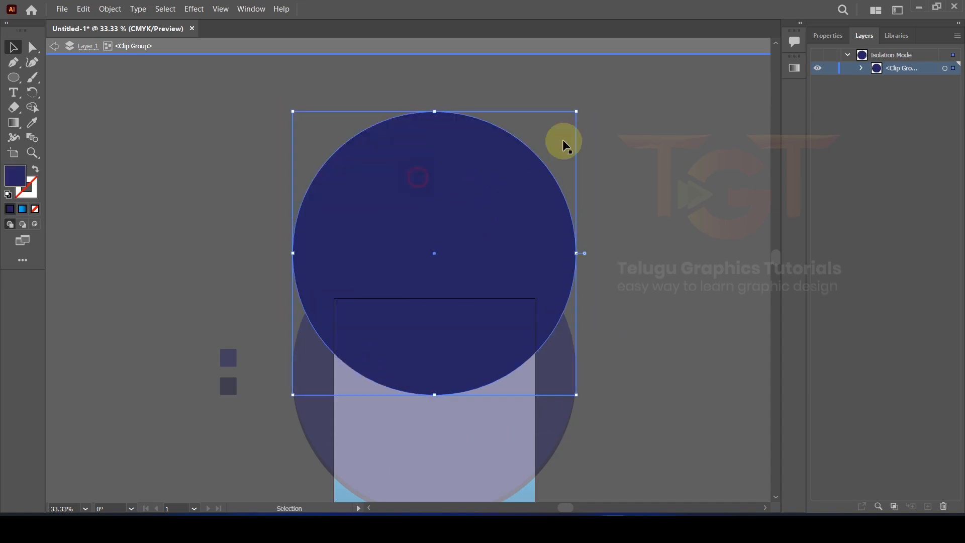
Step: Give the circle Overlay blending at about 55% opacity, then exit isolation mode
{"action": "left_click", "coordinate": [830, 36]}
{"action": "left_click", "coordinate": [843, 215]}
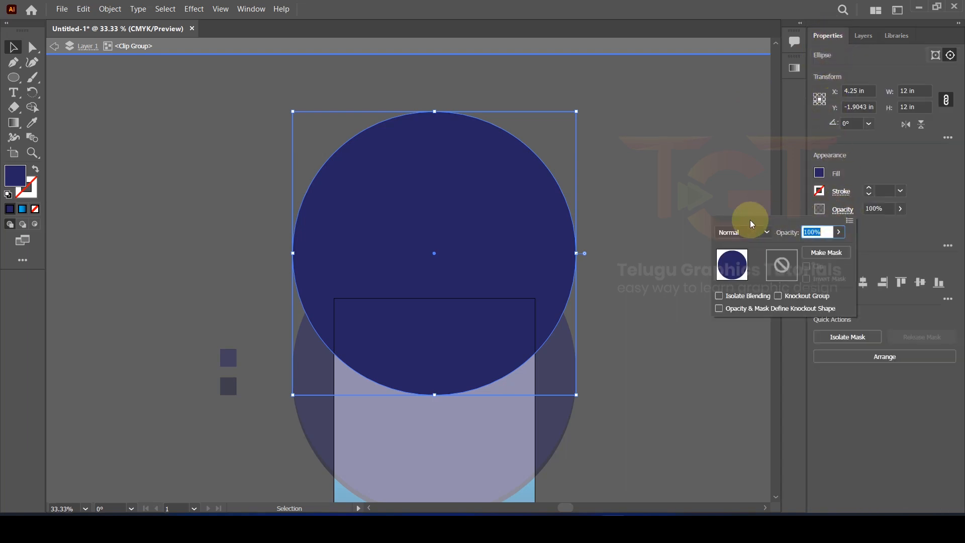
{"action": "left_click", "coordinate": [730, 232]}
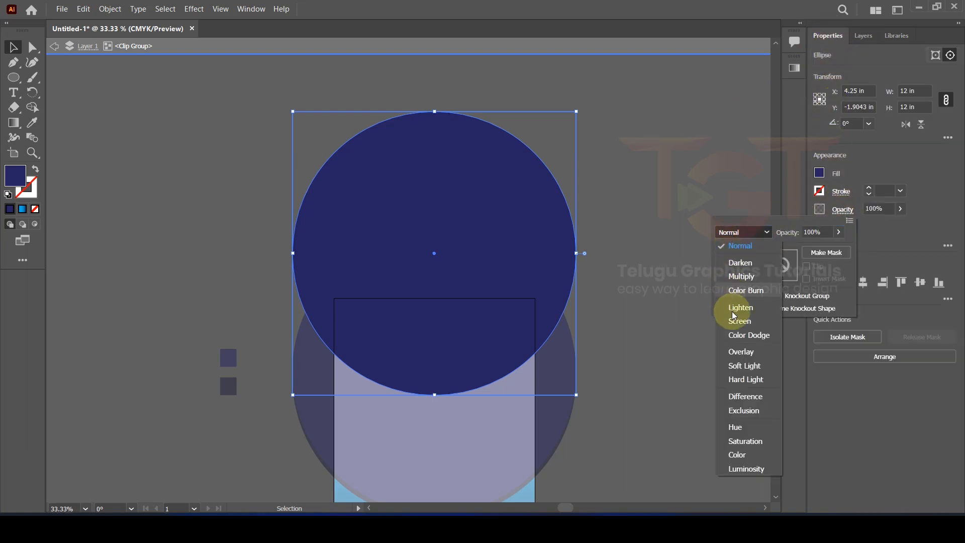
{"action": "left_click", "coordinate": [733, 351]}
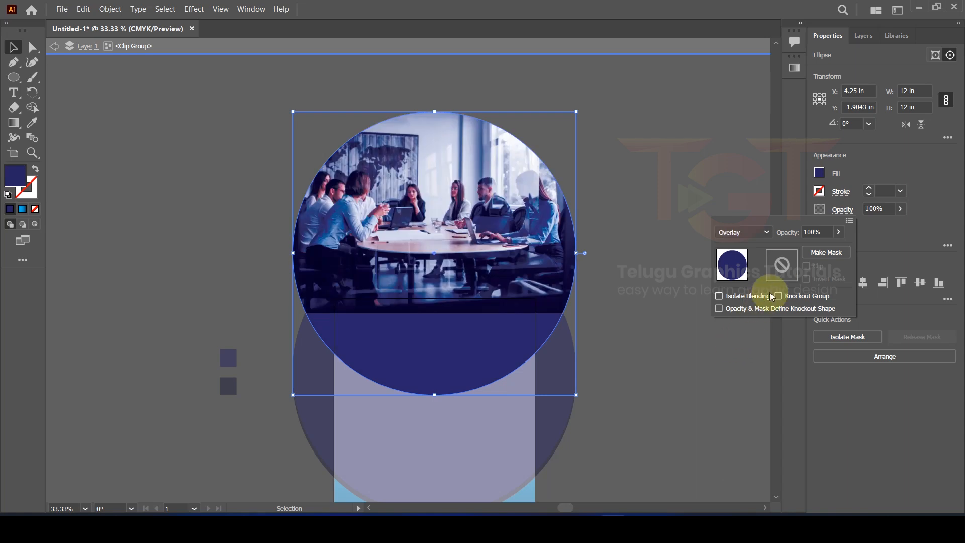
{"action": "left_click_drag", "start_coordinate": [816, 251], "coordinate": [818, 248]}
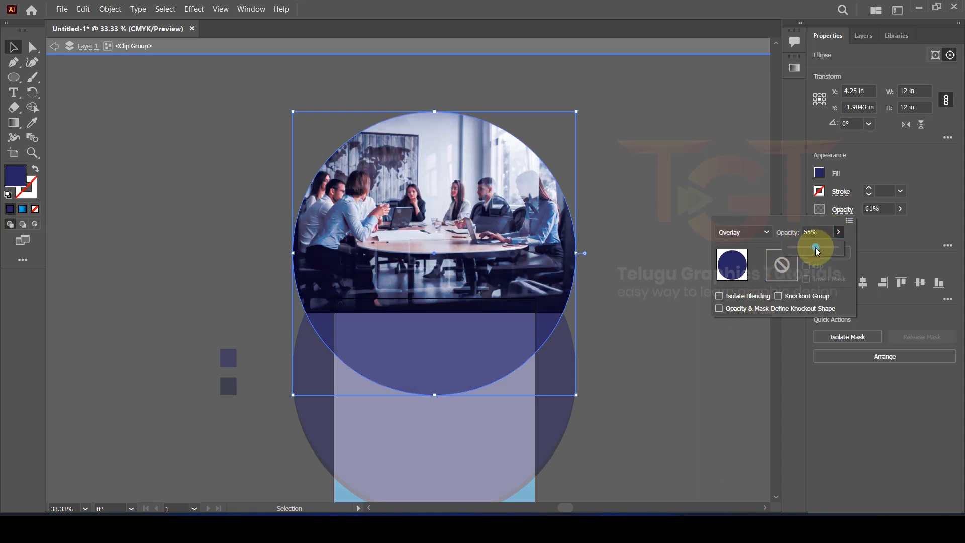
{"action": "left_click", "coordinate": [657, 169]}
{"action": "double_click", "coordinate": [656, 168]}
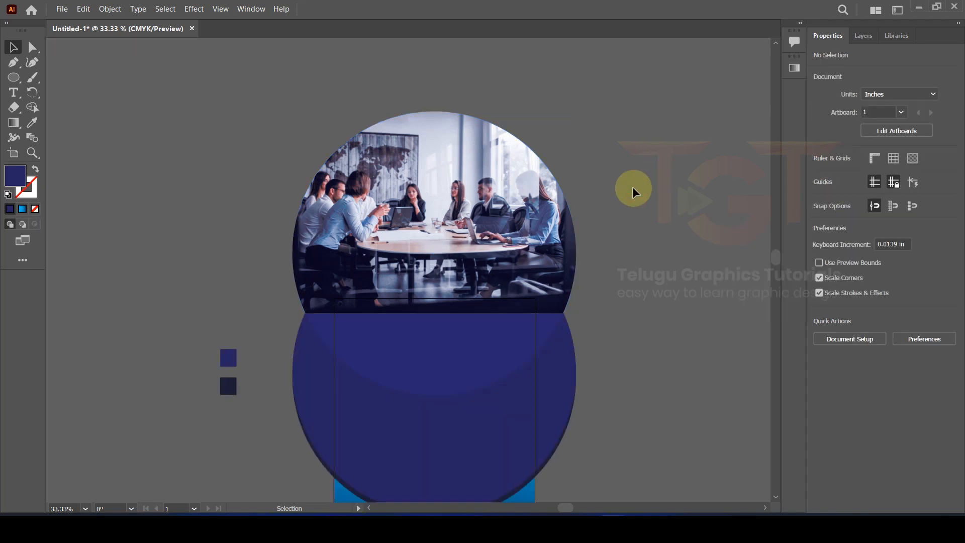
Step: Inside the clip group, move the meeting photo down and rescale it from its corners
{"action": "scroll", "coordinate": [395, 224], "scroll_direction": "down", "scroll_amount": 2}
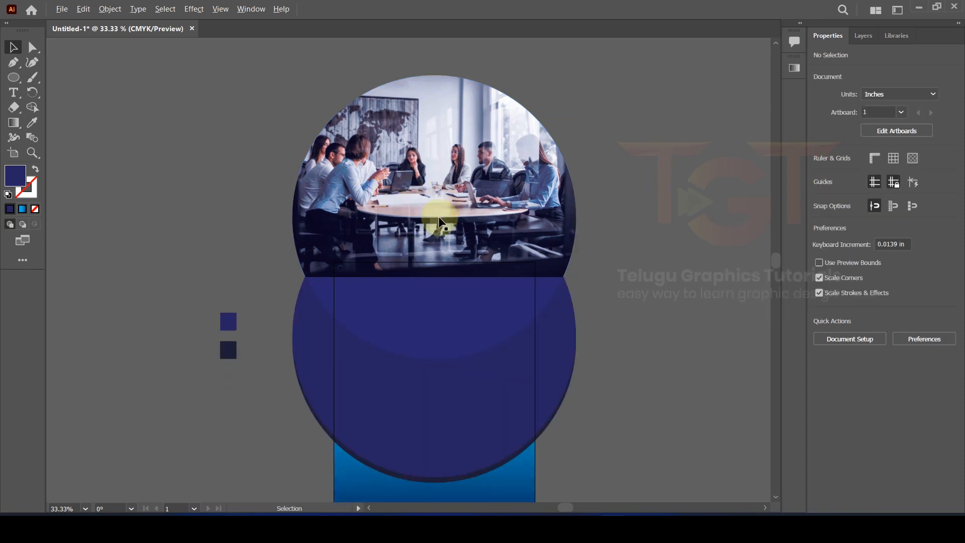
{"action": "scroll", "coordinate": [438, 219], "scroll_direction": "up", "scroll_amount": 2}
{"action": "scroll", "coordinate": [433, 216], "scroll_direction": "down", "scroll_amount": 1}
{"action": "scroll", "coordinate": [442, 176], "scroll_direction": "down", "scroll_amount": 1}
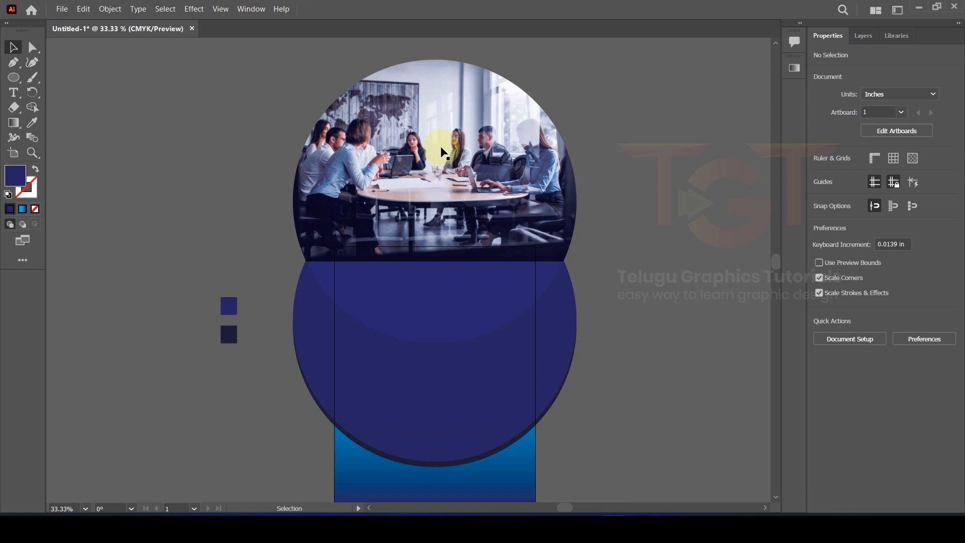
{"action": "double_click", "coordinate": [437, 196]}
{"action": "left_click", "coordinate": [448, 282]}
{"action": "left_click_drag", "start_coordinate": [444, 104], "coordinate": [442, 242]}
{"action": "left_click_drag", "start_coordinate": [599, 190], "coordinate": [538, 232]}
{"action": "left_click_drag", "start_coordinate": [339, 362], "coordinate": [319, 384]}
{"action": "left_click_drag", "start_coordinate": [400, 300], "coordinate": [400, 288]}
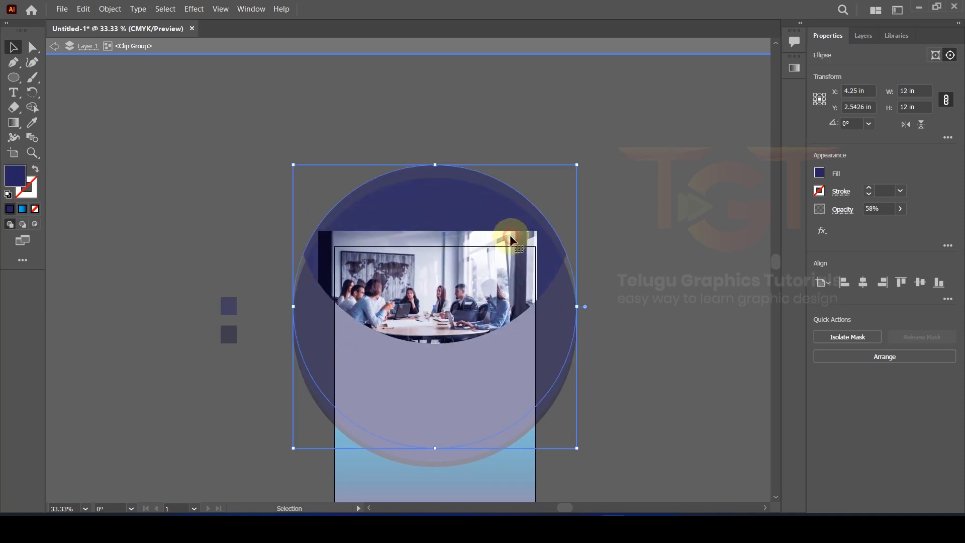
{"action": "key", "text": "ctrl+z"}
Step: Lock the masking circle in Layers, nudge the photo up, then unlock the circle
{"action": "left_click", "coordinate": [618, 279]}
{"action": "left_click", "coordinate": [861, 37]}
{"action": "left_click", "coordinate": [860, 68]}
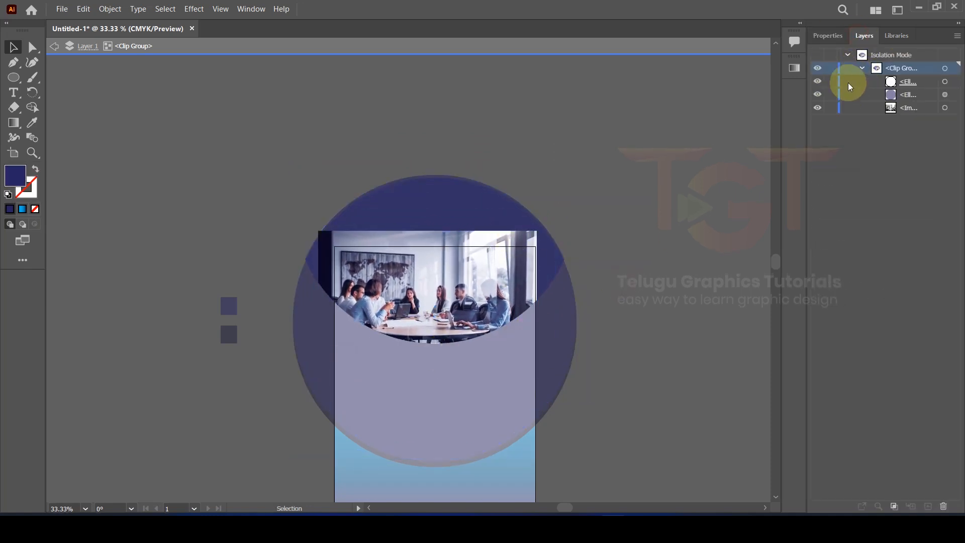
{"action": "left_click", "coordinate": [828, 94]}
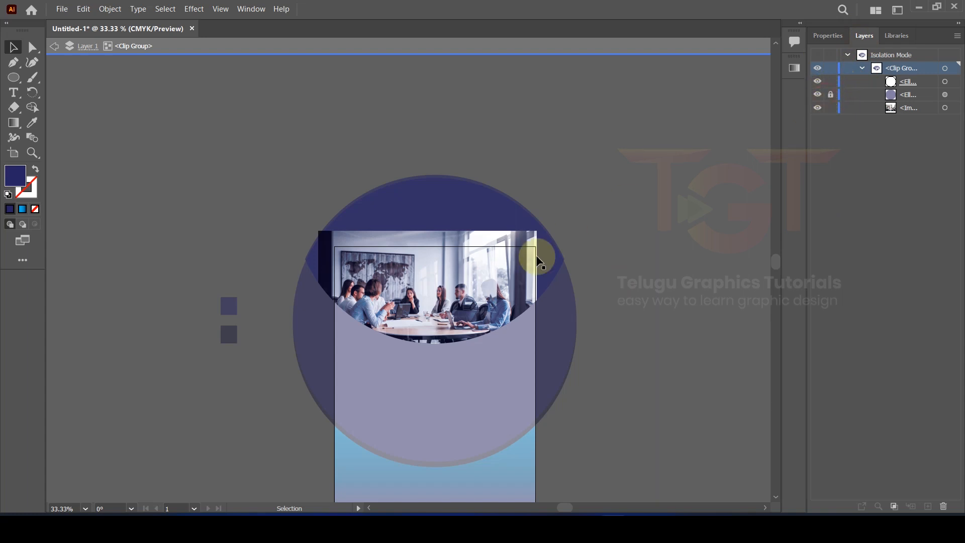
{"action": "left_click_drag", "start_coordinate": [429, 301], "coordinate": [428, 281]}
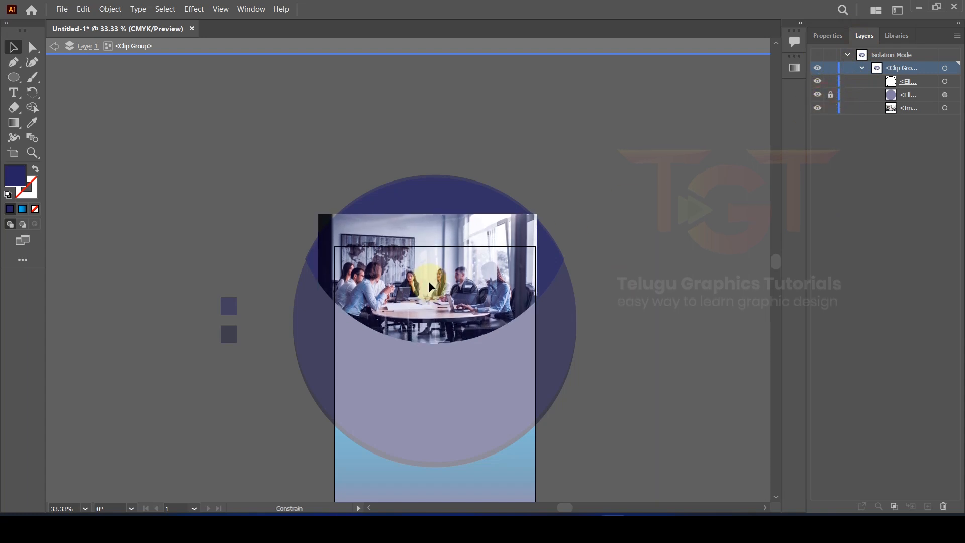
{"action": "left_click", "coordinate": [830, 95]}
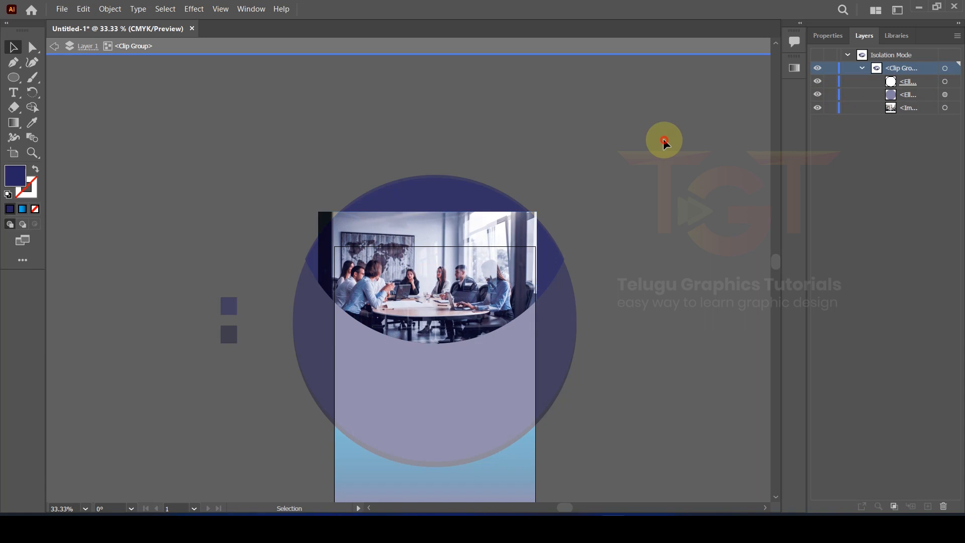
Step: Exit the clip group and make the hidden dark Ellipse visible again
{"action": "double_click", "coordinate": [663, 142]}
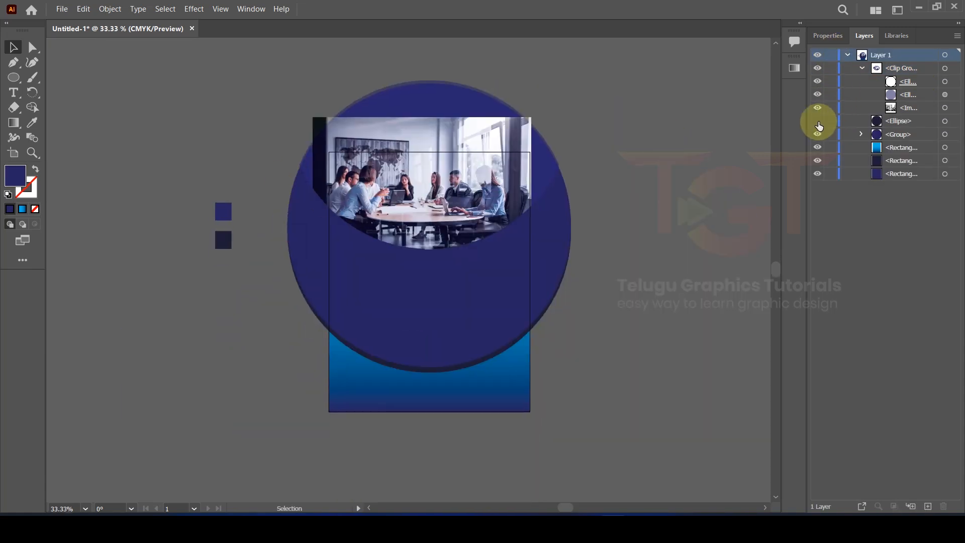
{"action": "left_click", "coordinate": [818, 122]}
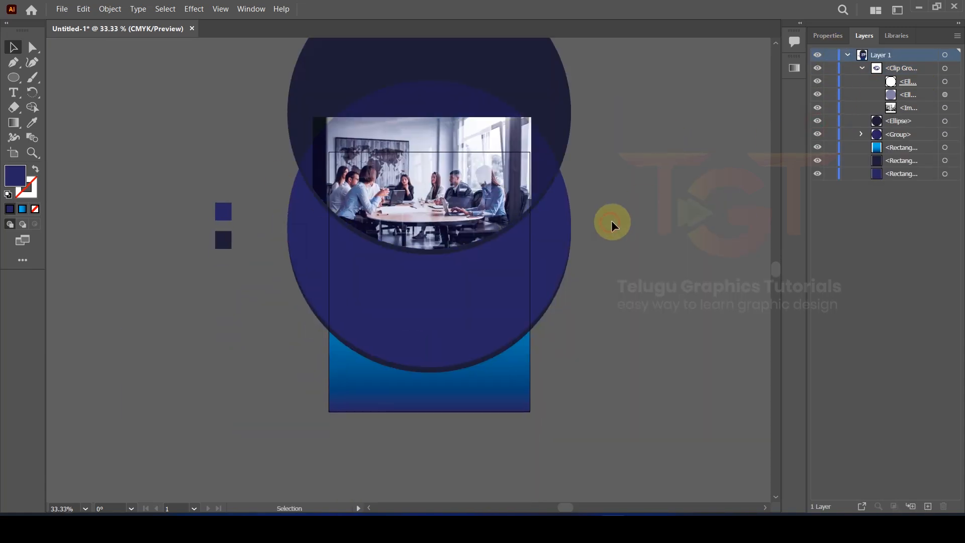
{"action": "scroll", "coordinate": [612, 220], "scroll_direction": "down", "scroll_amount": 1}
{"action": "scroll", "coordinate": [430, 108], "scroll_direction": "up", "scroll_amount": 1}
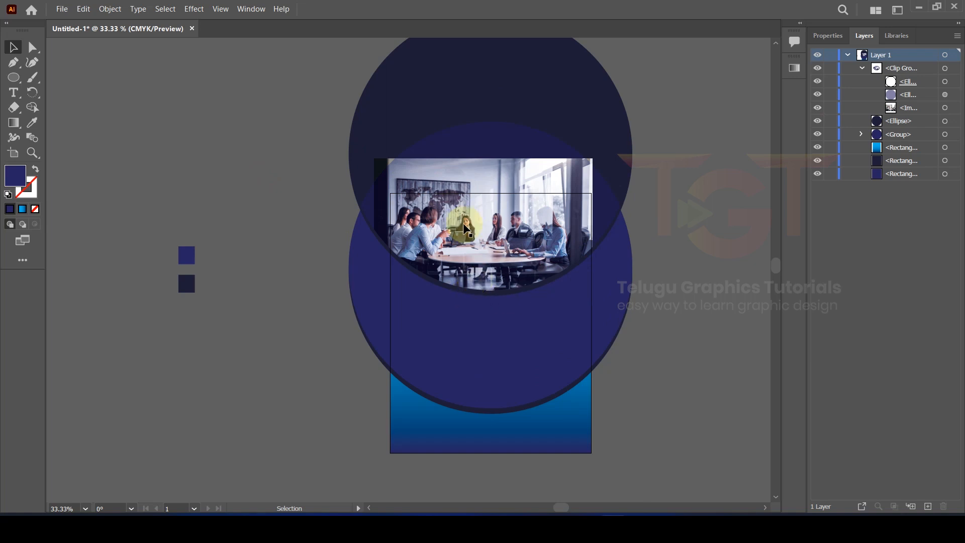
Step: Create an 8.5 × 11 in rectangle filled with orange
{"action": "left_click_drag", "start_coordinate": [15, 84], "coordinate": [80, 77]}
{"action": "left_click", "coordinate": [191, 94]}
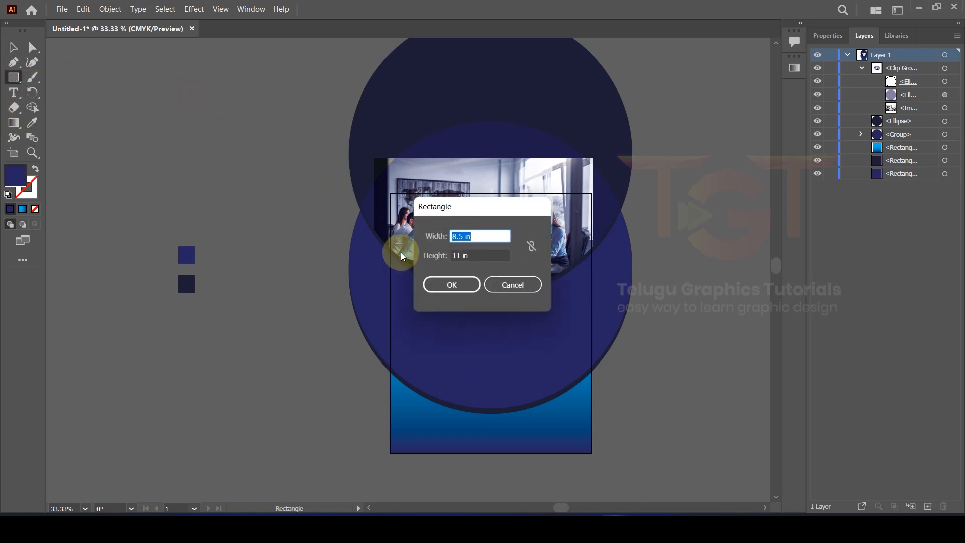
{"action": "left_click", "coordinate": [445, 284]}
{"action": "left_click", "coordinate": [826, 36]}
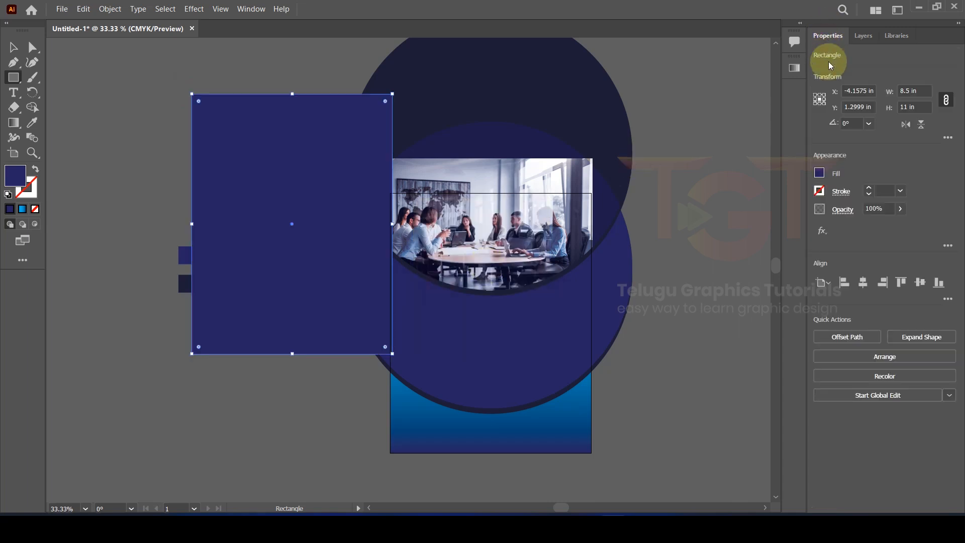
{"action": "left_click", "coordinate": [819, 174]}
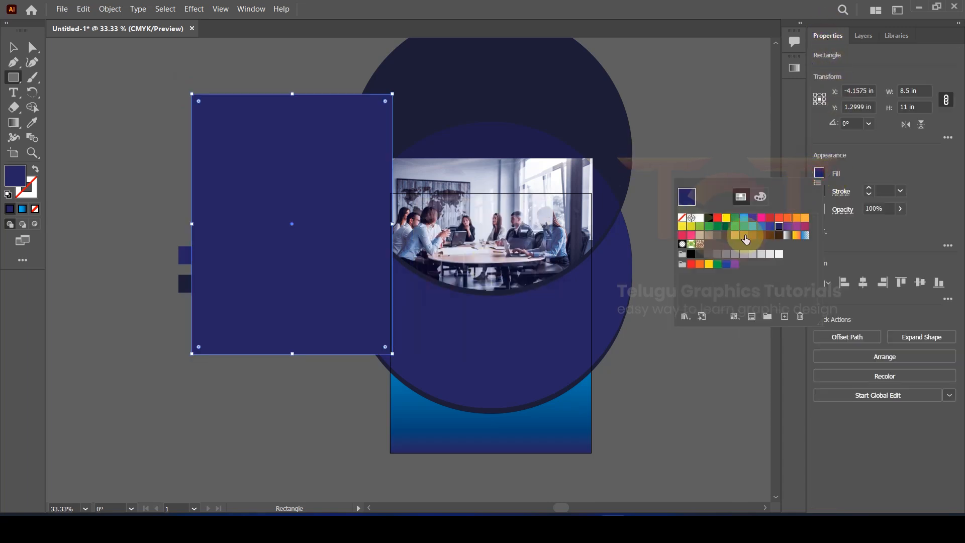
{"action": "left_click", "coordinate": [777, 221]}
{"action": "left_click", "coordinate": [10, 50]}
Step: Centre the orange rectangle horizontally and vertically on the artboard
{"action": "left_click", "coordinate": [128, 100]}
{"action": "left_click", "coordinate": [376, 155]}
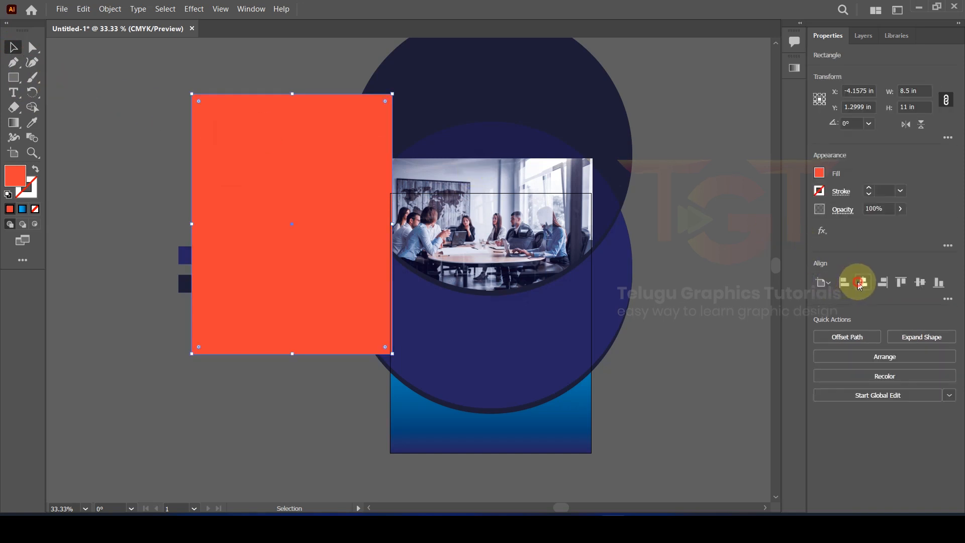
{"action": "left_click", "coordinate": [856, 283]}
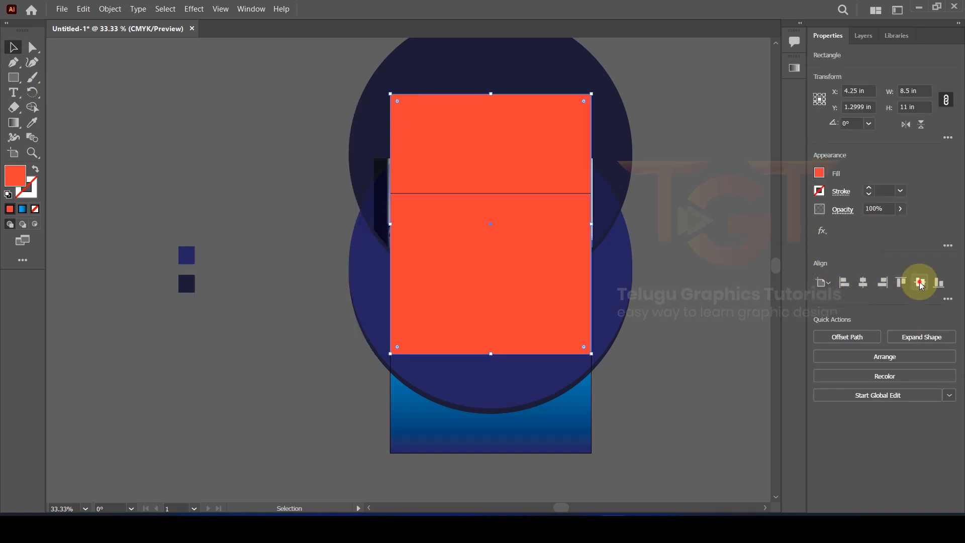
{"action": "left_click", "coordinate": [920, 283]}
{"action": "left_click", "coordinate": [653, 251]}
Step: Select all the poster artwork and make a clipping mask with the rectangle
{"action": "scroll", "coordinate": [569, 232], "scroll_direction": "down", "scroll_amount": 2}
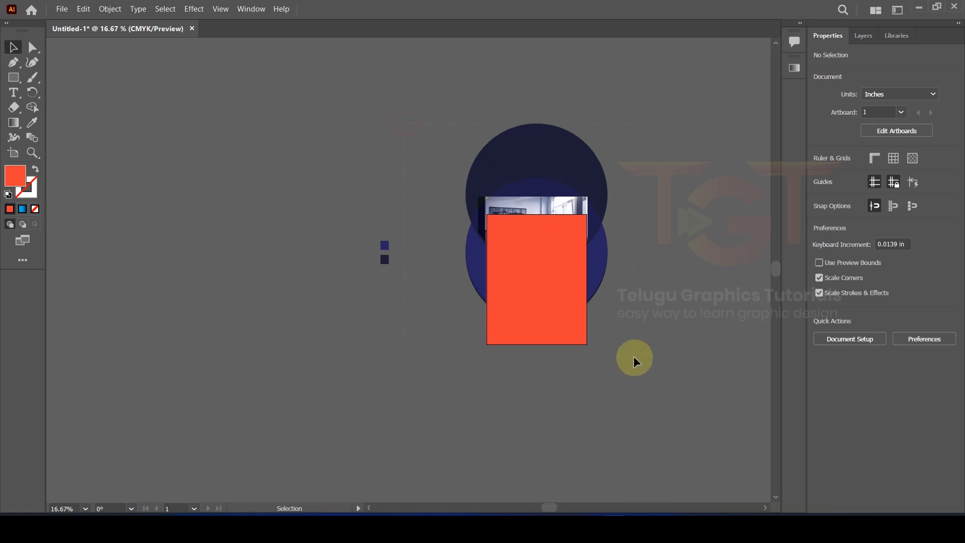
{"action": "left_click_drag", "start_coordinate": [631, 354], "coordinate": [563, 274]}
{"action": "right_click", "coordinate": [528, 232]}
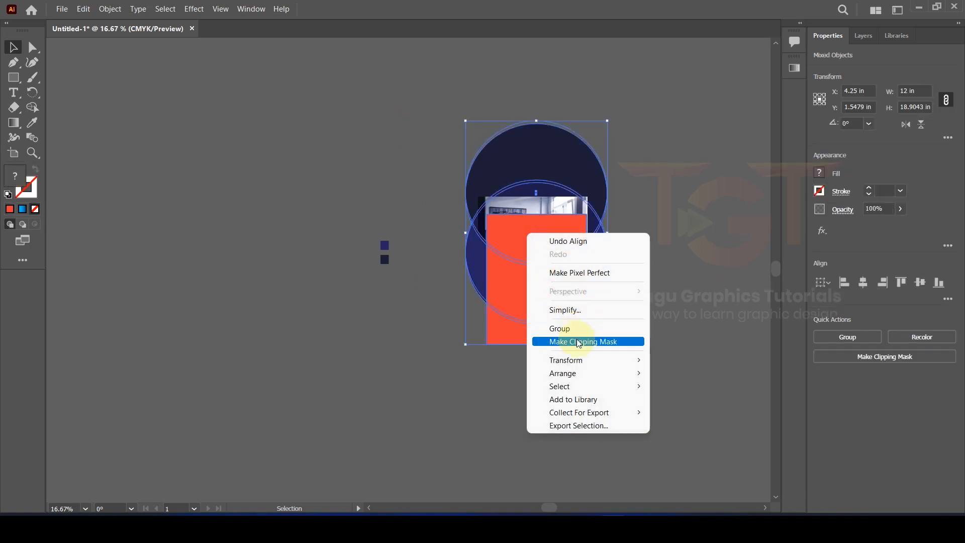
{"action": "left_click", "coordinate": [579, 341]}
{"action": "left_click", "coordinate": [622, 266]}
{"action": "scroll", "coordinate": [552, 242], "scroll_direction": "up", "scroll_amount": 2}
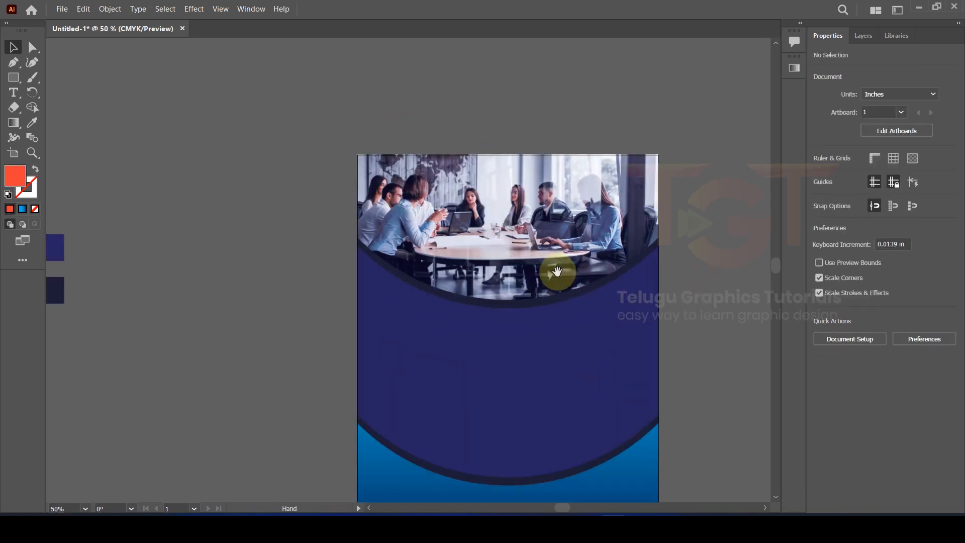
Step: Draw an orange box, centre it, and move and resize it under the photo
{"action": "left_click_drag", "start_coordinate": [556, 271], "coordinate": [527, 191]}
{"action": "left_click", "coordinate": [13, 77]}
{"action": "left_click", "coordinate": [69, 79]}
{"action": "left_click_drag", "start_coordinate": [111, 163], "coordinate": [223, 214]}
{"action": "left_click", "coordinate": [863, 282]}
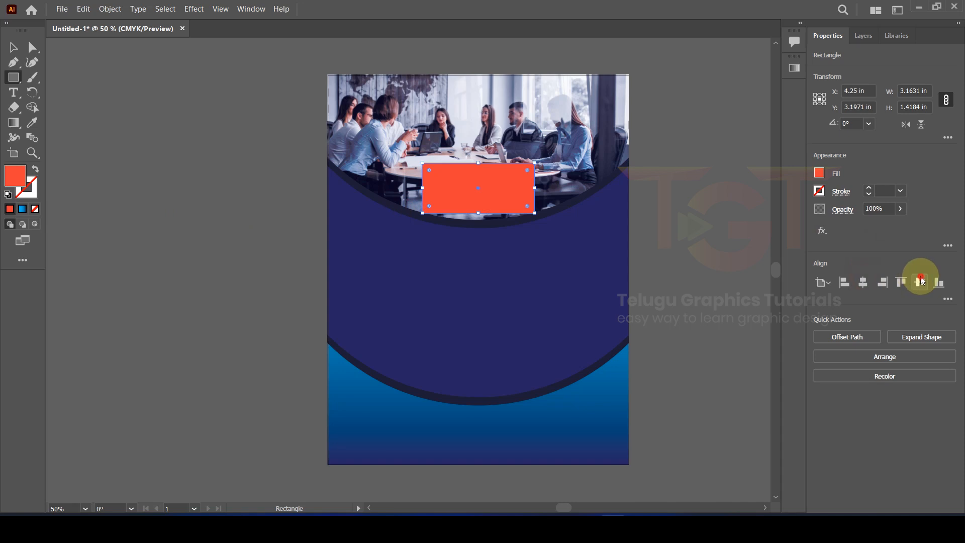
{"action": "left_click", "coordinate": [920, 282]}
{"action": "key", "text": "v"}
{"action": "scroll", "coordinate": [517, 258], "scroll_direction": "up", "scroll_amount": 1}
{"action": "left_click_drag", "start_coordinate": [517, 257], "coordinate": [517, 213]}
{"action": "left_click_drag", "start_coordinate": [540, 230], "coordinate": [556, 230]}
{"action": "left_click_drag", "start_coordinate": [465, 263], "coordinate": [461, 300]}
{"action": "left_click", "coordinate": [240, 279]}
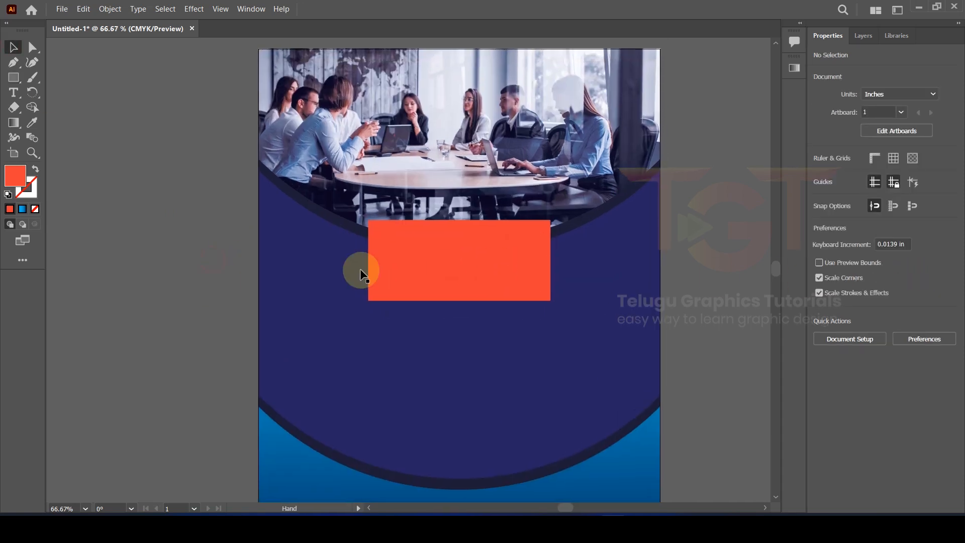
Step: Duplicate the orange box upward and fill the copy with white
{"action": "left_click", "coordinate": [444, 268]}
{"action": "left_click_drag", "start_coordinate": [444, 267], "coordinate": [447, 232]}
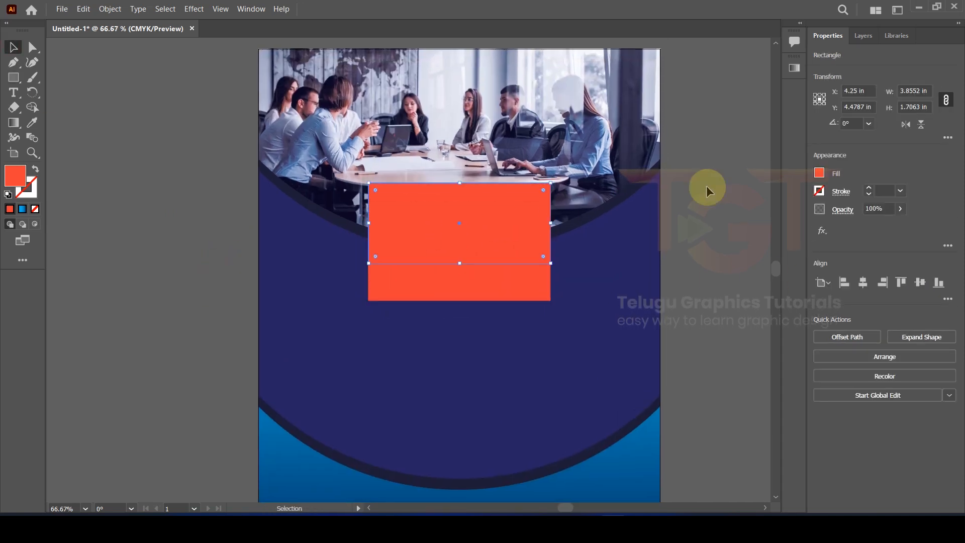
{"action": "left_click", "coordinate": [819, 172]}
{"action": "left_click", "coordinate": [700, 217]}
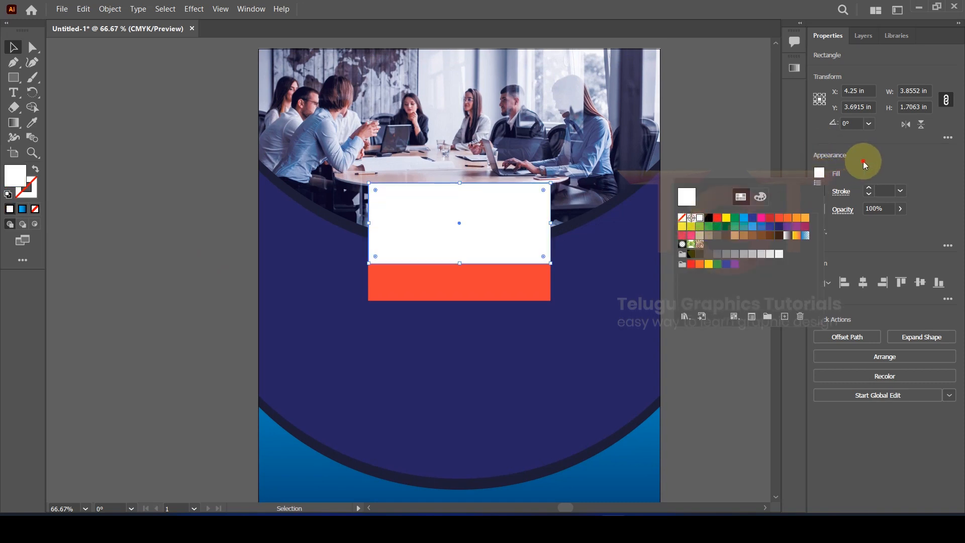
{"action": "left_click", "coordinate": [864, 164]}
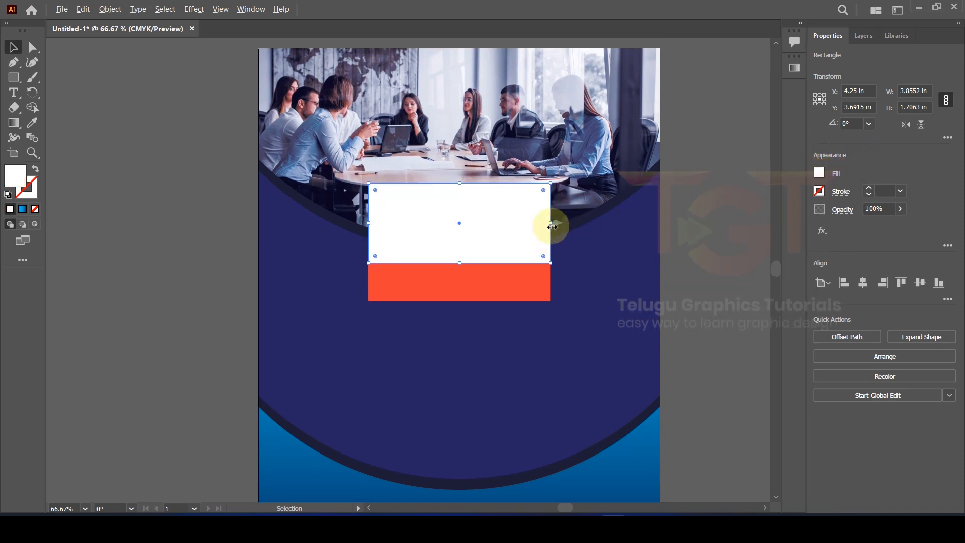
Step: Resize the white rectangle to about W 2.6 in and H 0.73 in
{"action": "left_click_drag", "start_coordinate": [551, 223], "coordinate": [520, 223]}
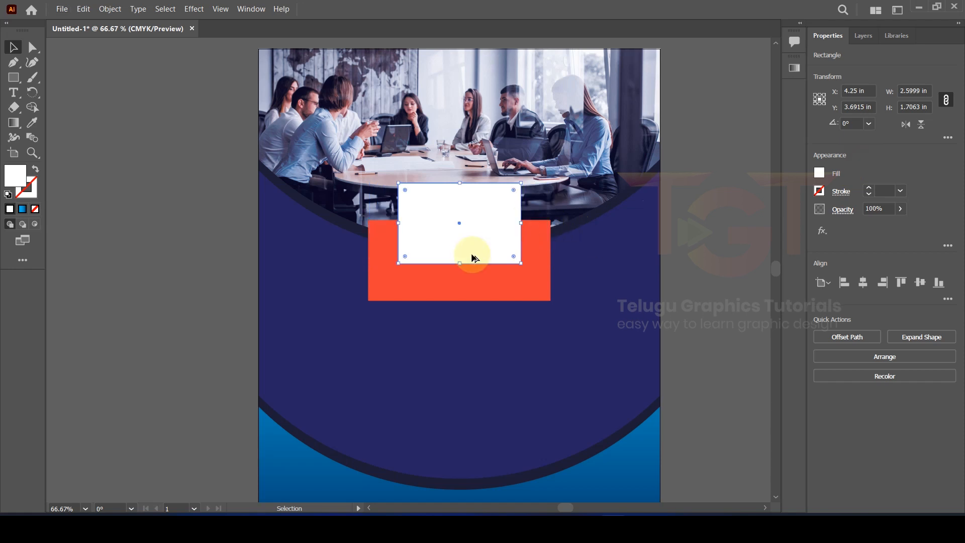
{"action": "left_click_drag", "start_coordinate": [462, 263], "coordinate": [491, 296]}
{"action": "left_click", "coordinate": [179, 231]}
{"action": "left_click", "coordinate": [497, 220]}
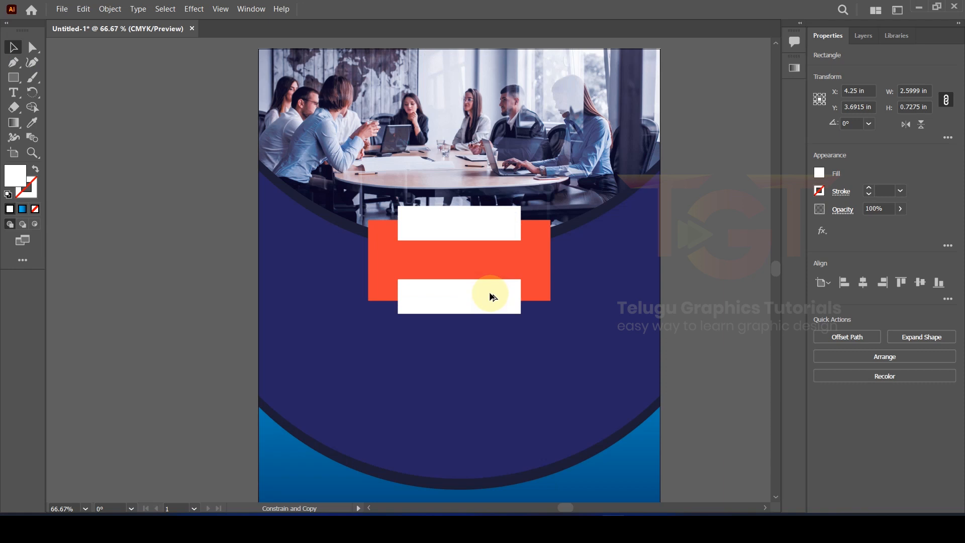
{"action": "key", "text": "ctrl+plus"}
Step: Shrink the lower white bar to 0.5561 in tall and round its ends into a pill
{"action": "left_click_drag", "start_coordinate": [467, 267], "coordinate": [466, 272]}
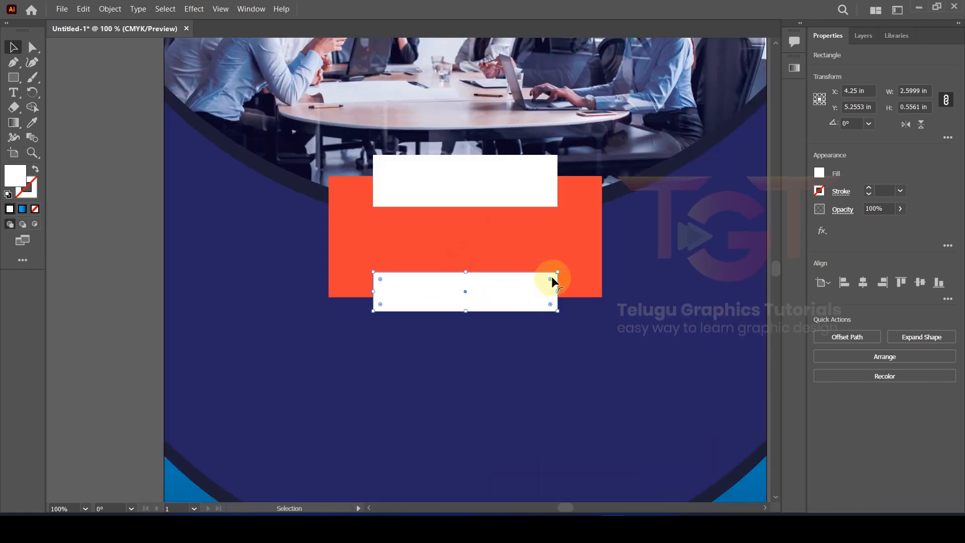
{"action": "scroll", "coordinate": [551, 280], "scroll_direction": "up", "scroll_amount": 3}
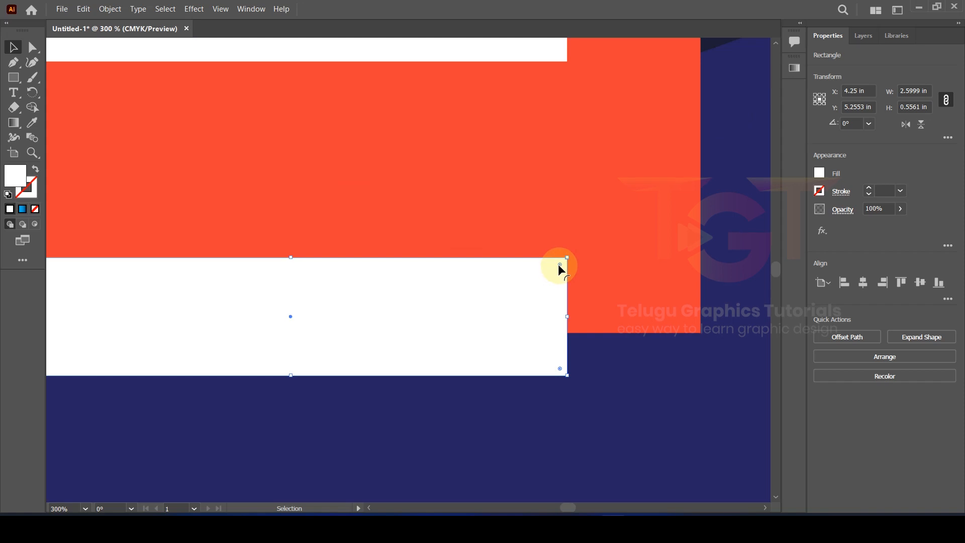
{"action": "left_click_drag", "start_coordinate": [559, 265], "coordinate": [405, 330]}
{"action": "key", "text": "ctrl+0"}
{"action": "scroll", "coordinate": [367, 340], "scroll_direction": "up", "scroll_amount": 2}
{"action": "scroll", "coordinate": [402, 311], "scroll_direction": "down", "scroll_amount": 1}
Step: Slightly trim the upper white bar's height and bring up the full tool list
{"action": "left_click", "coordinate": [394, 262]}
{"action": "left_click_drag", "start_coordinate": [394, 270], "coordinate": [395, 267]}
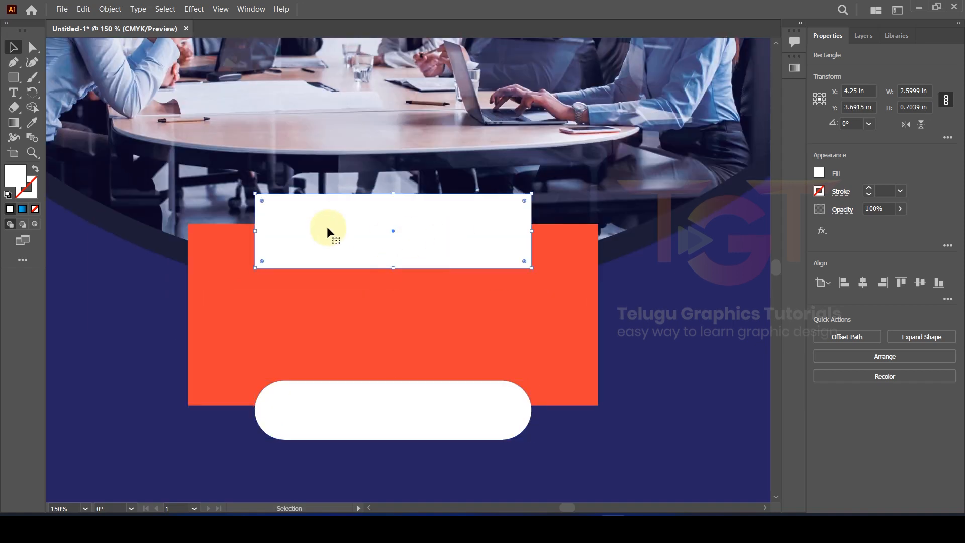
{"action": "left_click", "coordinate": [22, 260]}
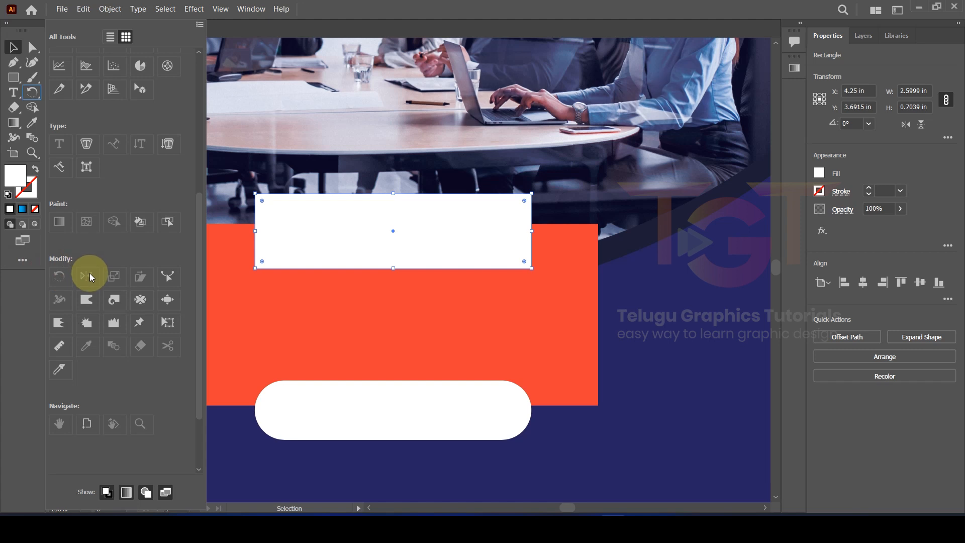
Step: Taper the upper white bar with Perspective Distort so its bottom edge narrows, 2.585 in wide
{"action": "scroll", "coordinate": [100, 288], "scroll_direction": "down", "scroll_amount": 3}
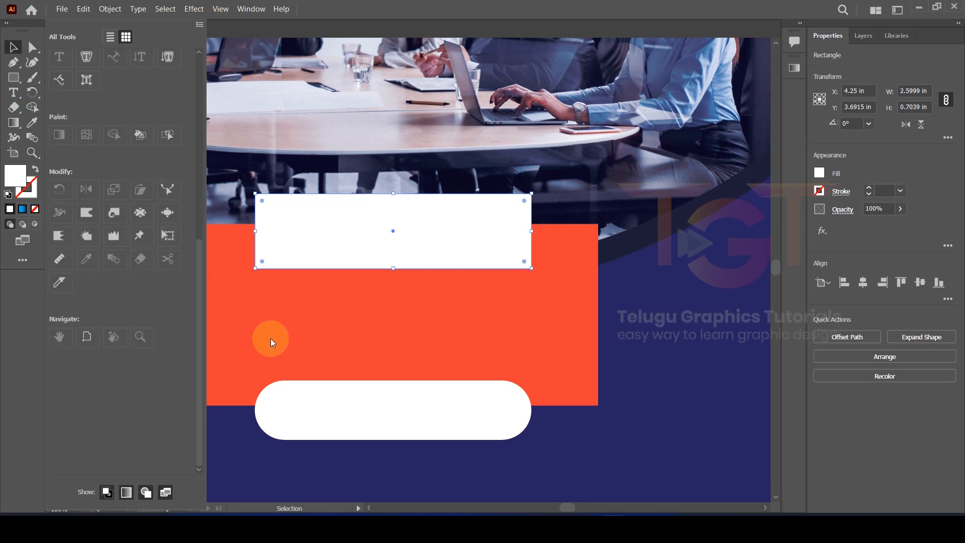
{"action": "left_click", "coordinate": [167, 235]}
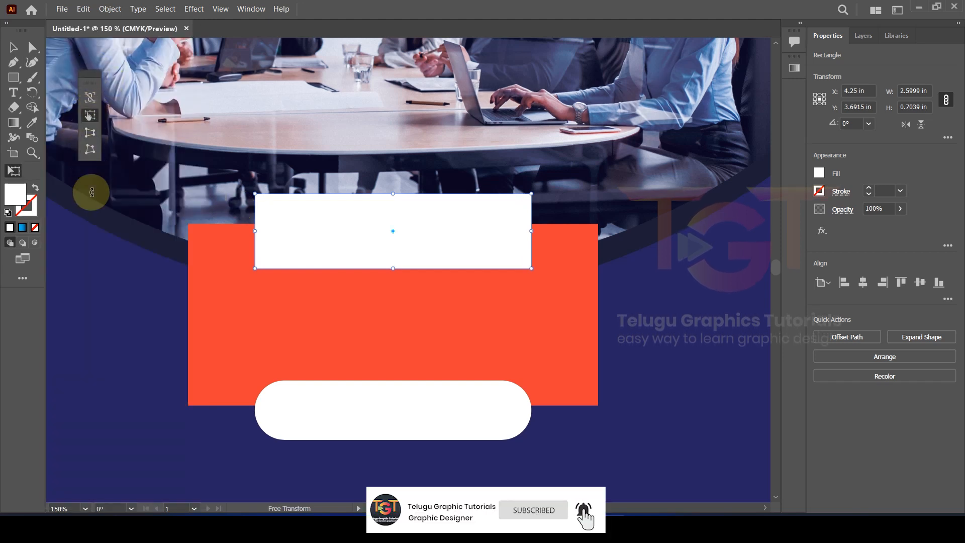
{"action": "left_click", "coordinate": [90, 134]}
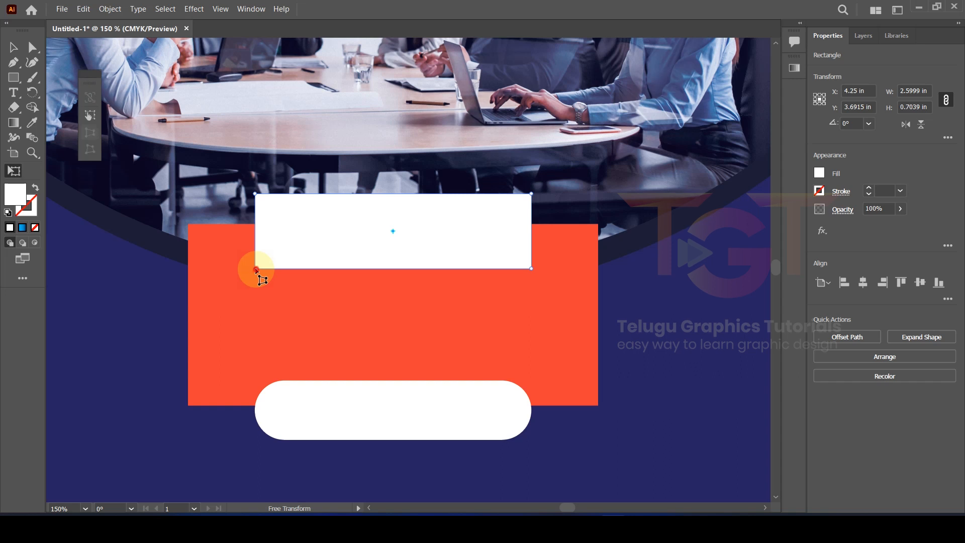
{"action": "left_click_drag", "start_coordinate": [254, 269], "coordinate": [262, 270]}
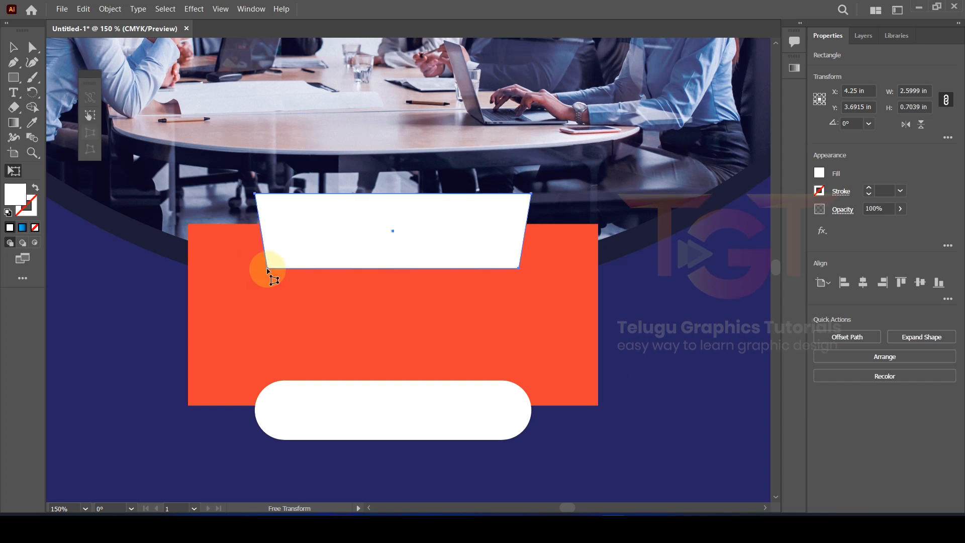
{"action": "mouse_move", "coordinate": [264, 270]}
{"action": "left_mouse_down"}
{"action": "mouse_move", "coordinate": [377, 265]}
{"action": "mouse_move", "coordinate": [238, 273]}
{"action": "mouse_move", "coordinate": [259, 270]}
{"action": "left_mouse_up"}
{"action": "key", "text": "v"}
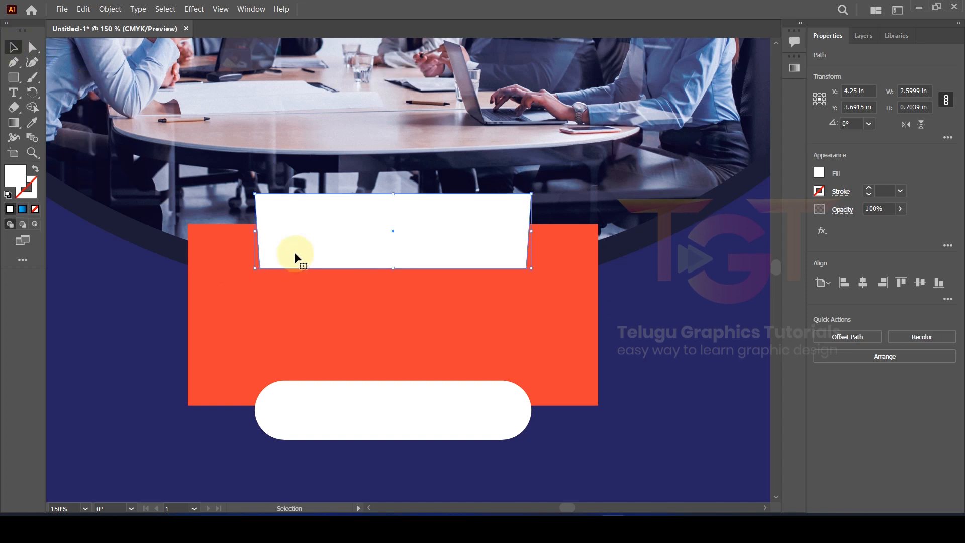
{"action": "key", "text": "a"}
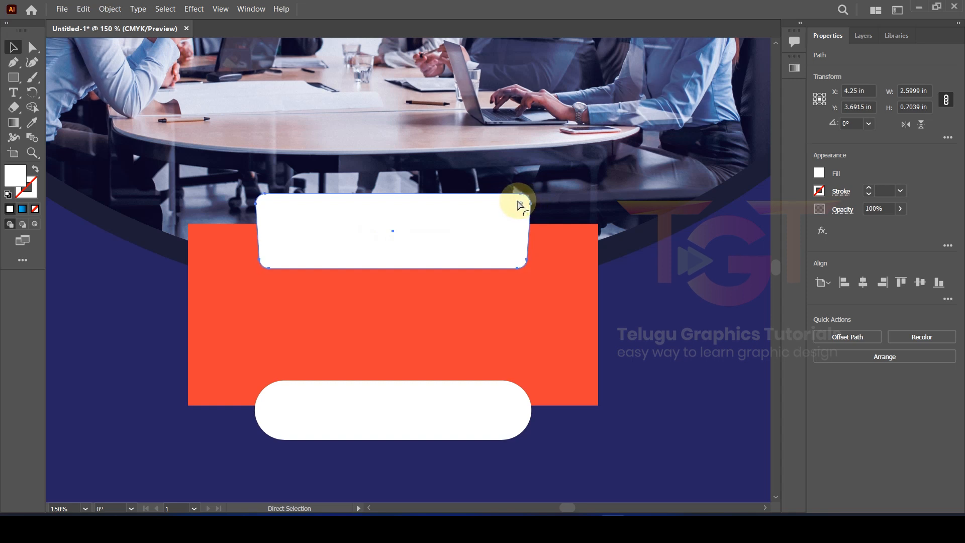
Step: Slightly round the orange box's corners
{"action": "key", "text": "v"}
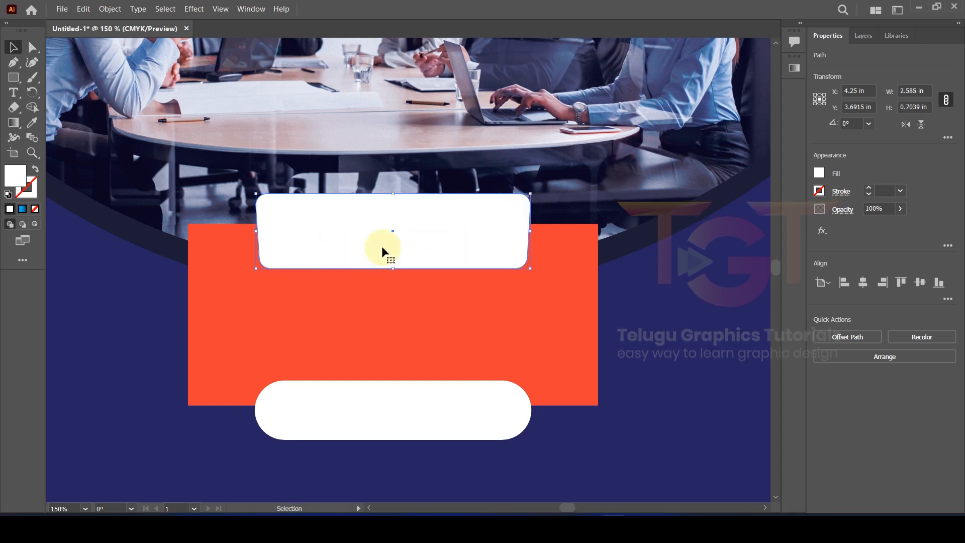
{"action": "left_click", "coordinate": [644, 306]}
{"action": "left_click", "coordinate": [567, 275]}
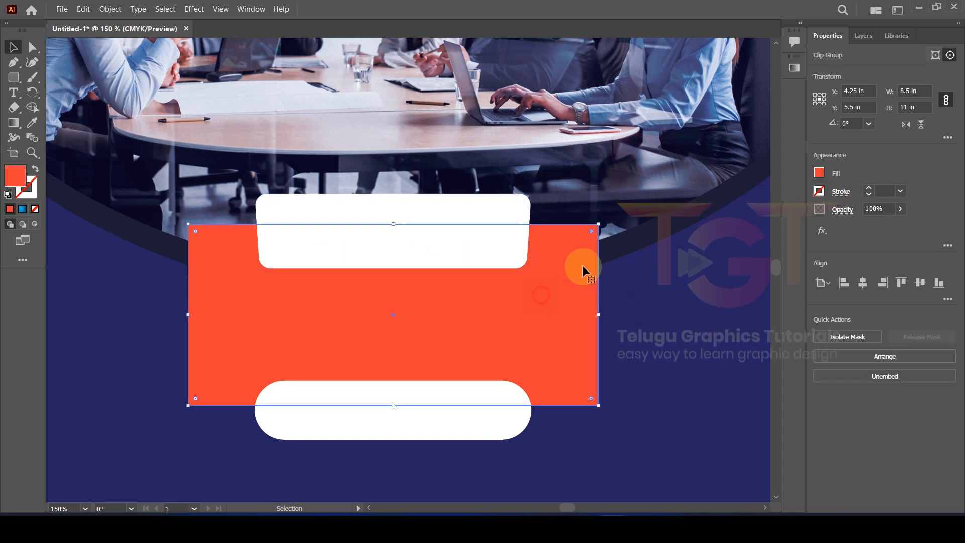
{"action": "left_click_drag", "start_coordinate": [590, 230], "coordinate": [572, 230]}
Step: Apply the bottom blue-to-navy gradient to the box and set its angle to -90°
{"action": "key", "text": "ctrl+0"}
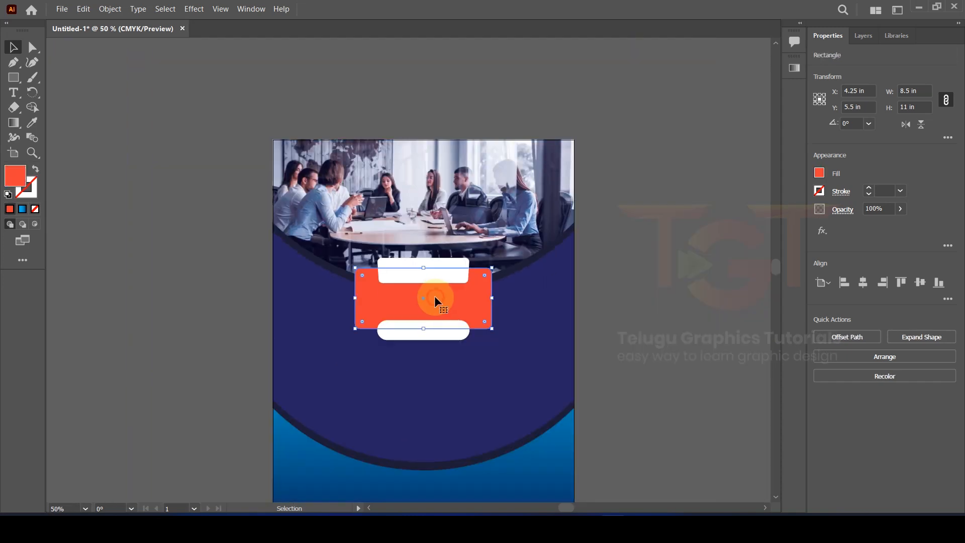
{"action": "scroll", "coordinate": [455, 297], "scroll_direction": "up", "scroll_amount": 1}
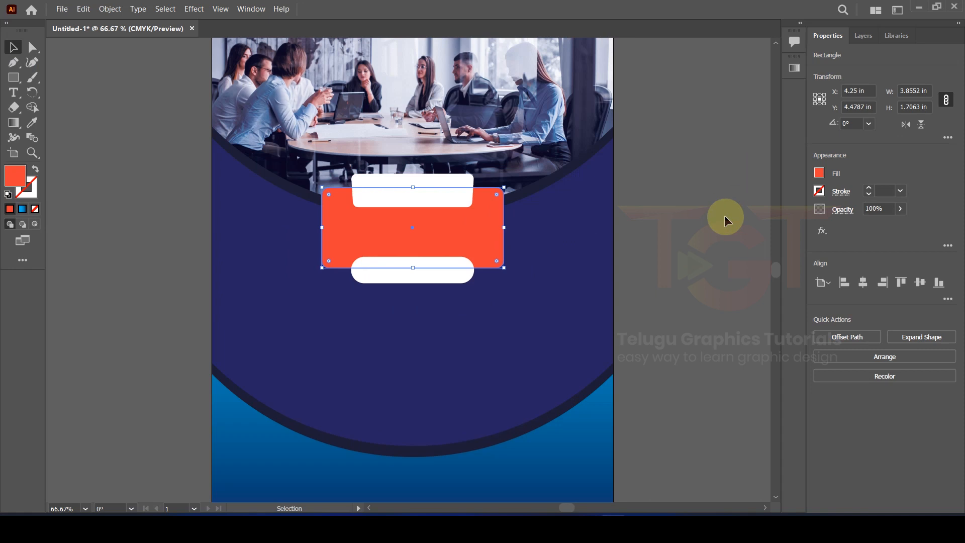
{"action": "left_click", "coordinate": [32, 123]}
{"action": "scroll", "coordinate": [402, 398], "scroll_direction": "down", "scroll_amount": 2}
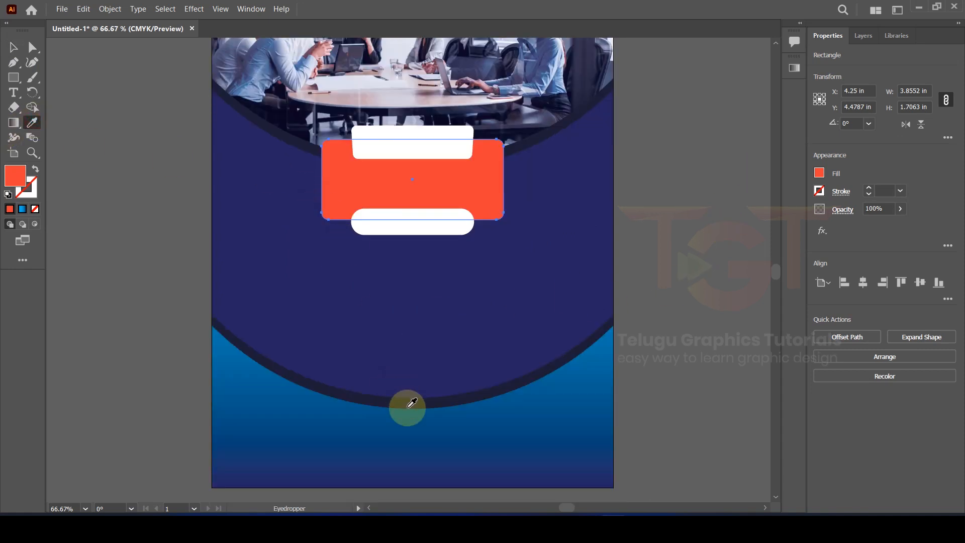
{"action": "left_click", "coordinate": [420, 448]}
{"action": "scroll", "coordinate": [397, 226], "scroll_direction": "up", "scroll_amount": 1}
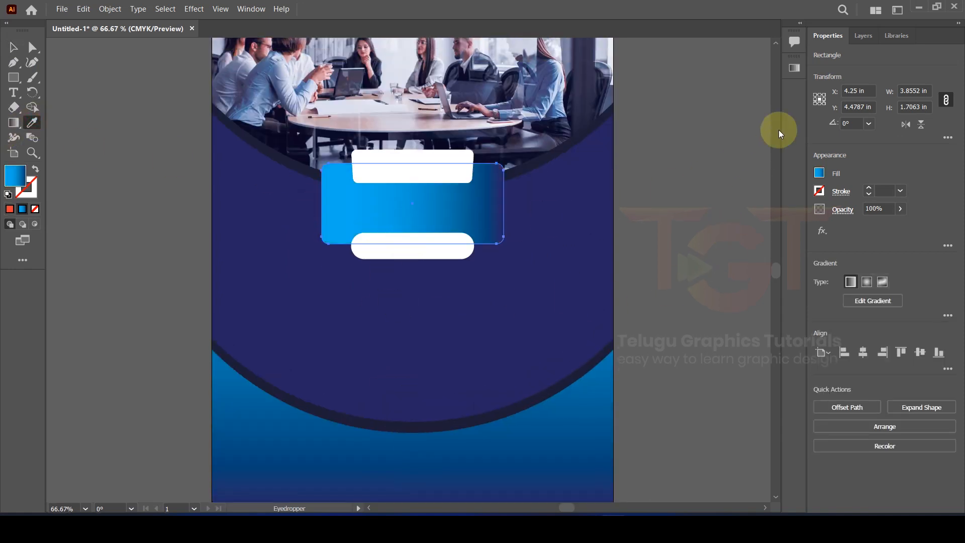
{"action": "left_click", "coordinate": [795, 68]}
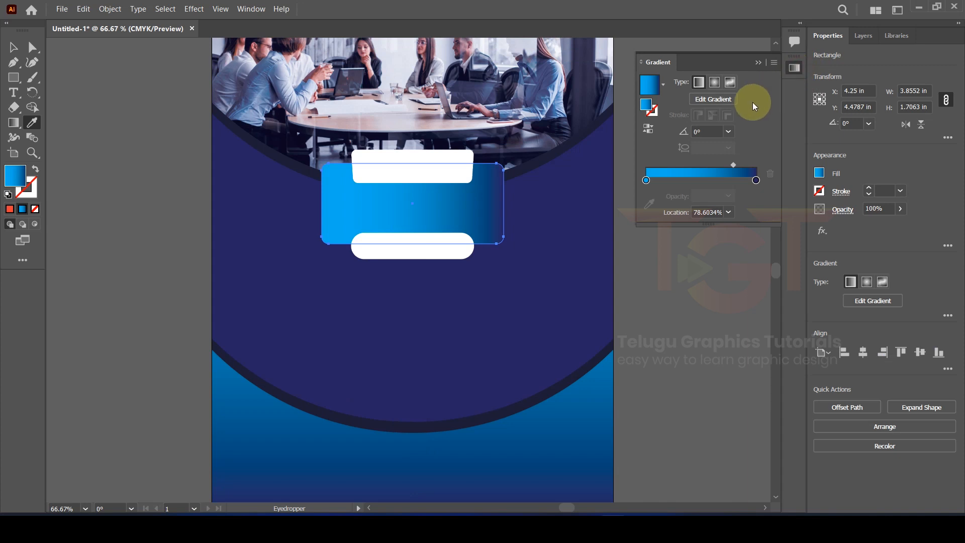
{"action": "left_click", "coordinate": [728, 132]}
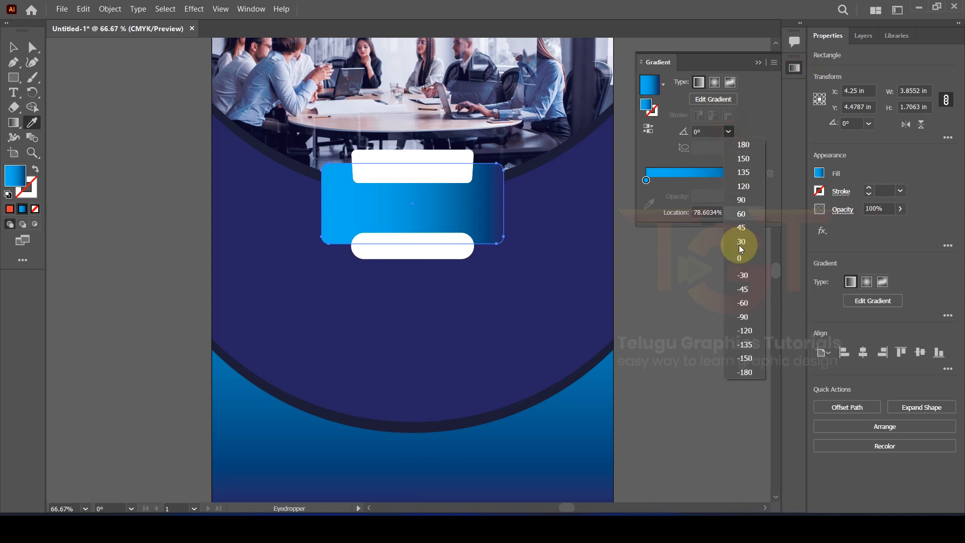
{"action": "left_click", "coordinate": [746, 319]}
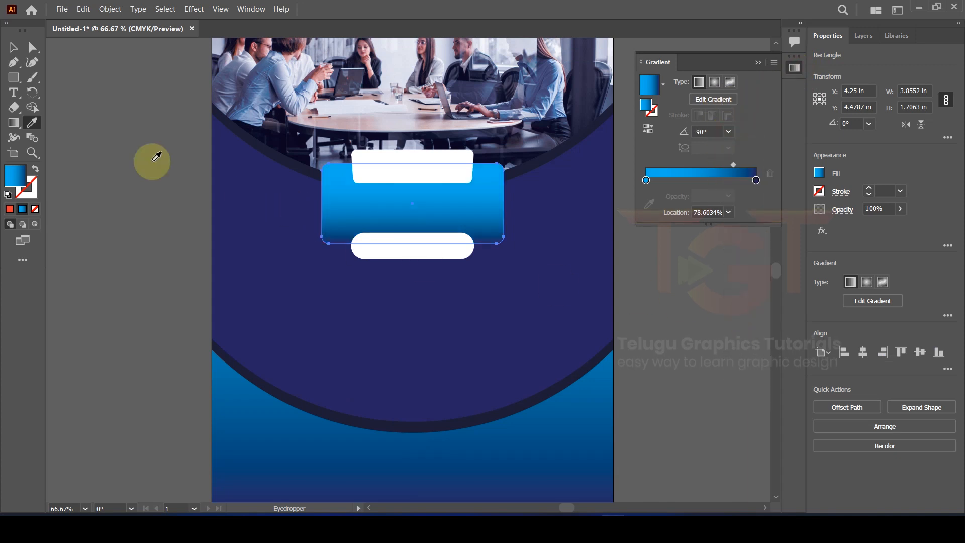
Step: Fill the lower pill bar with orange
{"action": "left_click", "coordinate": [13, 47]}
{"action": "left_click", "coordinate": [75, 161]}
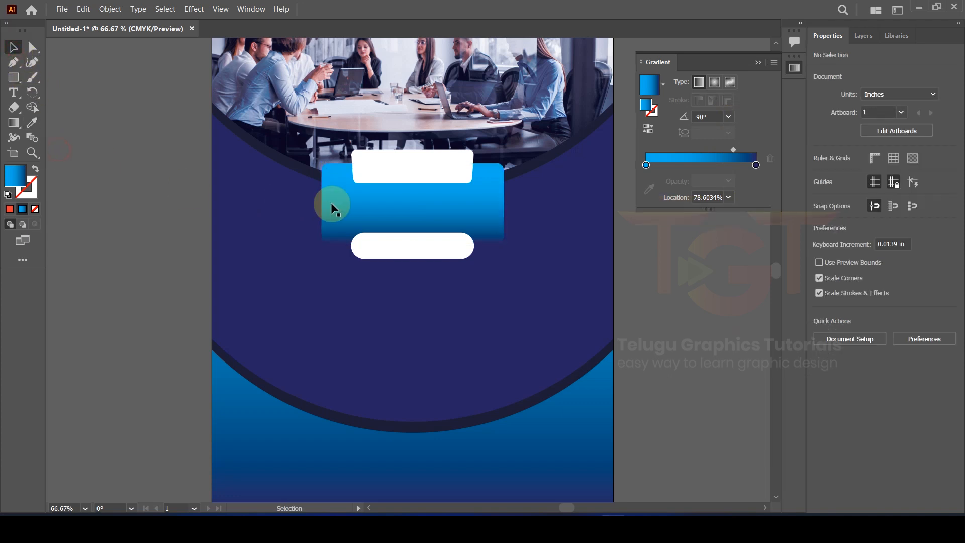
{"action": "left_click", "coordinate": [412, 248]}
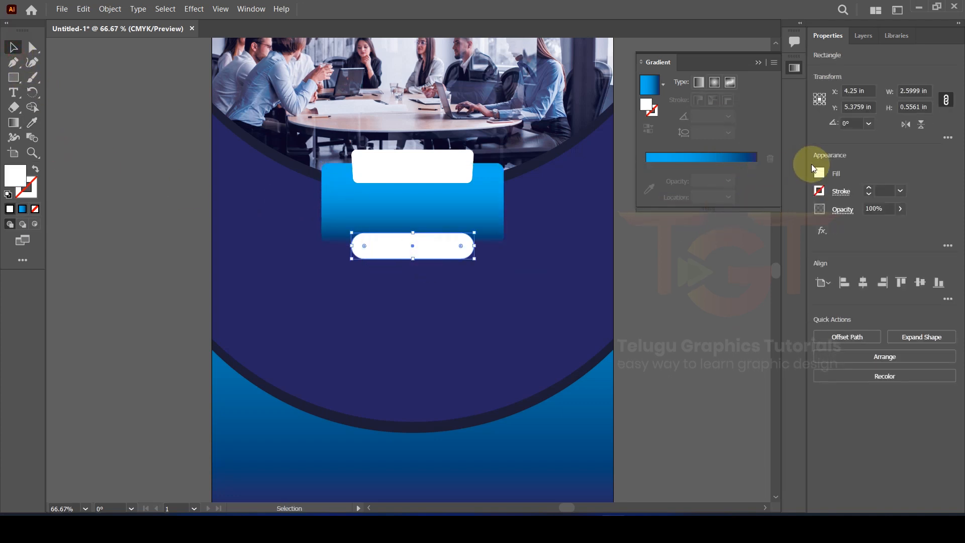
{"action": "left_click", "coordinate": [818, 173]}
{"action": "left_click", "coordinate": [795, 218]}
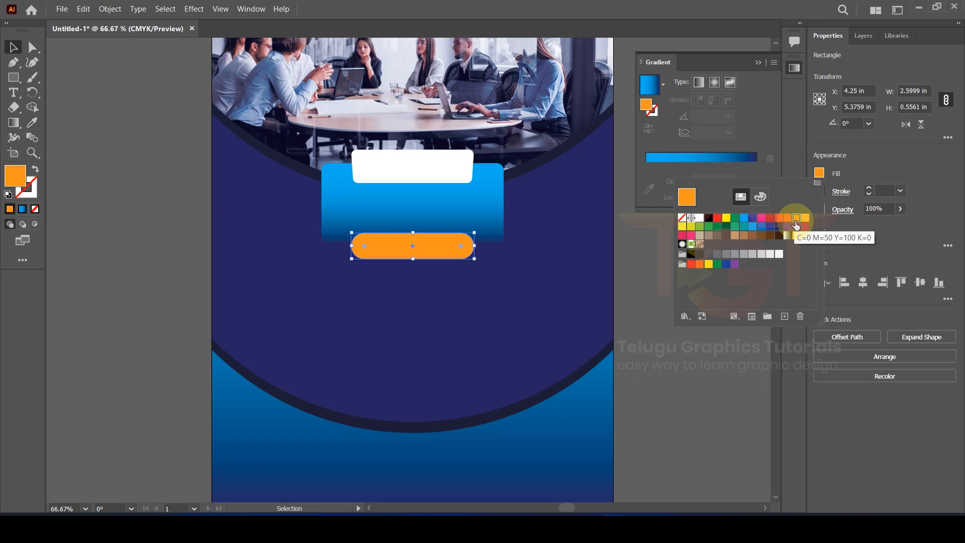
{"action": "left_click", "coordinate": [875, 164]}
{"action": "left_click", "coordinate": [166, 168]}
{"action": "left_click", "coordinate": [413, 182]}
{"action": "left_click", "coordinate": [140, 172]}
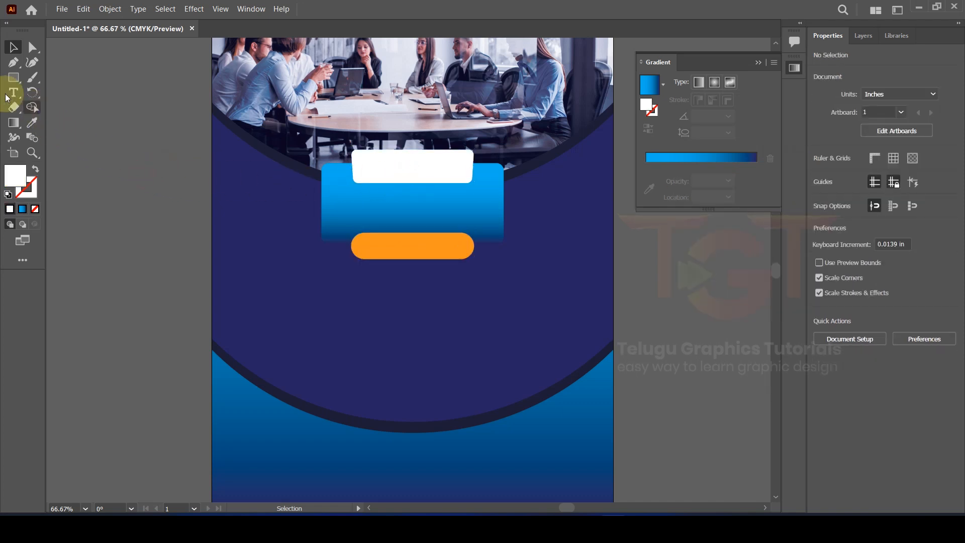
Step: Draw a small downward-pointing three-sided polygon triangle centred on the artboard
{"action": "left_click_drag", "start_coordinate": [7, 79], "coordinate": [73, 107]}
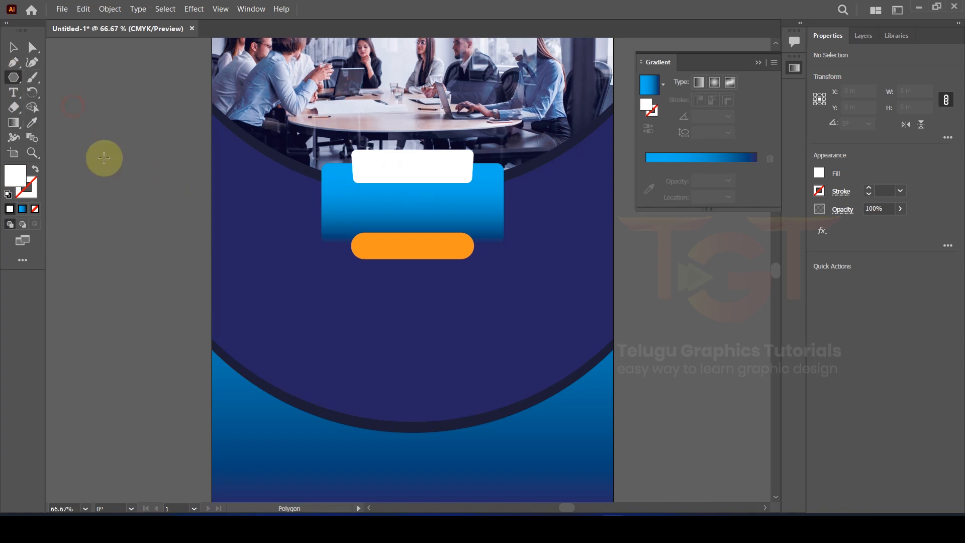
{"action": "left_click", "coordinate": [144, 223]}
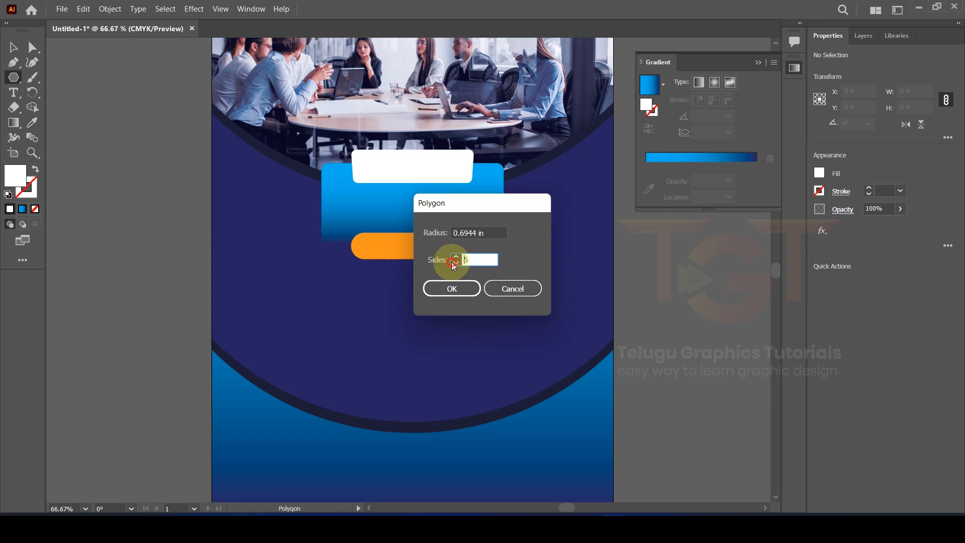
{"action": "left_click", "coordinate": [452, 288]}
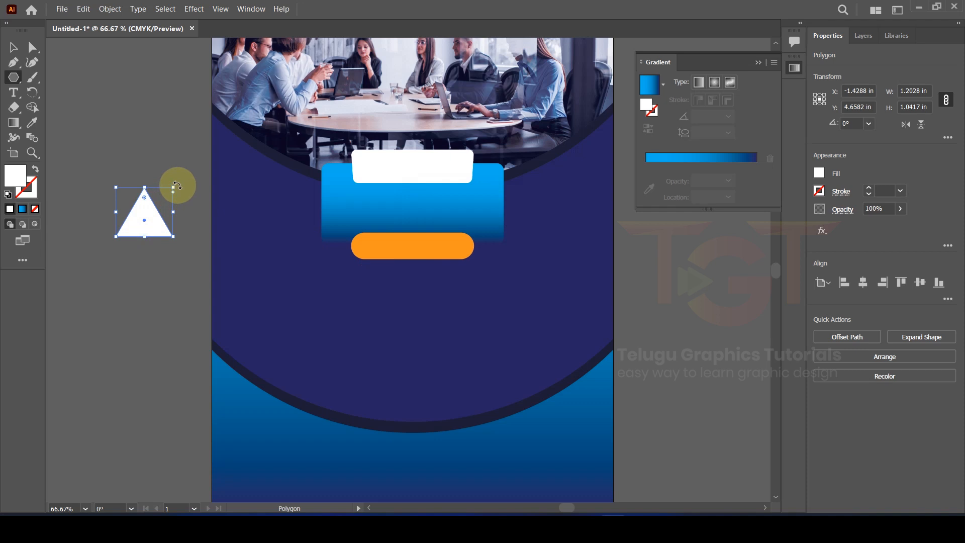
{"action": "left_click_drag", "start_coordinate": [177, 184], "coordinate": [107, 254]}
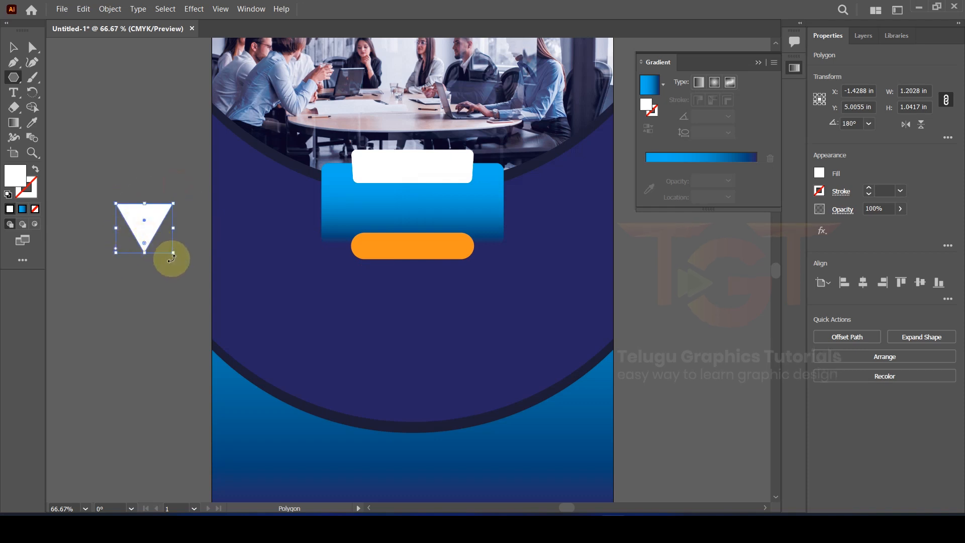
{"action": "left_click_drag", "start_coordinate": [176, 253], "coordinate": [158, 239]}
{"action": "left_click", "coordinate": [13, 47]}
{"action": "left_click", "coordinate": [863, 283]}
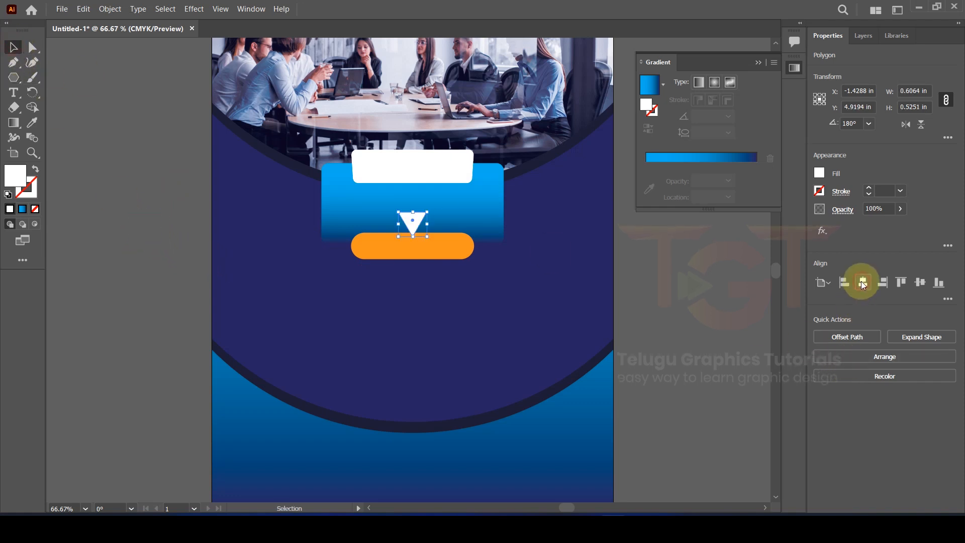
Step: Shrink the triangle under the white box and place a copy below the orange bar
{"action": "left_click", "coordinate": [93, 172]}
{"action": "scroll", "coordinate": [413, 197], "scroll_direction": "up", "scroll_amount": 2}
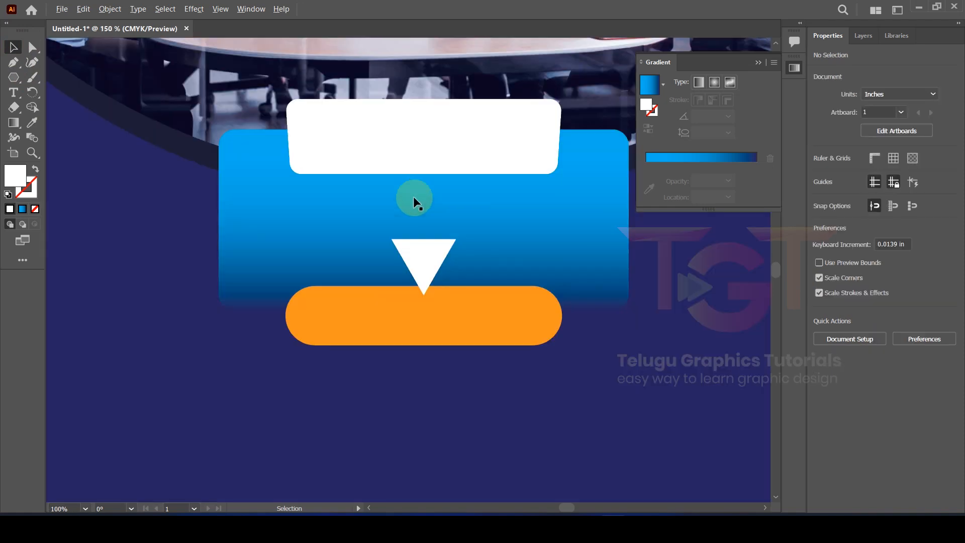
{"action": "left_click_drag", "start_coordinate": [423, 257], "coordinate": [422, 160]}
{"action": "scroll", "coordinate": [423, 162], "scroll_direction": "up", "scroll_amount": 2}
{"action": "left_click_drag", "start_coordinate": [489, 126], "coordinate": [463, 154]}
{"action": "scroll", "coordinate": [428, 190], "scroll_direction": "down", "scroll_amount": 2}
{"action": "left_click", "coordinate": [134, 223]}
{"action": "scroll", "coordinate": [434, 190], "scroll_direction": "up", "scroll_amount": 1}
{"action": "scroll", "coordinate": [433, 189], "scroll_direction": "down", "scroll_amount": 1}
{"action": "left_click_drag", "start_coordinate": [433, 182], "coordinate": [429, 370]}
{"action": "scroll", "coordinate": [428, 370], "scroll_direction": "down", "scroll_amount": 3}
{"action": "left_click", "coordinate": [329, 308]}
{"action": "scroll", "coordinate": [436, 284], "scroll_direction": "up", "scroll_amount": 2}
Step: Unite the white box and its triangle into one speech-bubble shape with Pathfinder
{"action": "left_click", "coordinate": [434, 276]}
{"action": "left_click", "coordinate": [469, 246], "text": "shift"}
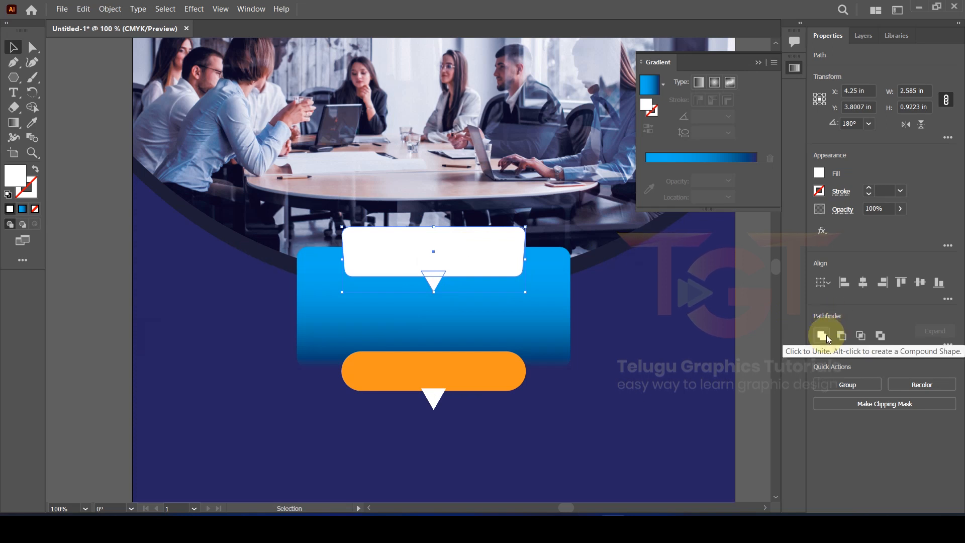
{"action": "left_click", "coordinate": [827, 335]}
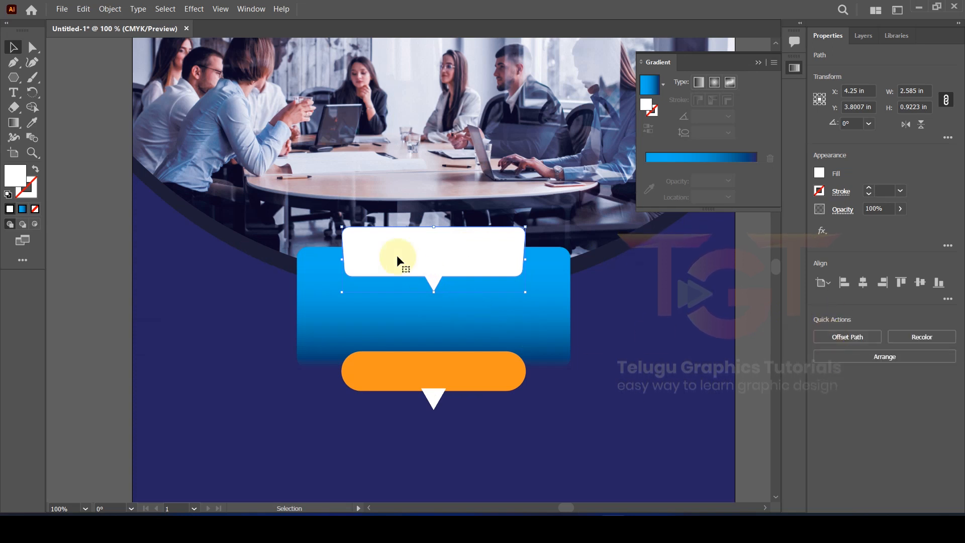
{"action": "left_click", "coordinate": [68, 283]}
Step: Unite the orange bar with its triangle and refill the merged bubble orange
{"action": "key", "text": "ctrl+minus"}
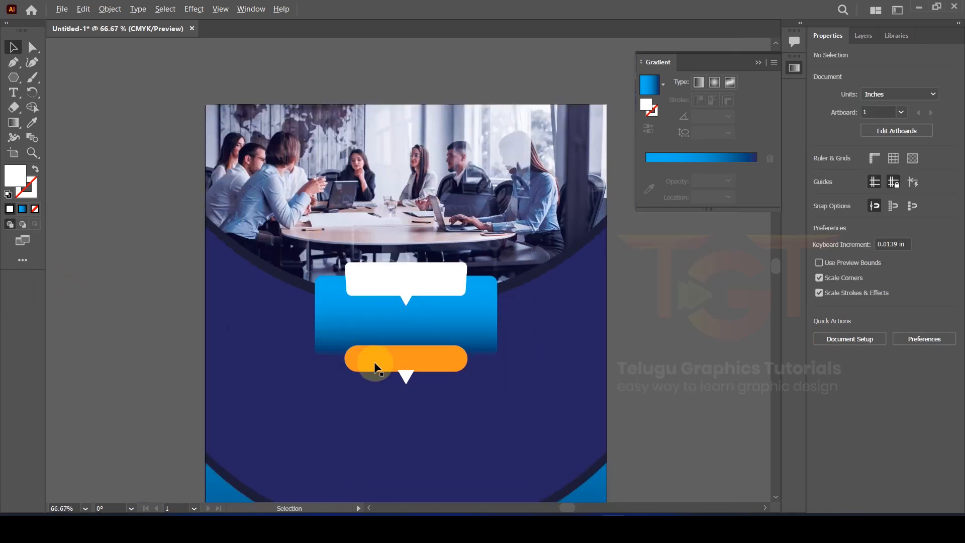
{"action": "left_click", "coordinate": [430, 357], "text": "shift"}
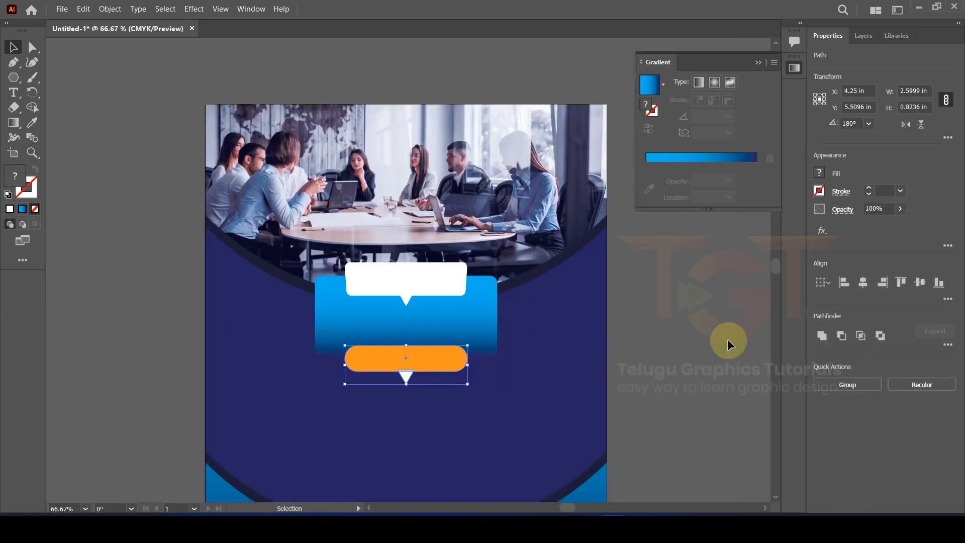
{"action": "left_click", "coordinate": [824, 334]}
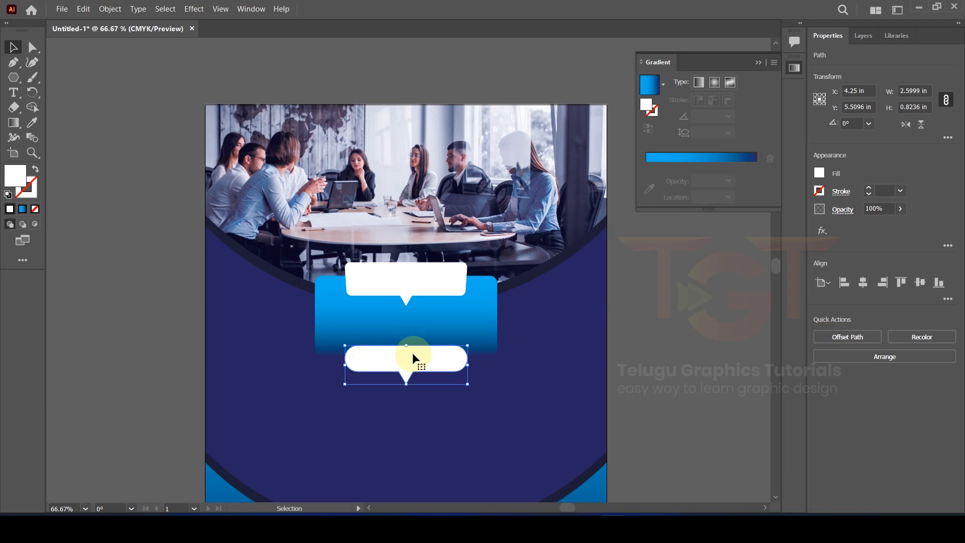
{"action": "left_click", "coordinate": [822, 173]}
{"action": "left_click", "coordinate": [794, 216]}
{"action": "left_click", "coordinate": [888, 162]}
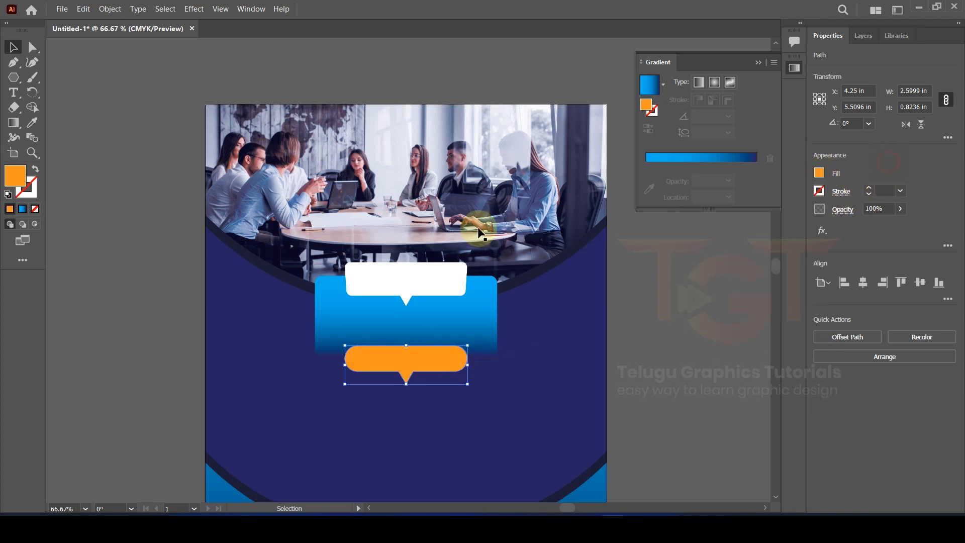
{"action": "left_click", "coordinate": [113, 279]}
{"action": "scroll", "coordinate": [442, 388], "scroll_direction": "up", "scroll_amount": 1}
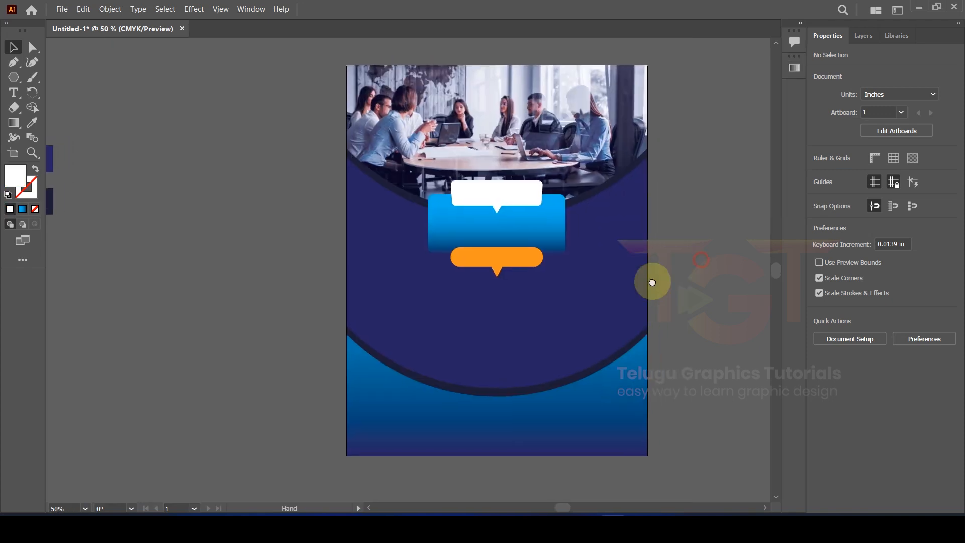
{"action": "left_click_drag", "start_coordinate": [652, 280], "coordinate": [637, 285]}
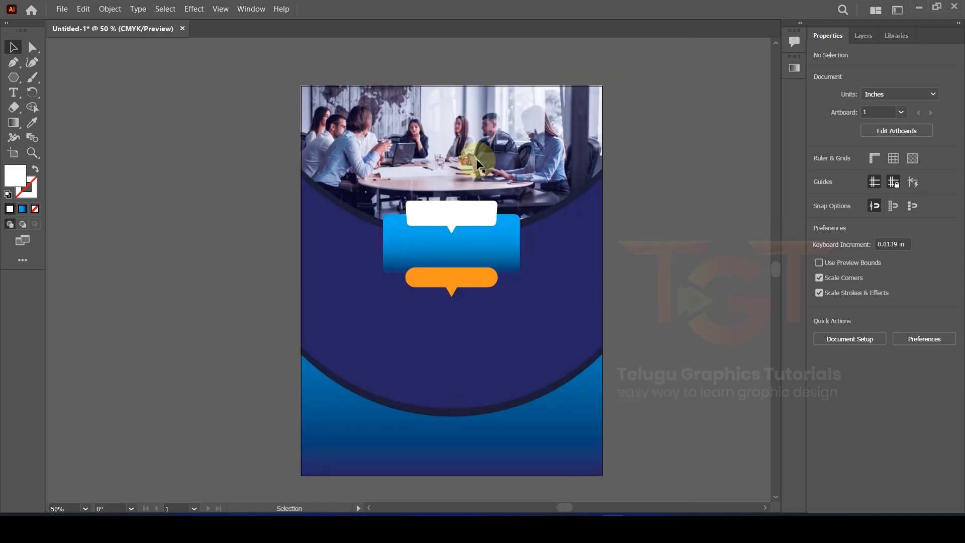
Step: Type WE ARE in capitals beside the poster and set it in Geometric 415 Black BT
{"action": "left_click", "coordinate": [14, 93]}
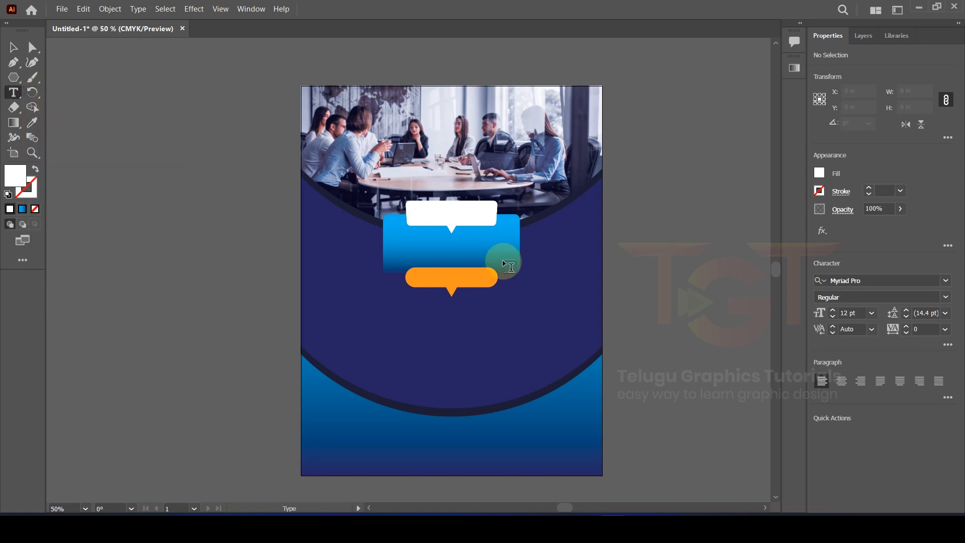
{"action": "left_click", "coordinate": [133, 149]}
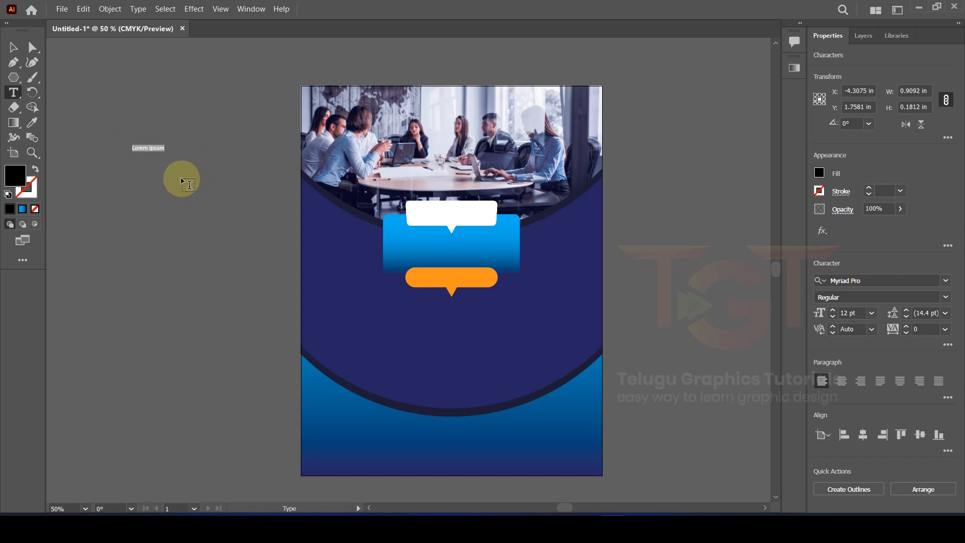
{"action": "key", "text": "Caps_Lock"}
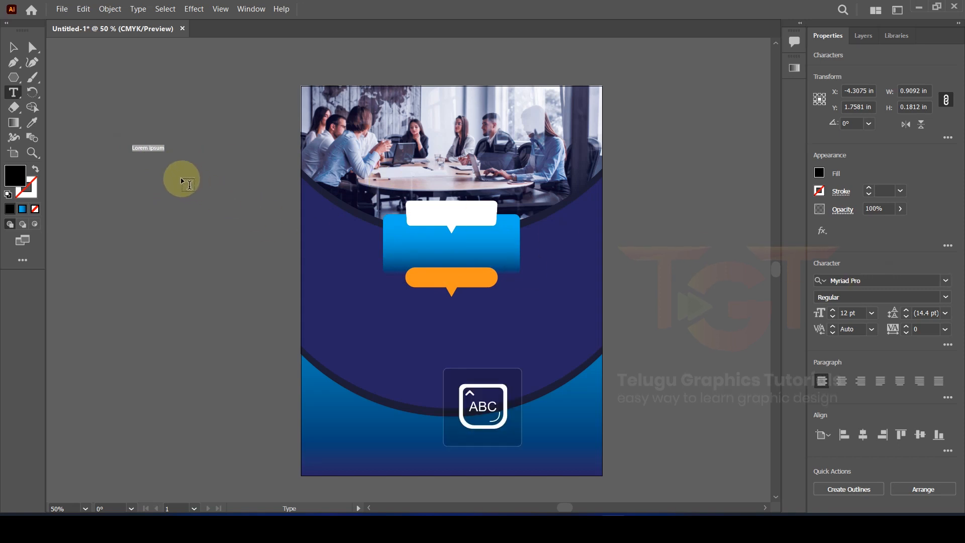
{"action": "type", "text": "E"}
{"action": "scroll", "coordinate": [136, 152], "scroll_direction": "up", "scroll_amount": 4}
{"action": "left_click_drag", "start_coordinate": [158, 136], "coordinate": [166, 136]}
{"action": "type", "text": "A"}
{"action": "key", "text": "ctrl+a"}
{"action": "left_click", "coordinate": [945, 286]}
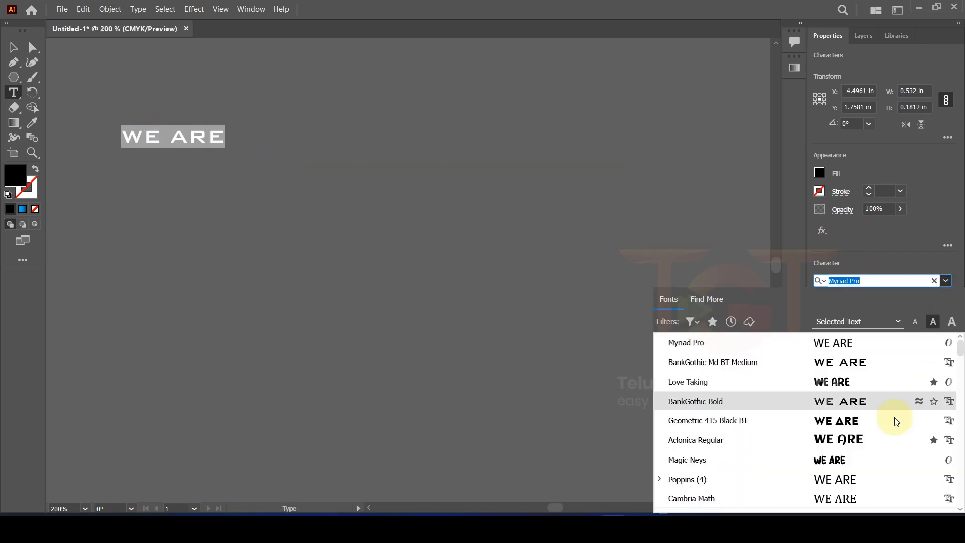
{"action": "left_click", "coordinate": [783, 419]}
Step: Centre WE ARE on the artboard, move it into the white bubble and enlarge it
{"action": "left_click", "coordinate": [17, 45]}
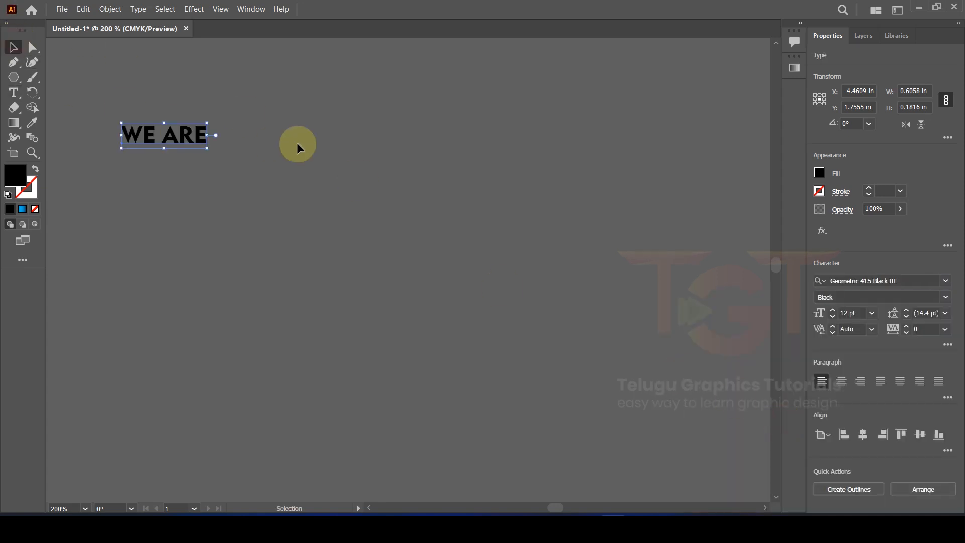
{"action": "scroll", "coordinate": [312, 144], "scroll_direction": "down", "scroll_amount": 3}
{"action": "left_click", "coordinate": [849, 433]}
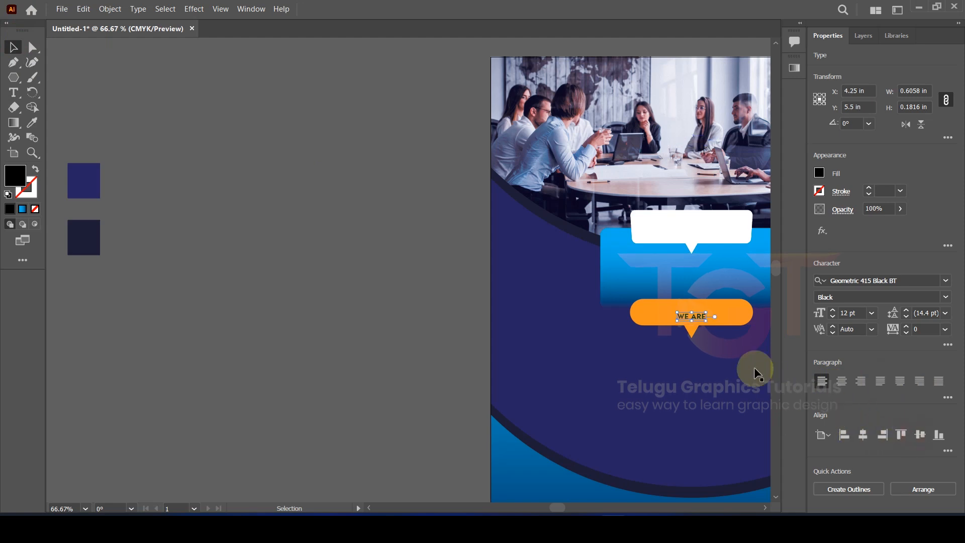
{"action": "left_click_drag", "start_coordinate": [710, 342], "coordinate": [497, 340]}
{"action": "scroll", "coordinate": [479, 311], "scroll_direction": "up", "scroll_amount": 1}
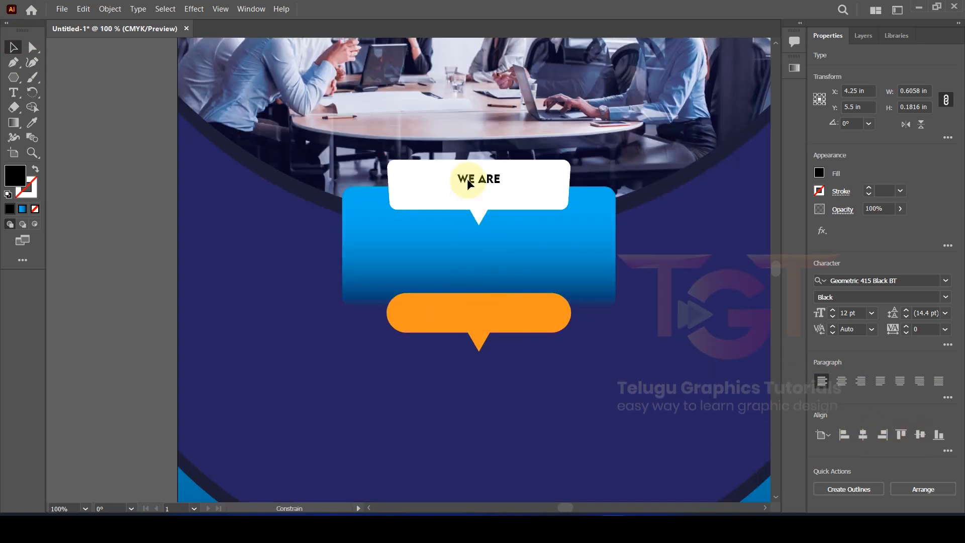
{"action": "scroll", "coordinate": [467, 184], "scroll_direction": "up", "scroll_amount": 2}
{"action": "left_click_drag", "start_coordinate": [534, 173], "coordinate": [629, 142]}
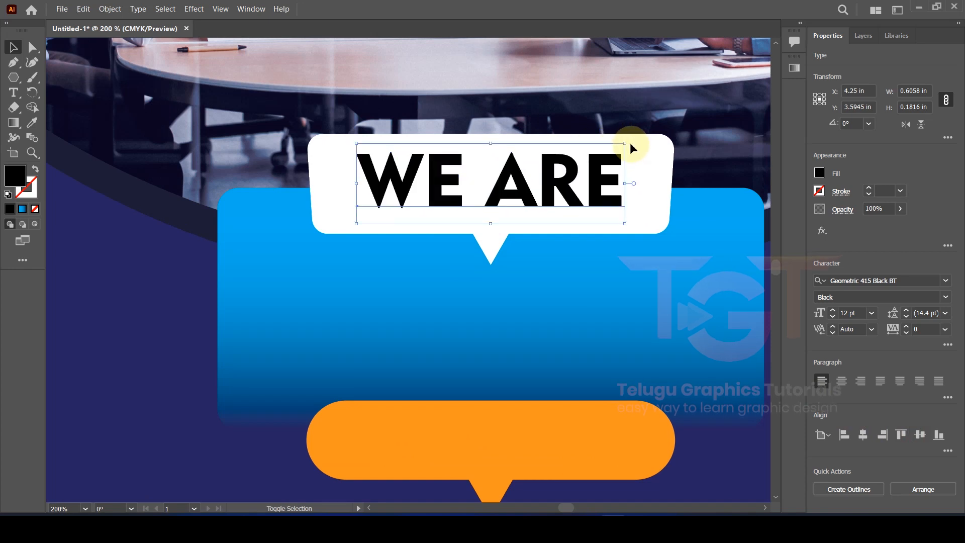
Step: Colour WE ARE navy and copy it into the blue box, retyped as centre-aligned HIRING
{"action": "scroll", "coordinate": [555, 183], "scroll_direction": "down", "scroll_amount": 2}
{"action": "left_click", "coordinate": [819, 173]}
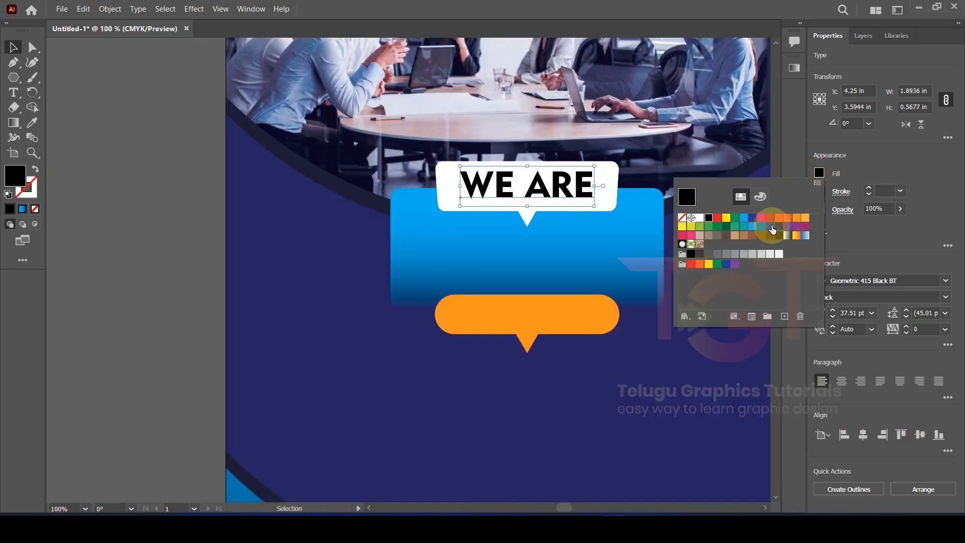
{"action": "left_click", "coordinate": [730, 227]}
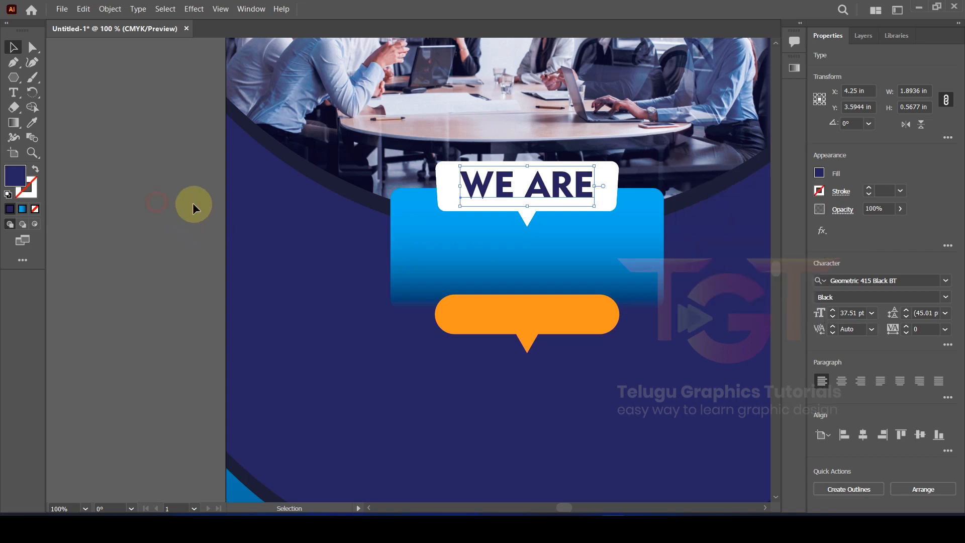
{"action": "scroll", "coordinate": [568, 186], "scroll_direction": "up", "scroll_amount": 1}
{"action": "left_click_drag", "start_coordinate": [565, 185], "coordinate": [562, 280]}
{"action": "double_click", "coordinate": [561, 276]}
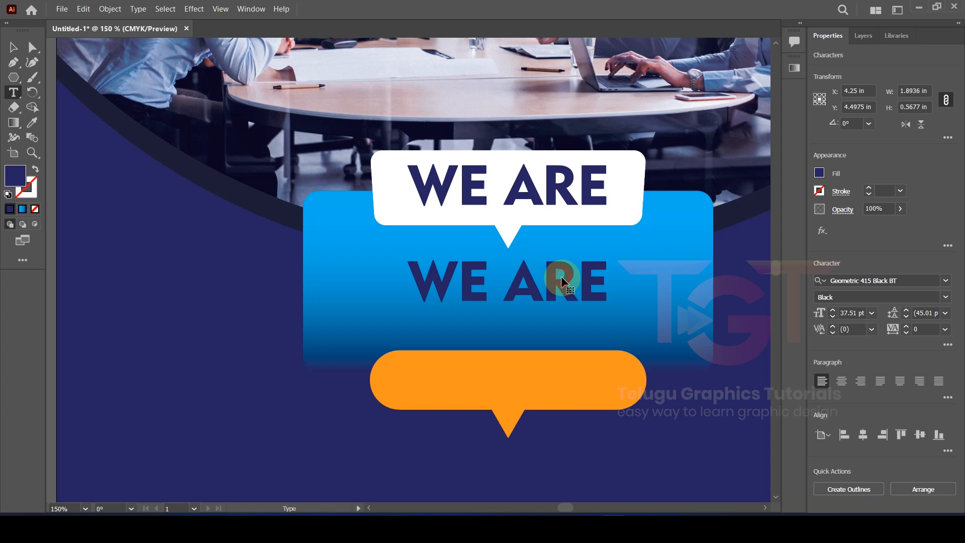
{"action": "key", "text": "ctrl+a"}
{"action": "type", "text": "HIRING"}
{"action": "key", "text": "ctrl+a"}
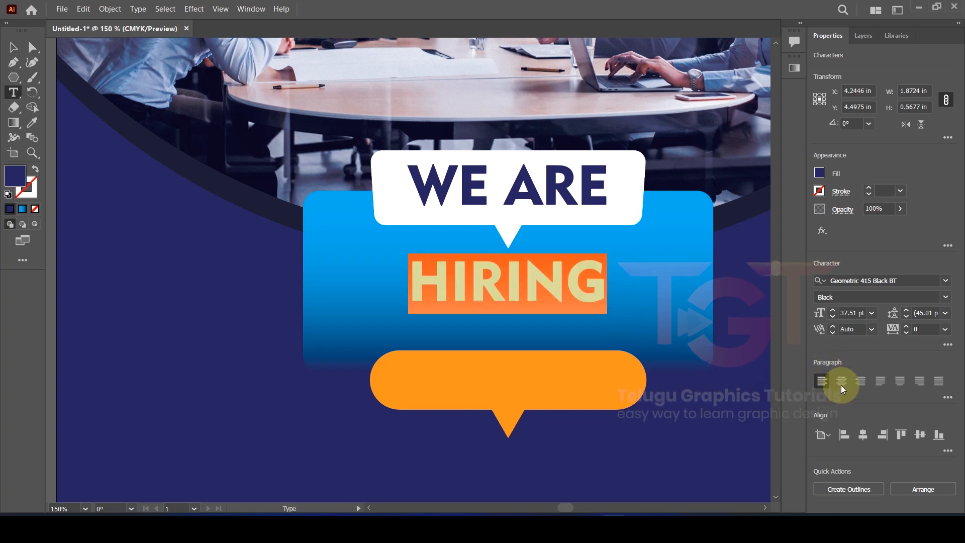
{"action": "left_click", "coordinate": [840, 385]}
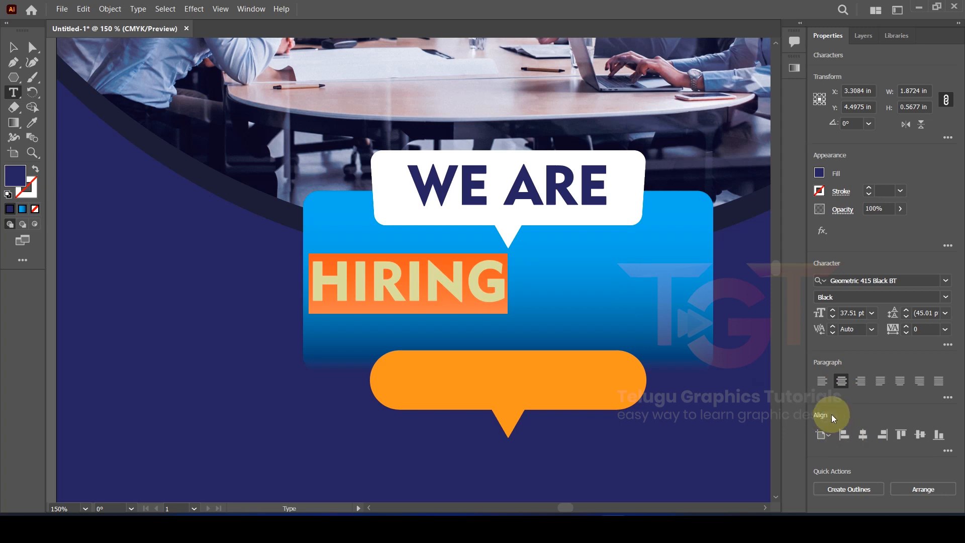
Step: Centre HIRING on the artboard at 52 pt in Impact with wider letter spacing
{"action": "left_click", "coordinate": [14, 48]}
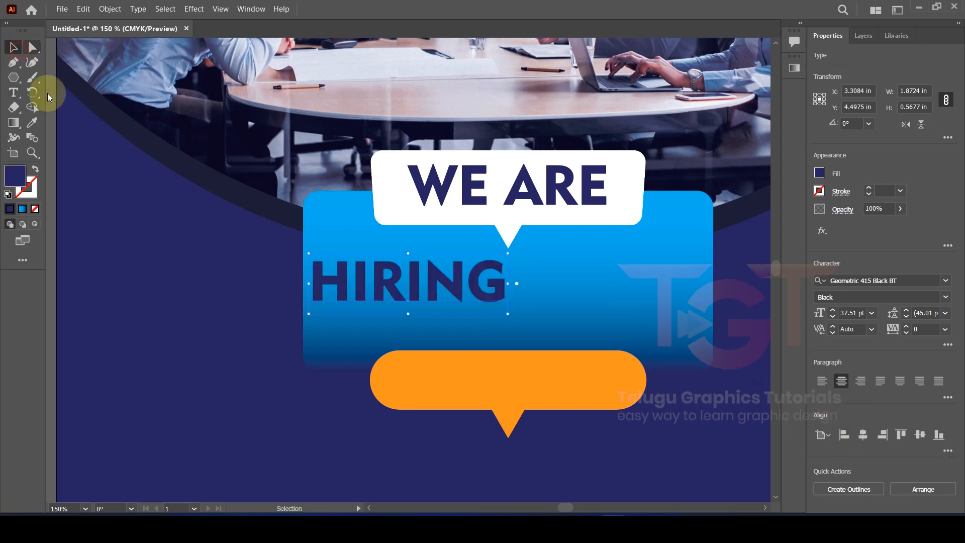
{"action": "left_click", "coordinate": [863, 434]}
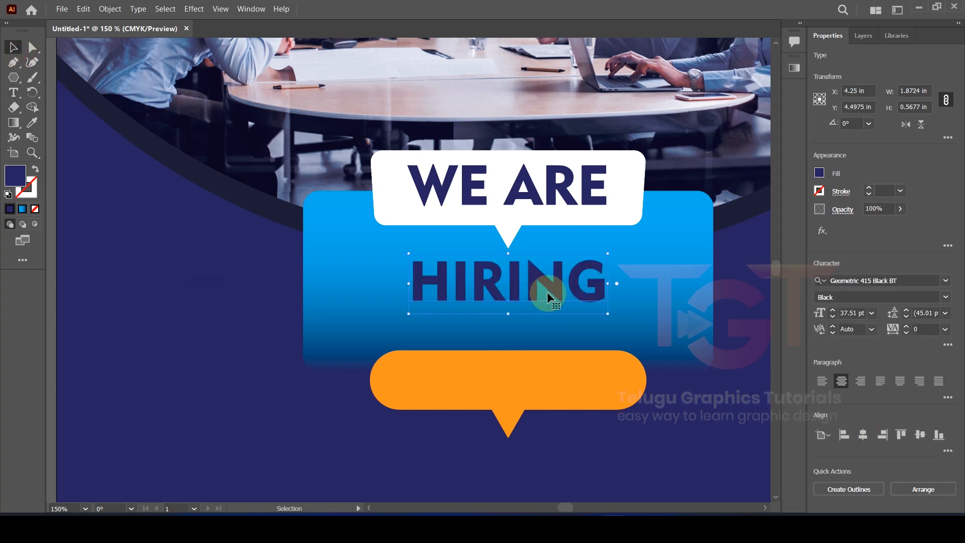
{"action": "left_click", "coordinate": [832, 310]}
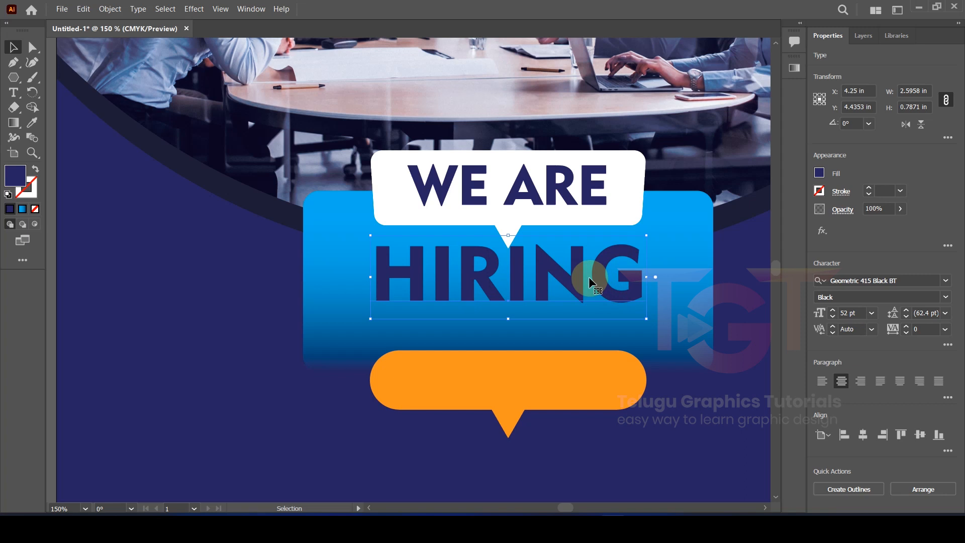
{"action": "double_click", "coordinate": [567, 282]}
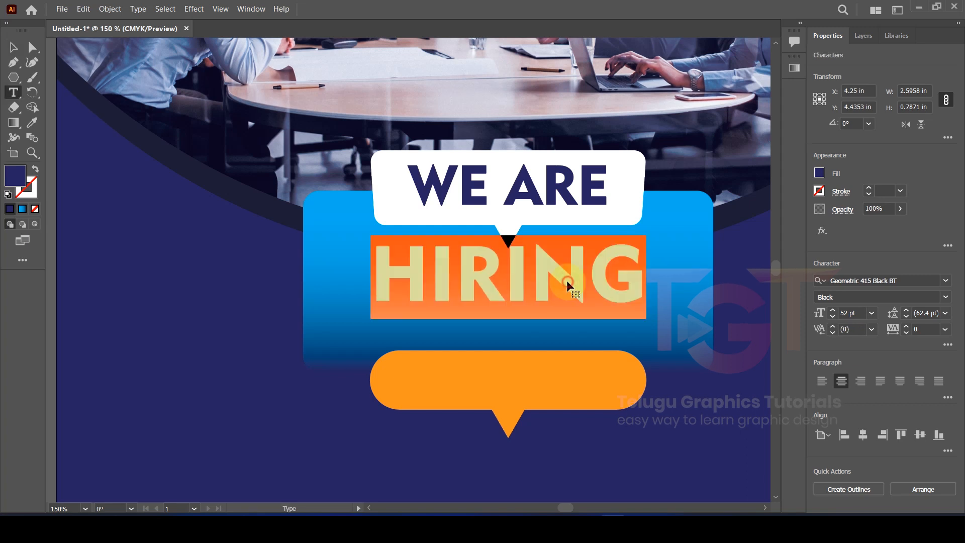
{"action": "left_click", "coordinate": [927, 280]}
{"action": "type", "text": "IMPAC"}
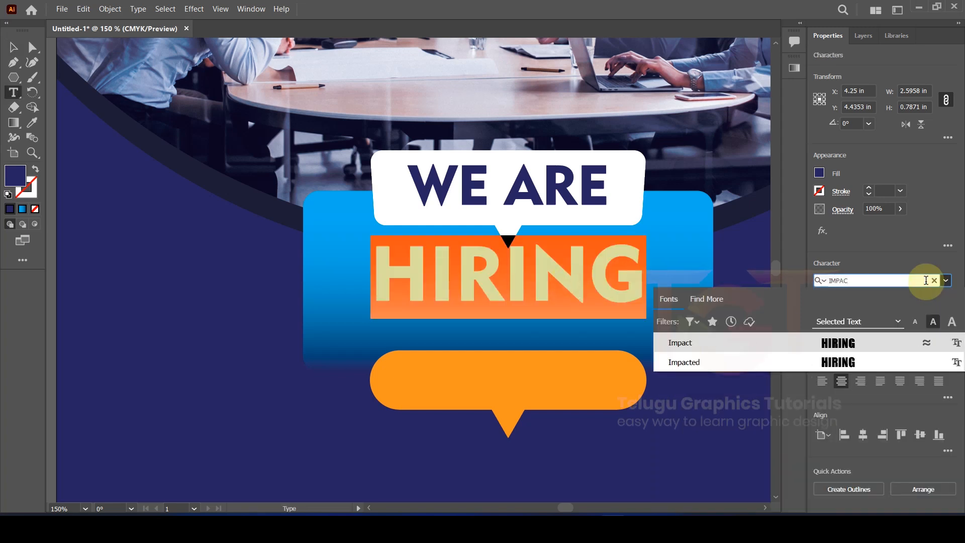
{"action": "left_click", "coordinate": [727, 345]}
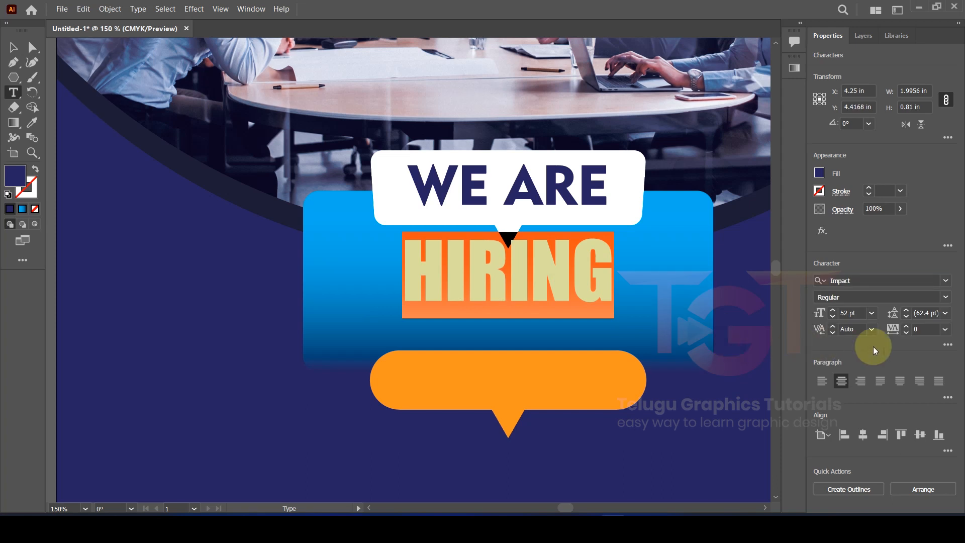
{"action": "left_click", "coordinate": [907, 327]}
{"action": "left_click", "coordinate": [908, 326]}
{"action": "left_click", "coordinate": [908, 327]}
{"action": "left_click", "coordinate": [907, 327]}
{"action": "left_click", "coordinate": [907, 327]}
{"action": "left_click", "coordinate": [908, 327]}
{"action": "left_click", "coordinate": [907, 326]}
{"action": "left_click", "coordinate": [907, 326]}
{"action": "left_click", "coordinate": [908, 327]}
{"action": "left_click", "coordinate": [907, 326]}
{"action": "left_click", "coordinate": [908, 326]}
{"action": "left_click", "coordinate": [14, 48]}
{"action": "left_click", "coordinate": [907, 326]}
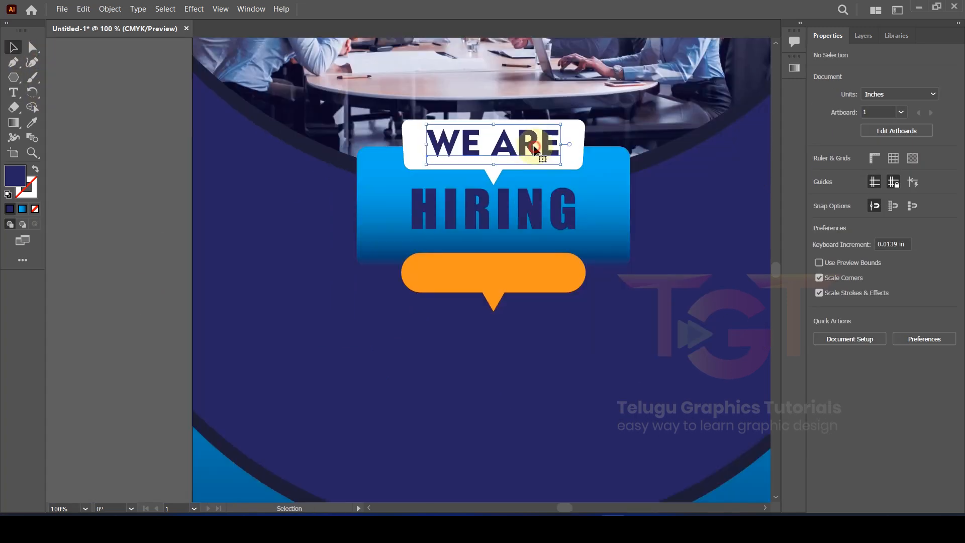
Step: Copy WE ARE onto the orange bubble, retyped as centred JOIN OUR TEAM
{"action": "left_click_drag", "start_coordinate": [534, 147], "coordinate": [526, 274]}
{"action": "double_click", "coordinate": [527, 275]}
{"action": "key", "text": "ctrl+a"}
{"action": "type", "text": "JOIN OUR TEAM"}
{"action": "key", "text": "ctrl+a"}
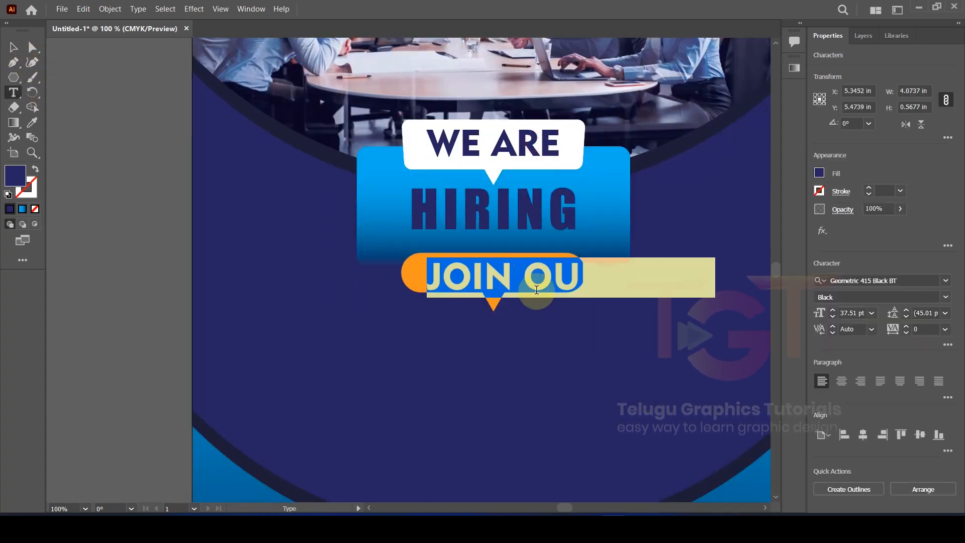
{"action": "left_click", "coordinate": [841, 381]}
{"action": "left_click", "coordinate": [13, 47]}
{"action": "left_click", "coordinate": [861, 436]}
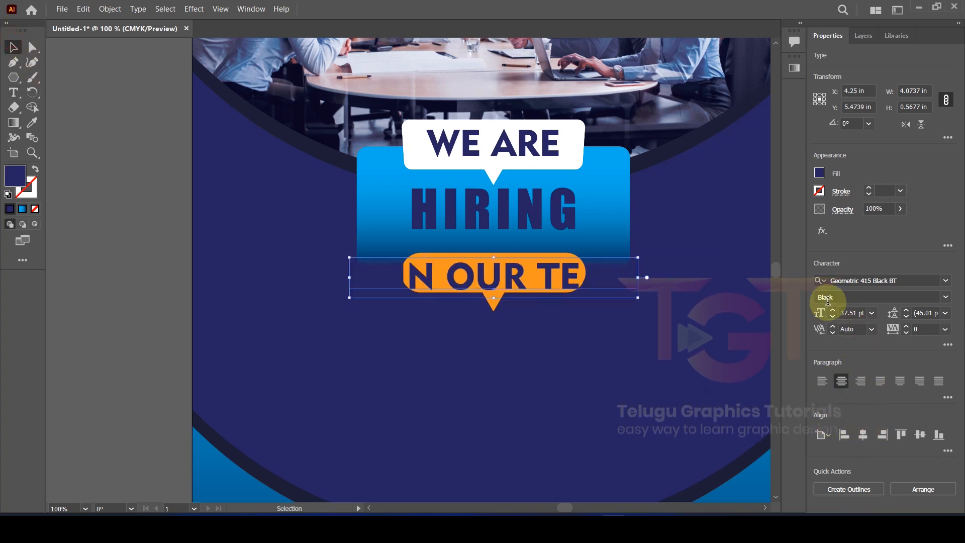
Step: Make JOIN OUR TEAM 20 pt white and nudge it up inside the bubble
{"action": "left_click", "coordinate": [832, 316]}
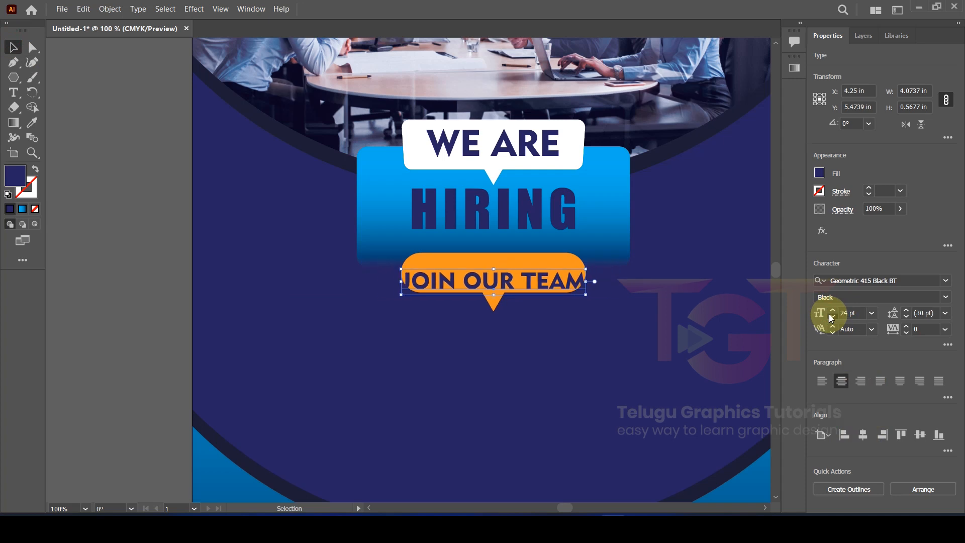
{"action": "left_click", "coordinate": [819, 172]}
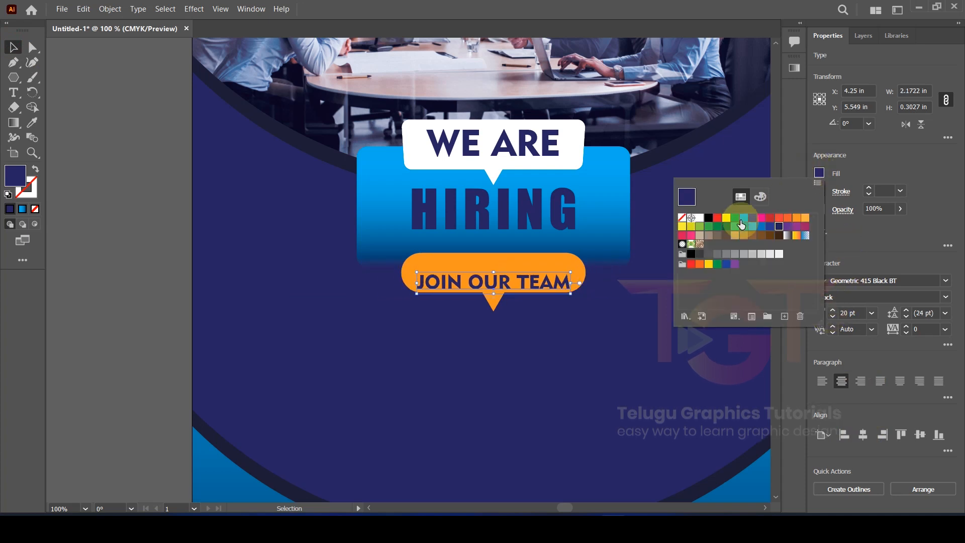
{"action": "left_click", "coordinate": [699, 217]}
{"action": "left_click", "coordinate": [858, 171]}
{"action": "scroll", "coordinate": [518, 241], "scroll_direction": "down", "scroll_amount": 1}
{"action": "left_click_drag", "start_coordinate": [535, 262], "coordinate": [535, 257]}
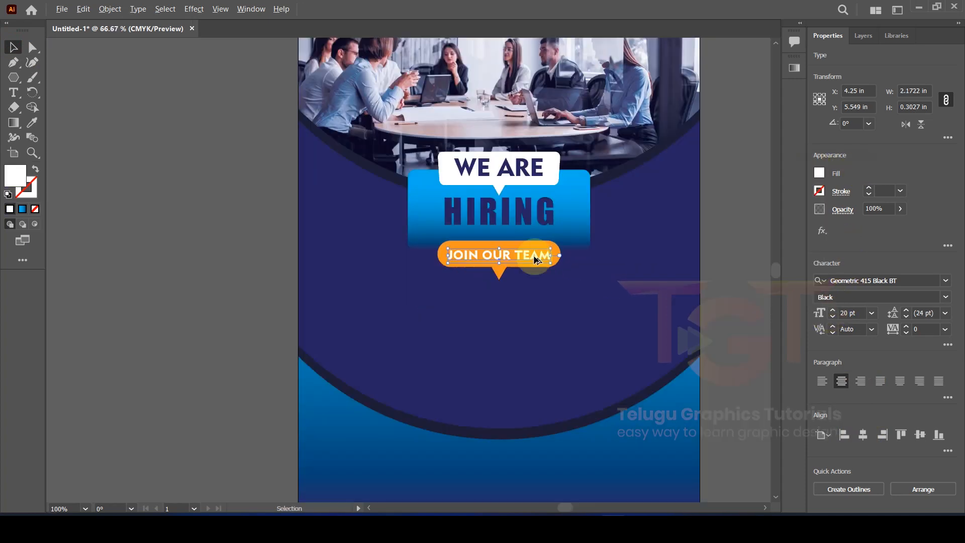
{"action": "scroll", "coordinate": [535, 257], "scroll_direction": "up", "scroll_amount": 3}
Step: Add an exclamation mark so the heading reads HIRING!
{"action": "left_click", "coordinate": [262, 297]}
{"action": "left_click", "coordinate": [144, 301]}
{"action": "double_click", "coordinate": [550, 313]}
{"action": "type", "text": "!"}
{"action": "key", "text": "Escape"}
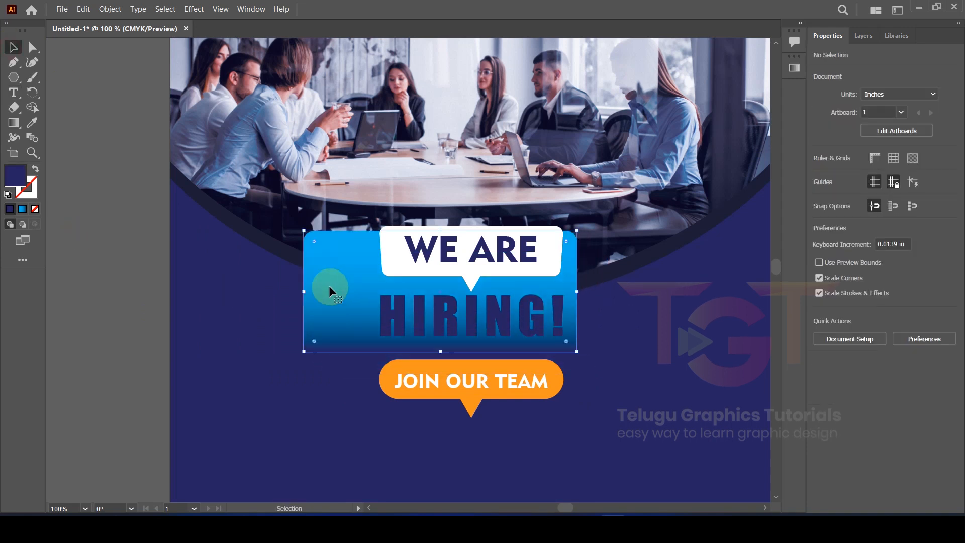
Step: Duplicate the blue gradient rectangle as an outline with no fill and a 1 pt white stroke
{"action": "left_click", "coordinate": [354, 301]}
{"action": "left_click_drag", "start_coordinate": [353, 302], "coordinate": [379, 316]}
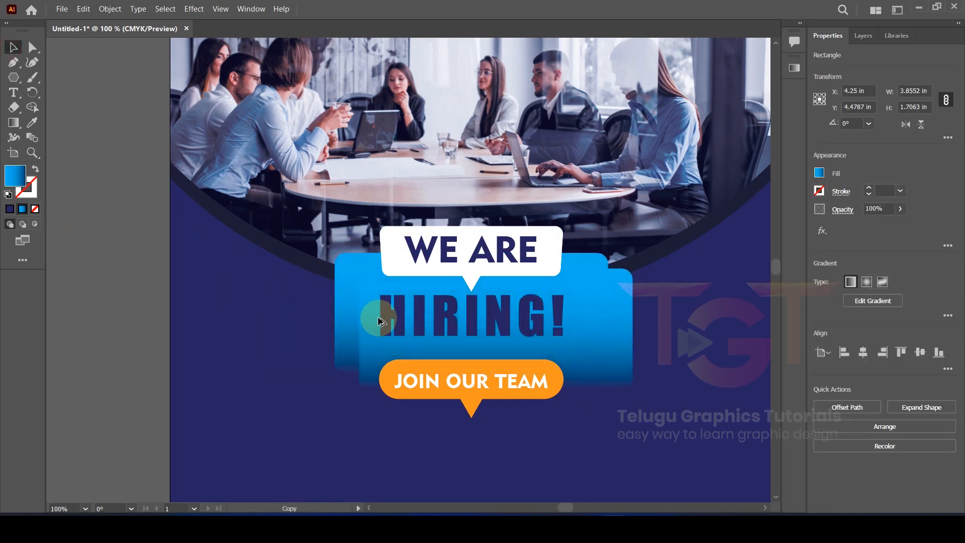
{"action": "left_click", "coordinate": [820, 174]}
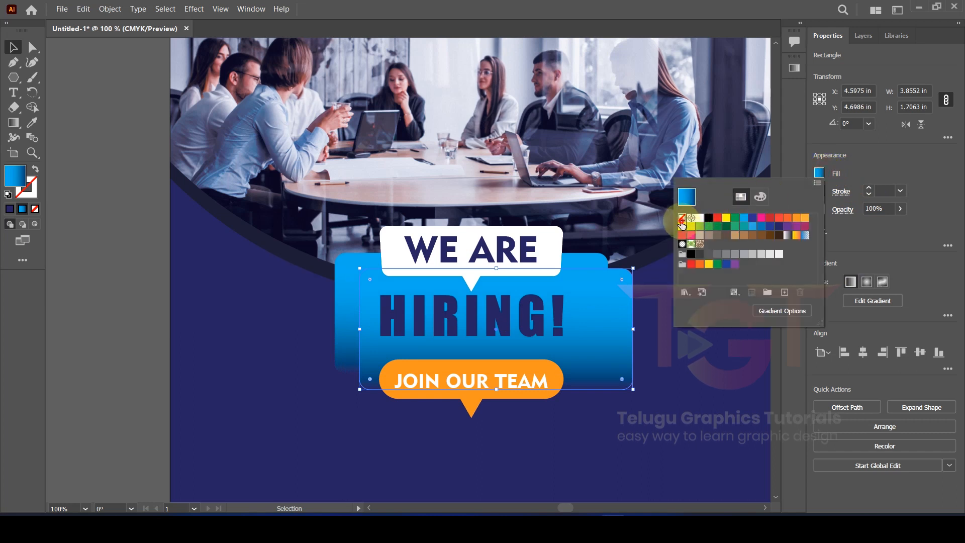
{"action": "left_click", "coordinate": [688, 197]}
{"action": "left_click", "coordinate": [897, 154]}
{"action": "left_click", "coordinate": [869, 189]}
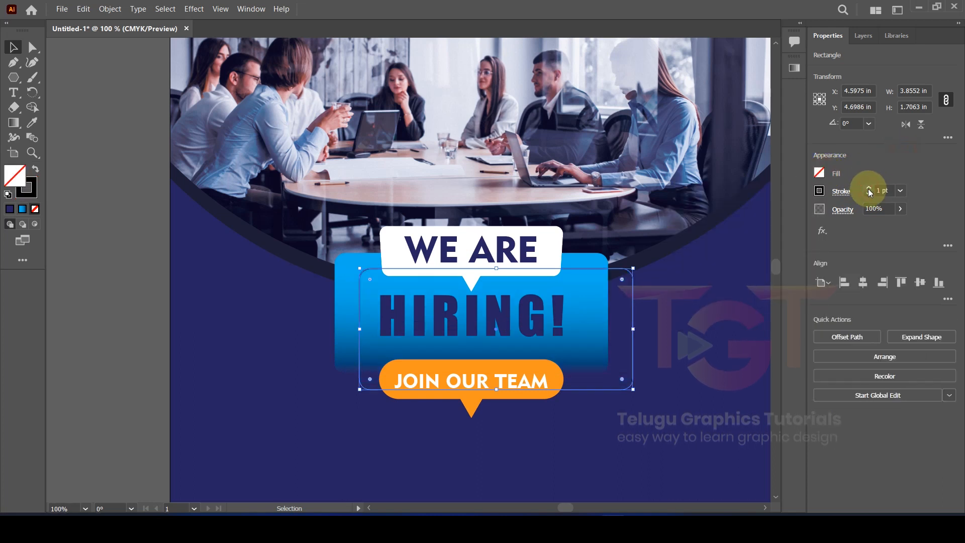
{"action": "left_click", "coordinate": [819, 190]}
{"action": "left_click", "coordinate": [699, 235]}
{"action": "left_click", "coordinate": [887, 170]}
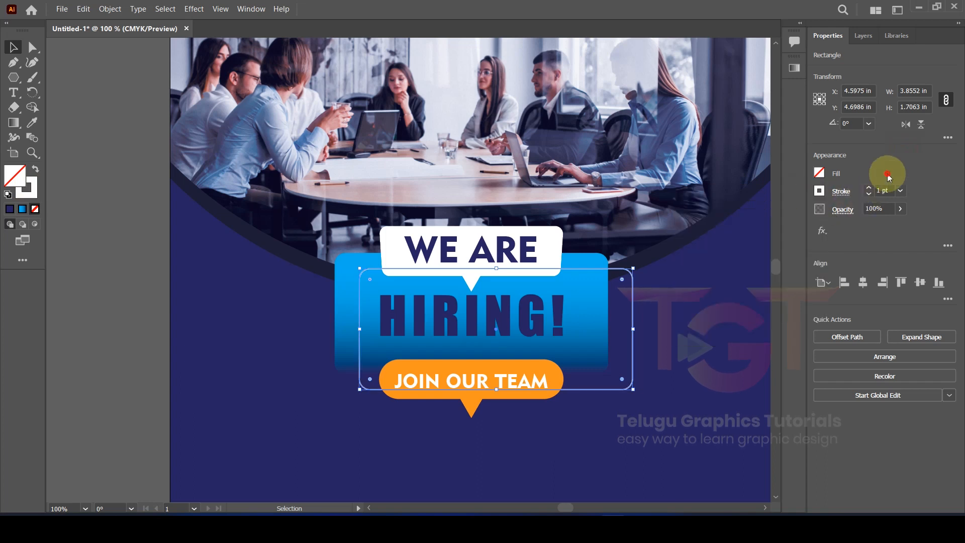
Step: Shift the white outline frame down-left and copy JOIN OUR TEAM to the lower left
{"action": "left_click", "coordinate": [129, 297]}
{"action": "scroll", "coordinate": [327, 322], "scroll_direction": "up", "scroll_amount": 2}
{"action": "left_click_drag", "start_coordinate": [417, 396], "coordinate": [399, 390]}
{"action": "key", "text": "ctrl+z"}
{"action": "left_click_drag", "start_coordinate": [402, 457], "coordinate": [373, 468]}
{"action": "scroll", "coordinate": [375, 465], "scroll_direction": "down", "scroll_amount": 1}
{"action": "scroll", "coordinate": [359, 446], "scroll_direction": "down", "scroll_amount": 2}
{"action": "left_click", "coordinate": [122, 351]}
{"action": "left_click_drag", "start_coordinate": [135, 352], "coordinate": [163, 161]}
{"action": "left_click_drag", "start_coordinate": [494, 257], "coordinate": [402, 308]}
Step: Retype the copied text as two-line Position Available in Poppins Bold, left-aligned
{"action": "double_click", "coordinate": [402, 308]}
{"action": "key", "text": "ctrl+a"}
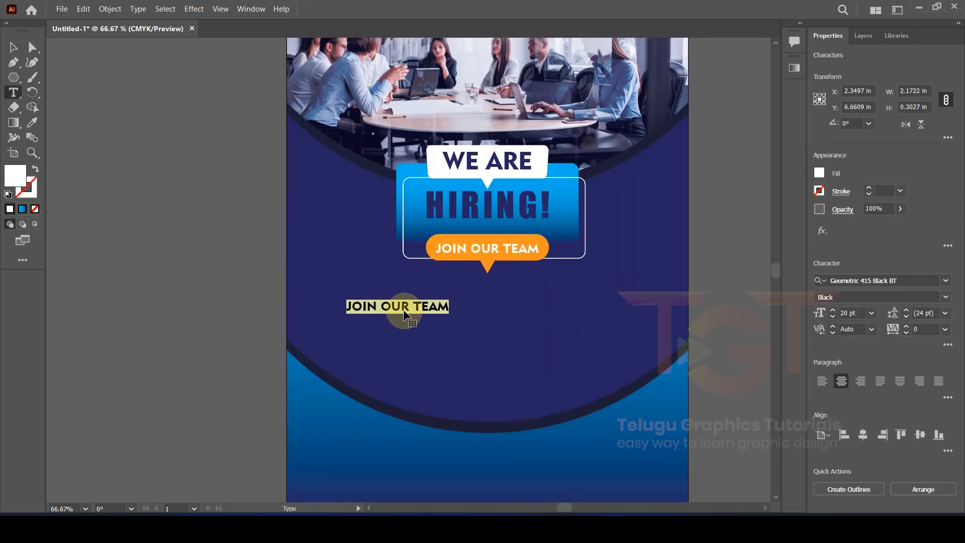
{"action": "type", "text": "Position"}
{"action": "key", "text": "Return"}
{"action": "type", "text": "Available"}
{"action": "key", "text": "ctrl+a"}
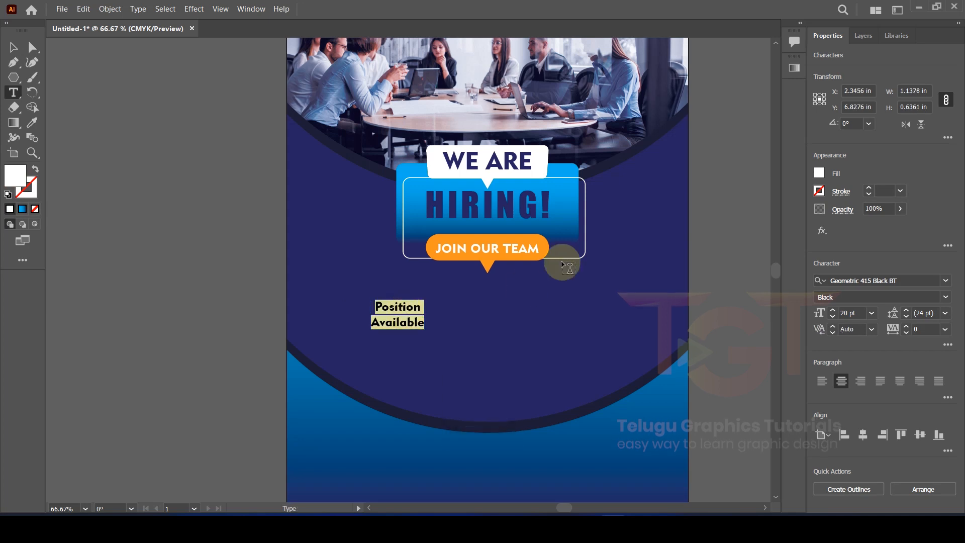
{"action": "left_click", "coordinate": [927, 278]}
{"action": "type", "text": "popp"}
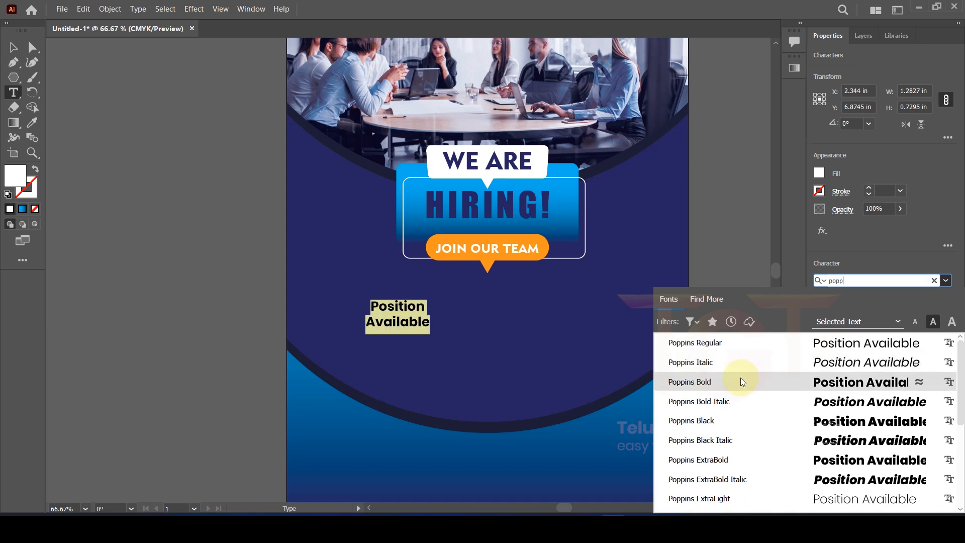
{"action": "left_click", "coordinate": [740, 381]}
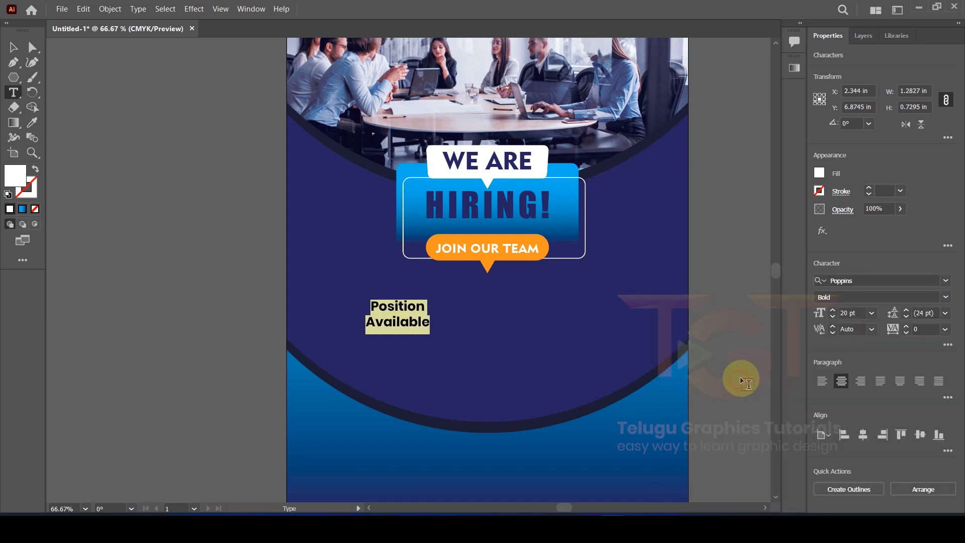
{"action": "left_click", "coordinate": [821, 381]}
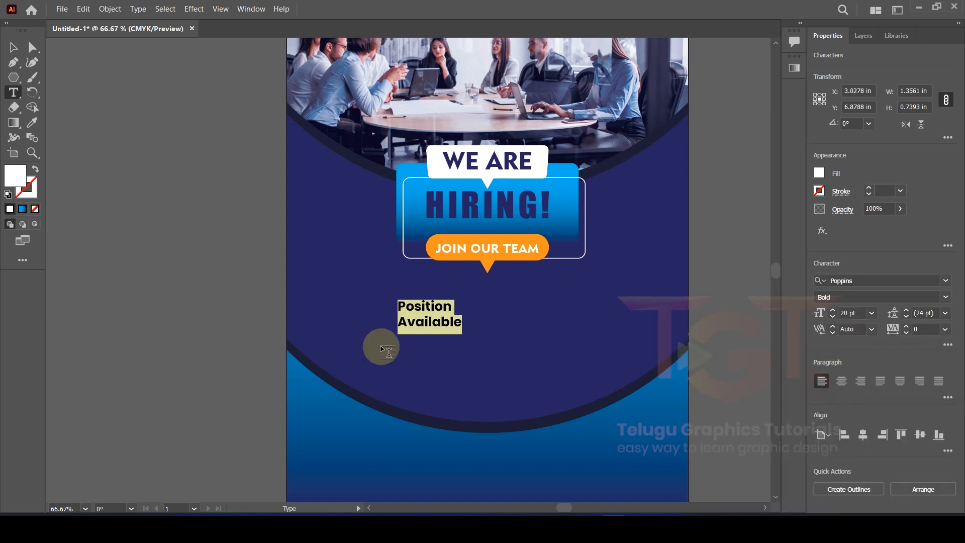
Step: Set the heading to 15 pt and place a copy to its right
{"action": "left_click", "coordinate": [13, 47]}
{"action": "double_click", "coordinate": [344, 315]}
{"action": "mouse_move", "coordinate": [400, 305]}
{"action": "left_mouse_down"}
{"action": "mouse_move", "coordinate": [345, 294]}
{"action": "mouse_move", "coordinate": [410, 297]}
{"action": "left_mouse_up"}
{"action": "key", "text": "ctrl+a"}
{"action": "left_click", "coordinate": [832, 316]}
{"action": "left_click", "coordinate": [14, 47]}
{"action": "left_click_drag", "start_coordinate": [411, 297], "coordinate": [549, 299]}
Step: Retype the right-hand copy as General Requirements on two lines
{"action": "double_click", "coordinate": [549, 302]}
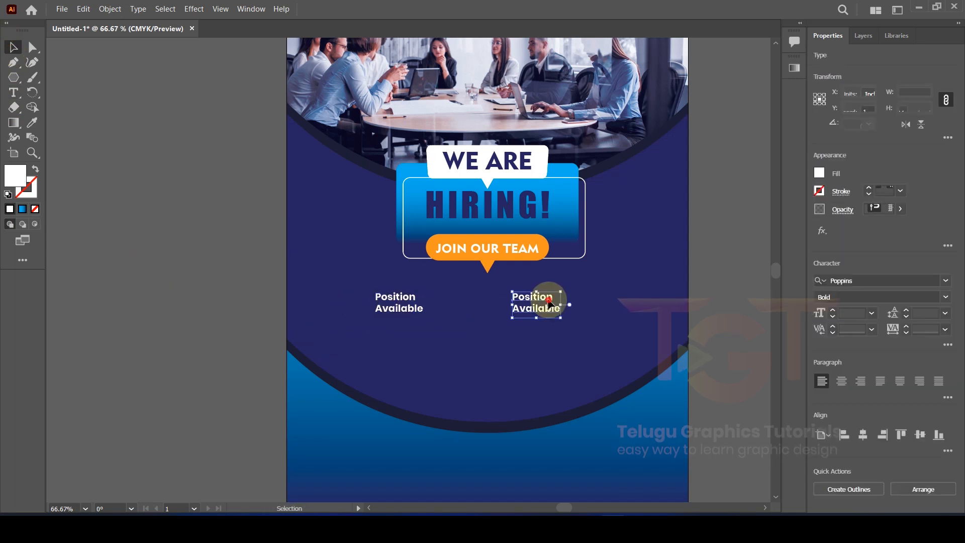
{"action": "double_click", "coordinate": [549, 302]}
{"action": "type", "text": "Ge"}
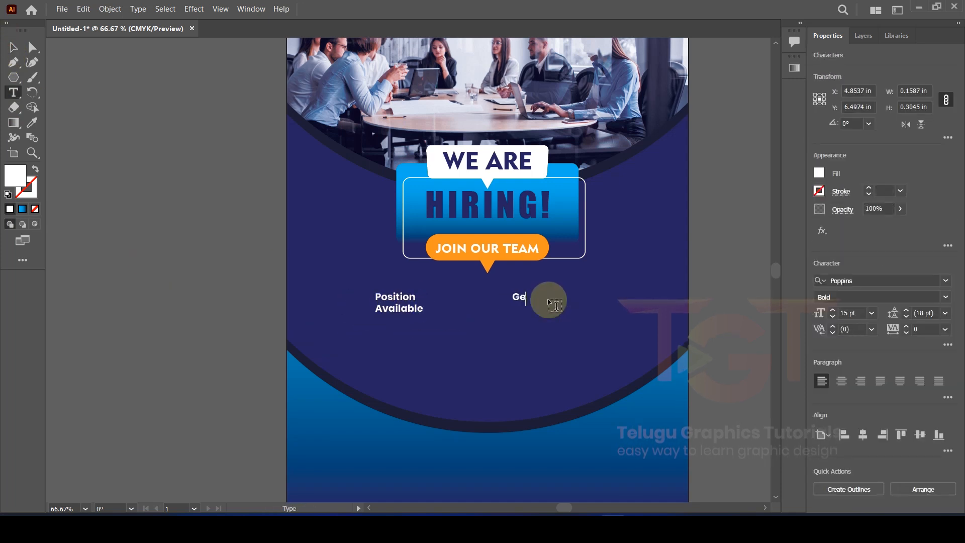
{"action": "type", "text": "neral"}
{"action": "key", "text": "Return"}
{"action": "type", "text": "Requirements"}
{"action": "left_click", "coordinate": [14, 47]}
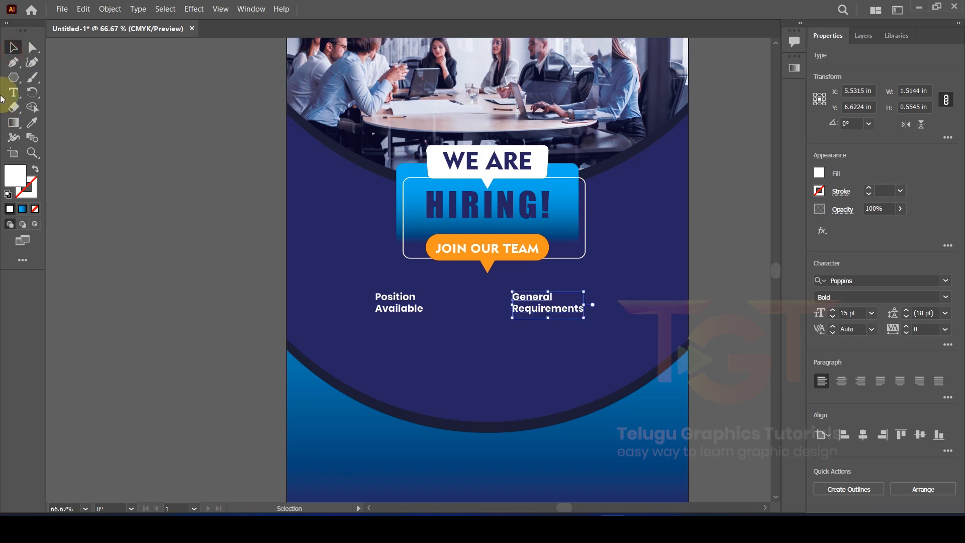
{"action": "left_click", "coordinate": [14, 77]}
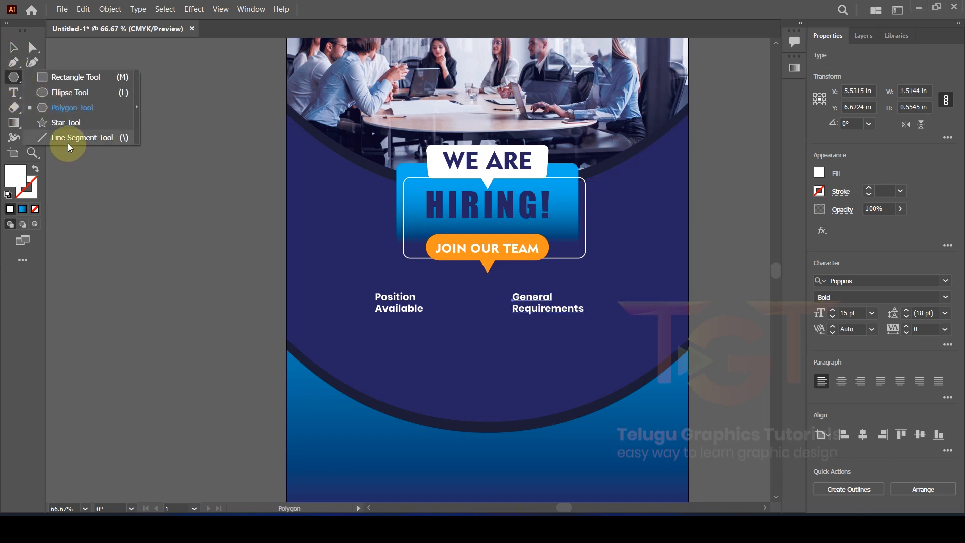
Step: Draw a vertical line with a white 1 pt stroke, centred horizontally on the artboard
{"action": "left_click", "coordinate": [82, 138]}
{"action": "left_click_drag", "start_coordinate": [327, 219], "coordinate": [327, 322]}
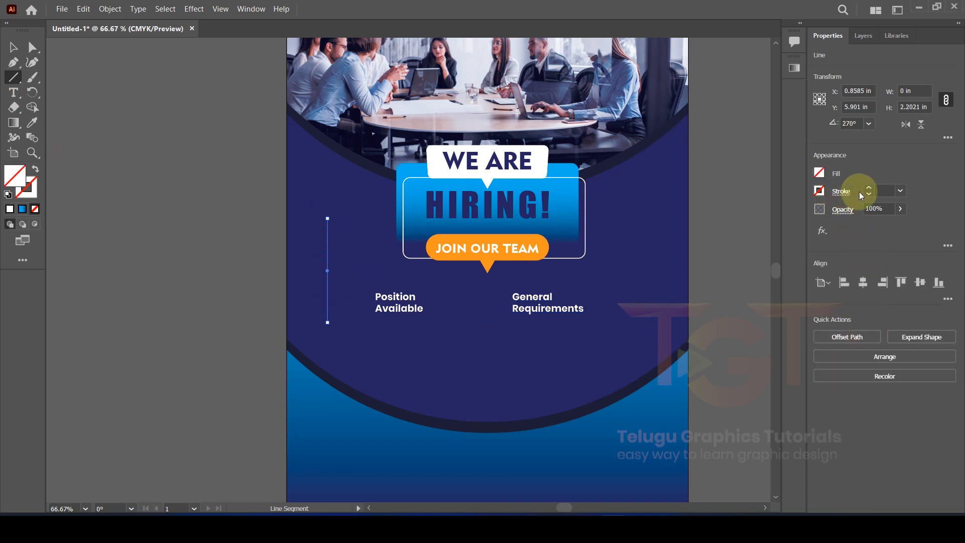
{"action": "left_click", "coordinate": [868, 188]}
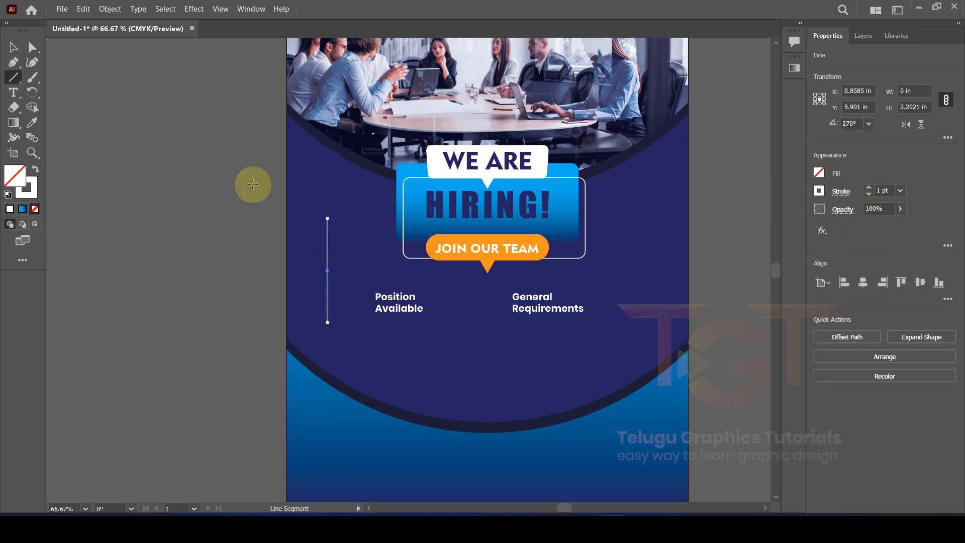
{"action": "left_click", "coordinate": [15, 50]}
{"action": "left_click", "coordinate": [869, 283]}
Step: Move and lengthen the divider between the two headings, nudging Position Available into place
{"action": "key", "text": "a"}
{"action": "scroll", "coordinate": [420, 267], "scroll_direction": "up", "scroll_amount": 2}
{"action": "left_click_drag", "start_coordinate": [565, 287], "coordinate": [569, 451]}
{"action": "left_click_drag", "start_coordinate": [619, 430], "coordinate": [528, 210]}
{"action": "left_click_drag", "start_coordinate": [475, 335], "coordinate": [475, 350]}
Step: Shift General Requirements right and Alt-drag a copy of Position Available straight down
{"action": "left_click", "coordinate": [14, 47]}
{"action": "scroll", "coordinate": [374, 173], "scroll_direction": "down", "scroll_amount": 1}
{"action": "left_click_drag", "start_coordinate": [312, 143], "coordinate": [317, 148]}
{"action": "left_click_drag", "start_coordinate": [499, 132], "coordinate": [530, 132]}
{"action": "left_click", "coordinate": [402, 176]}
{"action": "left_click", "coordinate": [311, 138]}
{"action": "left_click_drag", "start_coordinate": [311, 137], "coordinate": [309, 184]}
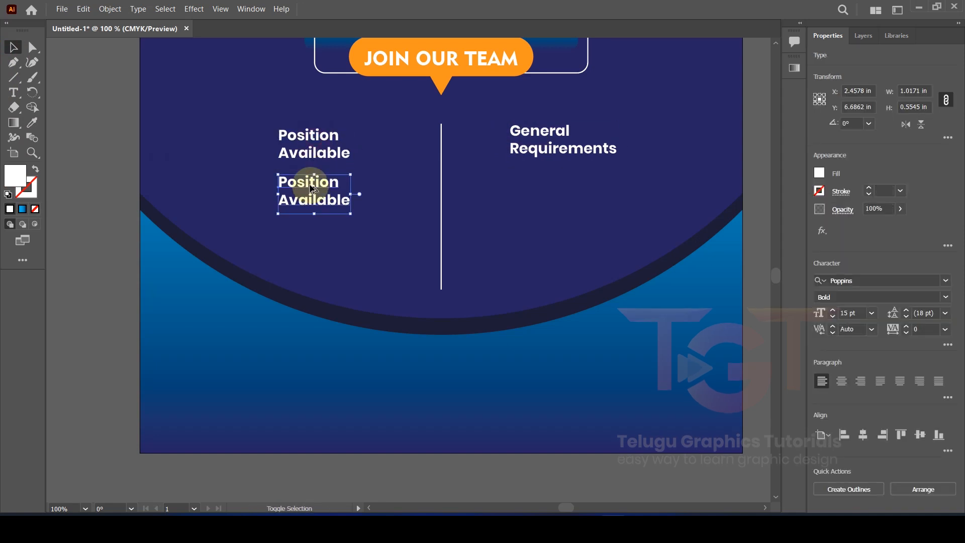
Step: Turn the duplicated heading into Regular 10 pt placeholder text placed under Position Available
{"action": "double_click", "coordinate": [311, 187]}
{"action": "key", "text": "ctrl+a"}
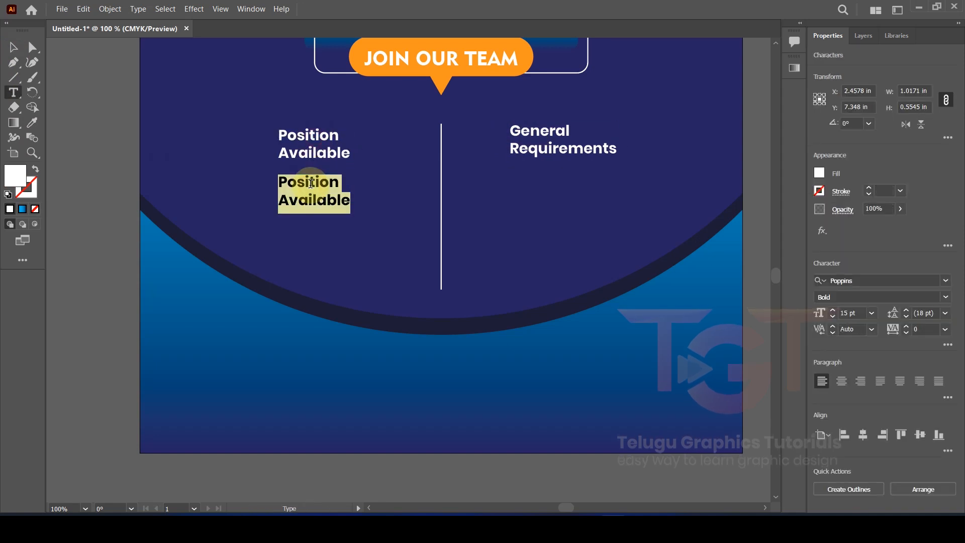
{"action": "type", "text": "Place your text here"}
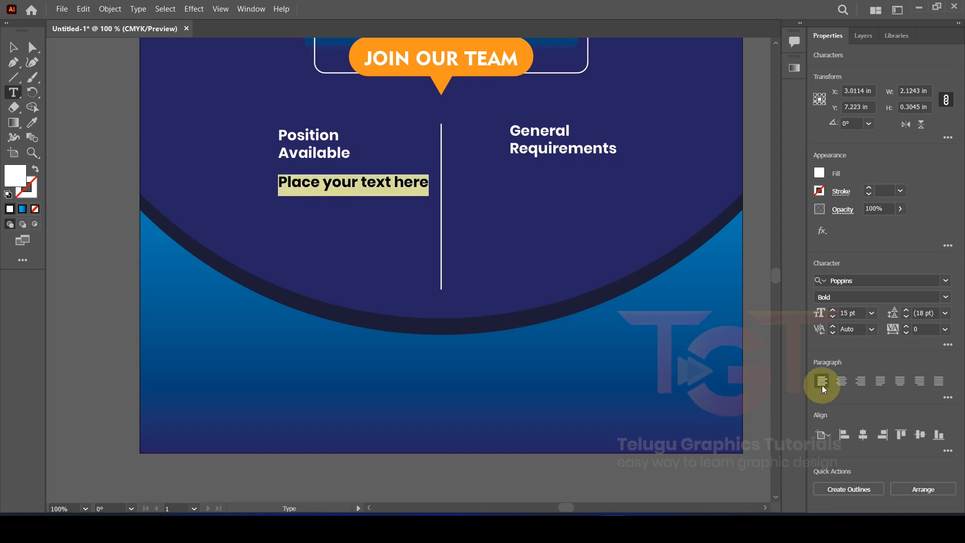
{"action": "left_click", "coordinate": [947, 301]}
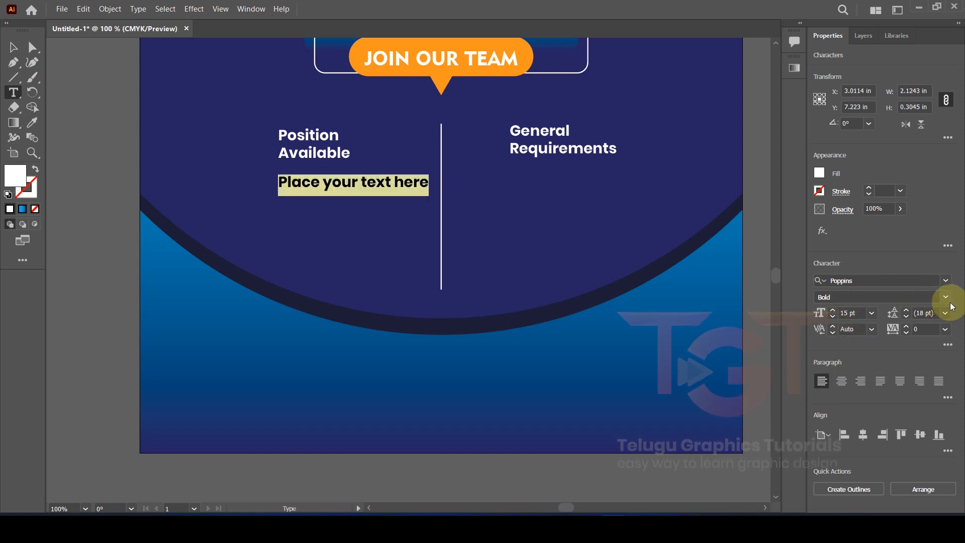
{"action": "left_click", "coordinate": [890, 305]}
{"action": "left_click", "coordinate": [832, 317]}
{"action": "left_click", "coordinate": [833, 317]}
{"action": "left_click", "coordinate": [832, 317]}
{"action": "left_click", "coordinate": [833, 317]}
{"action": "left_click", "coordinate": [833, 317]}
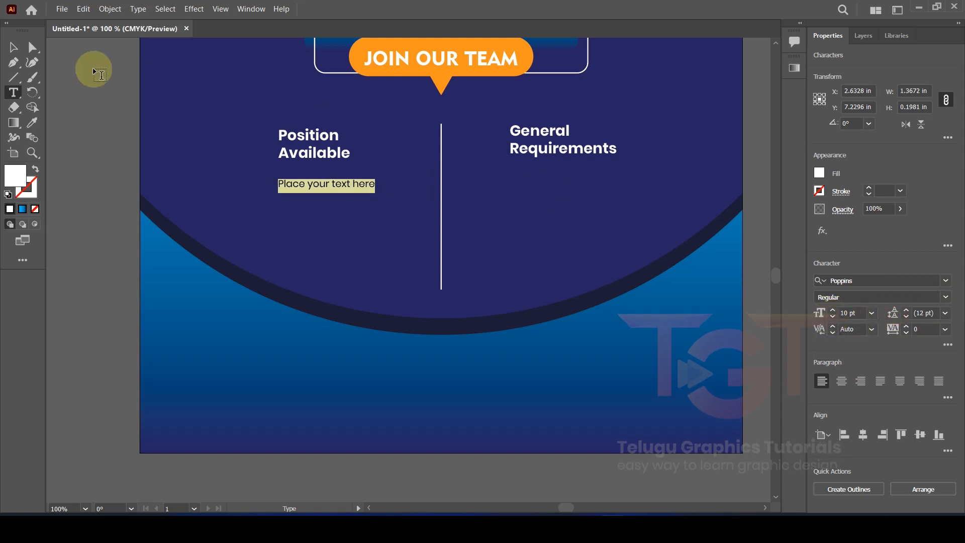
{"action": "left_click", "coordinate": [13, 48]}
{"action": "left_click", "coordinate": [85, 199]}
{"action": "scroll", "coordinate": [262, 179], "scroll_direction": "up", "scroll_amount": 2}
{"action": "left_click_drag", "start_coordinate": [316, 197], "coordinate": [316, 172]}
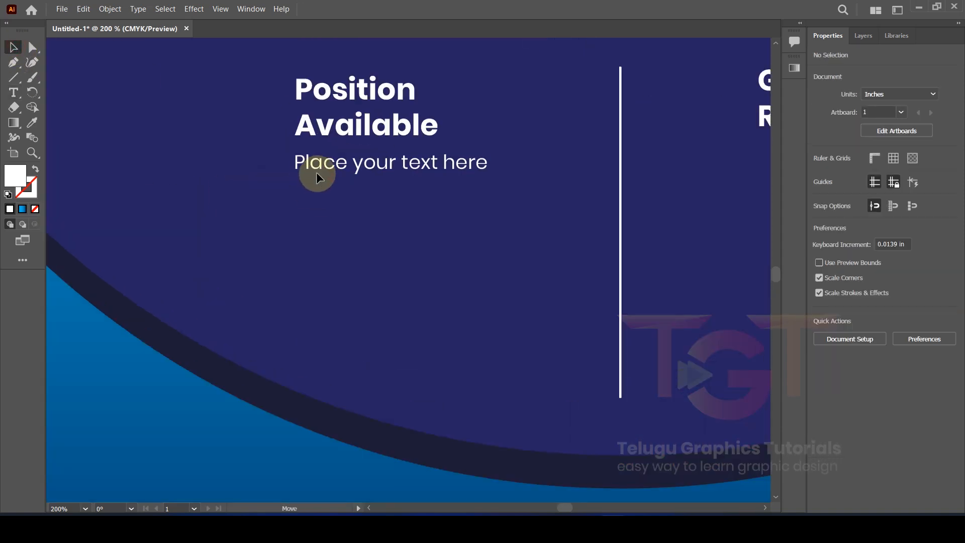
{"action": "scroll", "coordinate": [316, 172], "scroll_direction": "down", "scroll_amount": 2}
{"action": "scroll", "coordinate": [302, 172], "scroll_direction": "up", "scroll_amount": 2}
Step: Make a small orange three-sided triangle bullet beside the placeholder text
{"action": "left_click", "coordinate": [16, 79]}
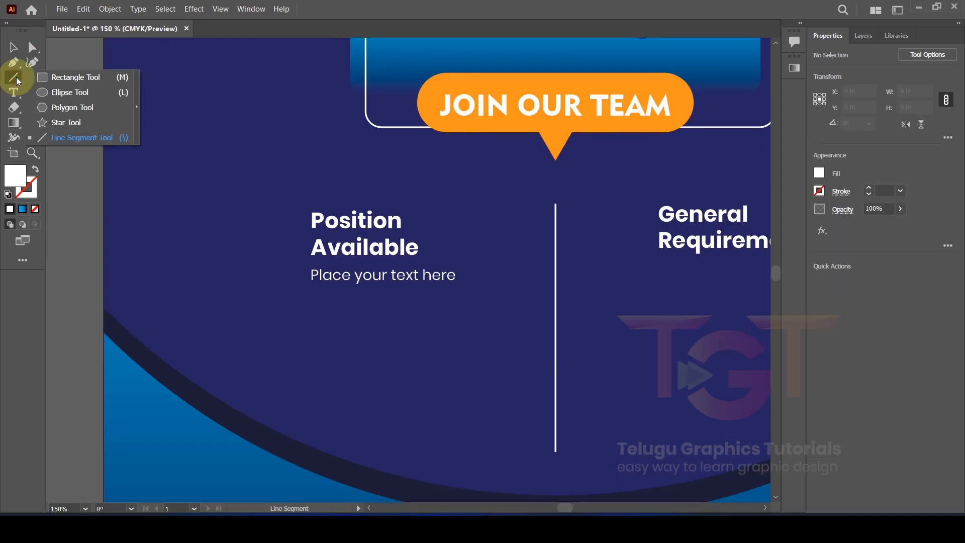
{"action": "left_click", "coordinate": [68, 107]}
{"action": "left_click", "coordinate": [183, 145]}
{"action": "left_click", "coordinate": [435, 289]}
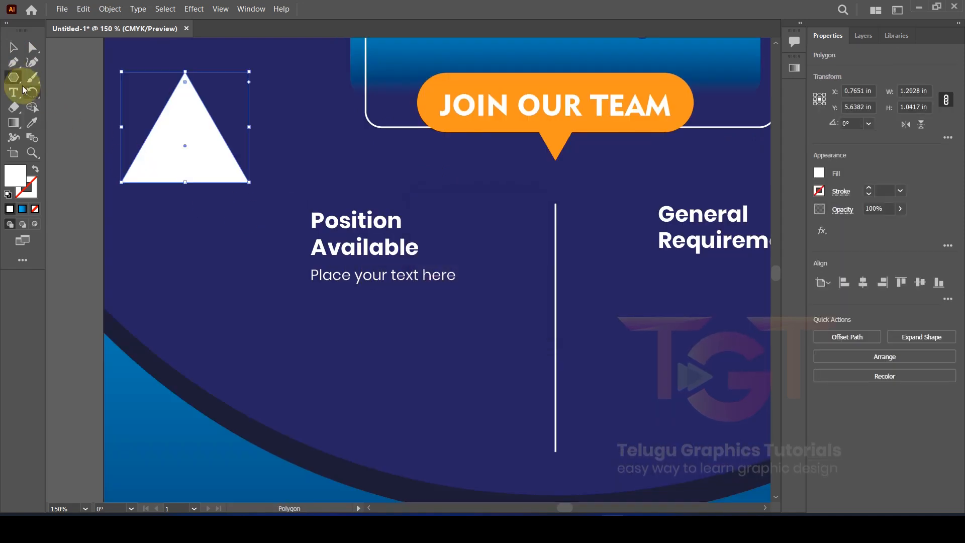
{"action": "left_click", "coordinate": [32, 122]}
{"action": "left_click", "coordinate": [426, 97]}
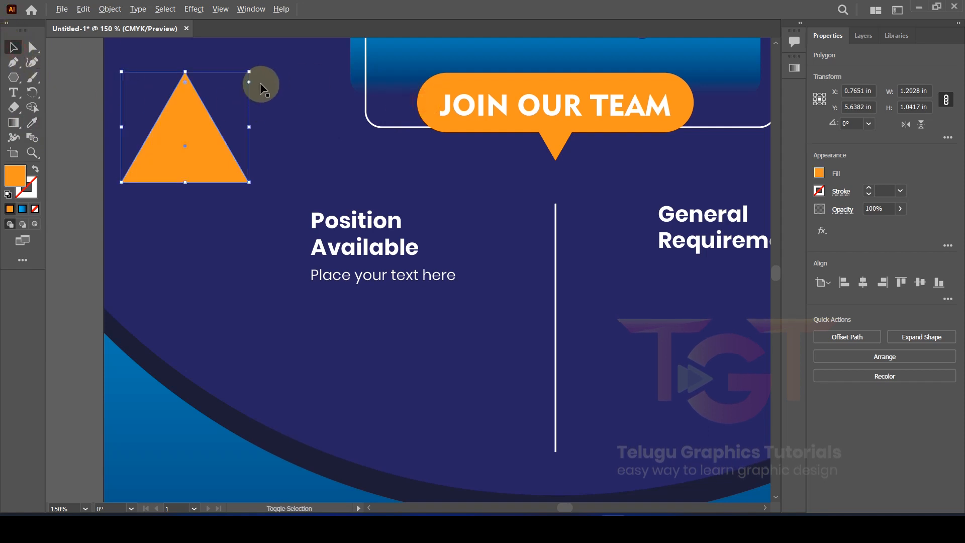
{"action": "left_click_drag", "start_coordinate": [250, 75], "coordinate": [95, 191]}
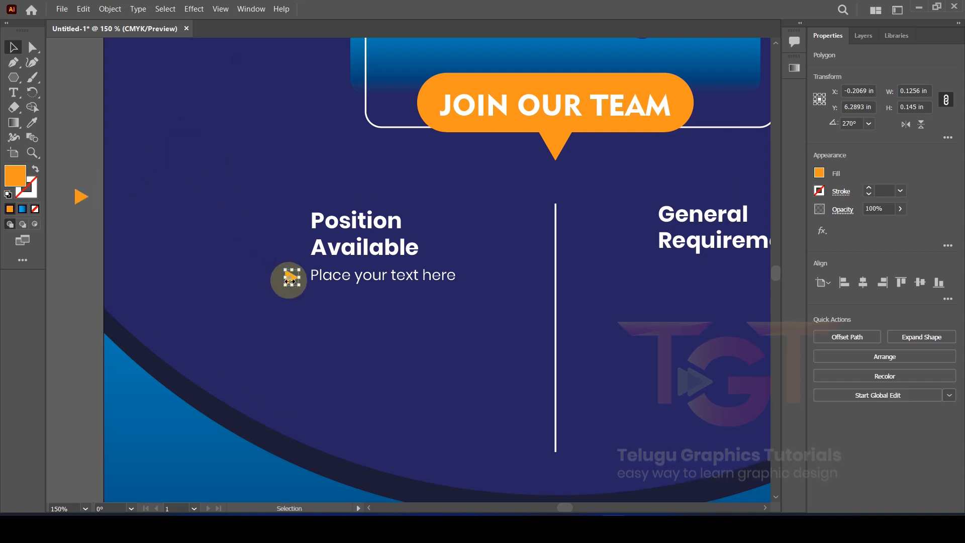
{"action": "scroll", "coordinate": [290, 279], "scroll_direction": "up", "scroll_amount": 5}
{"action": "left_click_drag", "start_coordinate": [307, 266], "coordinate": [308, 267]}
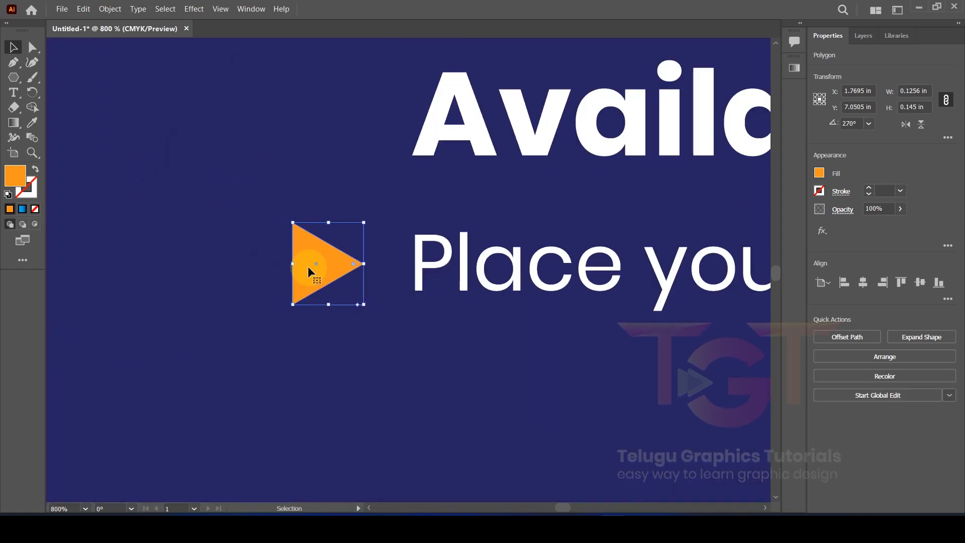
{"action": "left_click_drag", "start_coordinate": [363, 222], "coordinate": [343, 246]}
{"action": "left_click_drag", "start_coordinate": [320, 271], "coordinate": [321, 261]}
Step: Group the triangle bullet with its placeholder text
{"action": "left_click", "coordinate": [421, 273], "text": "shift"}
{"action": "left_click_drag", "start_coordinate": [421, 272], "coordinate": [517, 236]}
{"action": "right_click", "coordinate": [519, 234]}
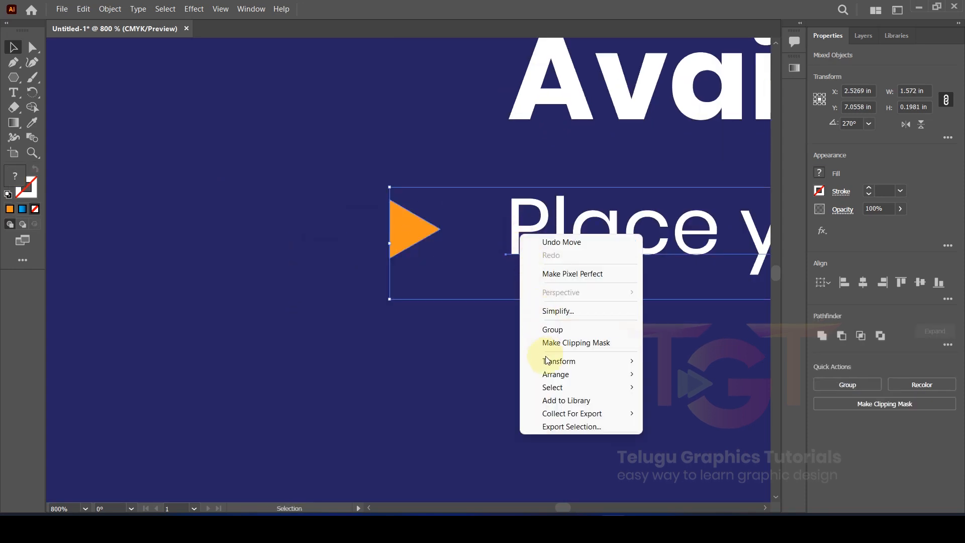
{"action": "left_click", "coordinate": [547, 326]}
Step: Copy the bullet line into four lines and distribute their vertical spacing evenly
{"action": "left_click", "coordinate": [246, 282]}
{"action": "scroll", "coordinate": [243, 280], "scroll_direction": "down", "scroll_amount": 4}
{"action": "left_click_drag", "start_coordinate": [401, 272], "coordinate": [398, 359]}
{"action": "left_click", "coordinate": [402, 333], "text": "shift"}
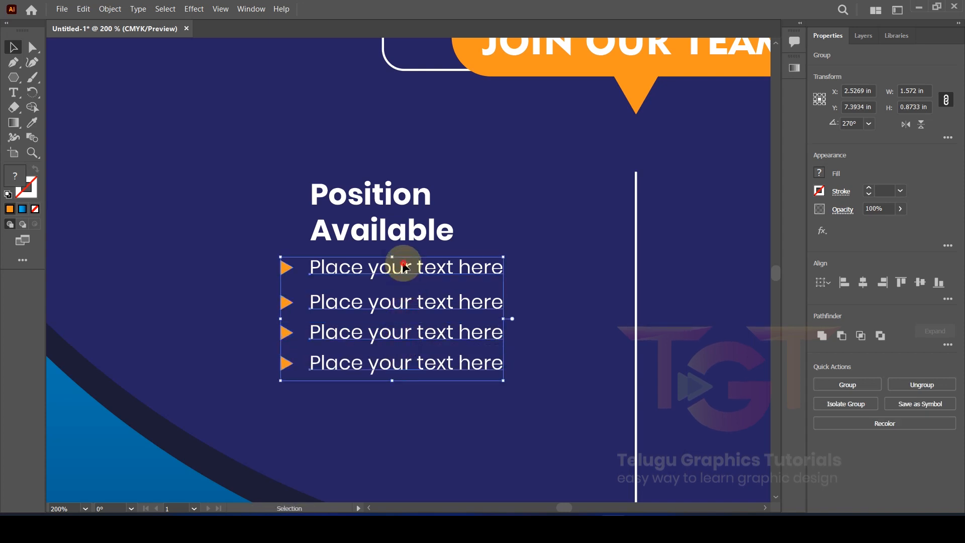
{"action": "left_click_drag", "start_coordinate": [405, 267], "coordinate": [405, 278]}
{"action": "left_click", "coordinate": [951, 300]}
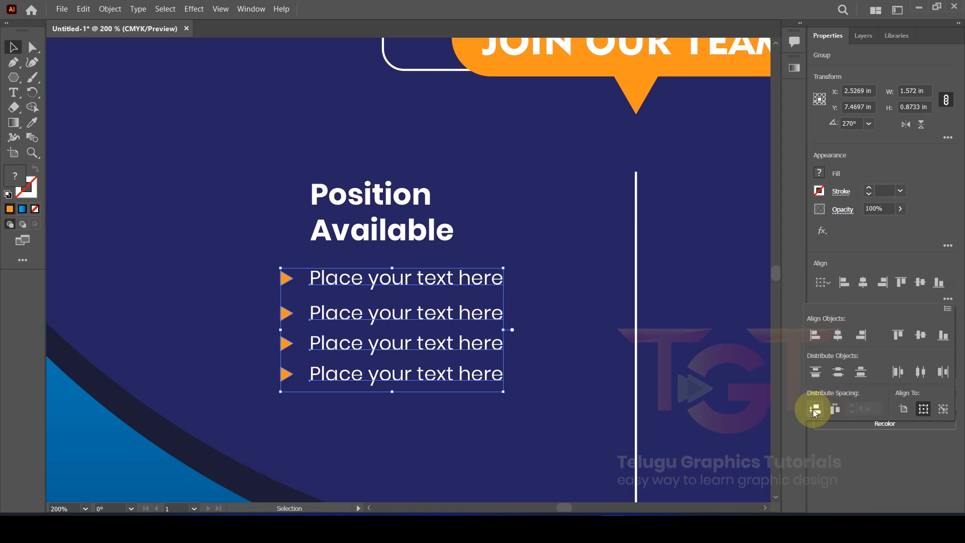
{"action": "left_click", "coordinate": [814, 409]}
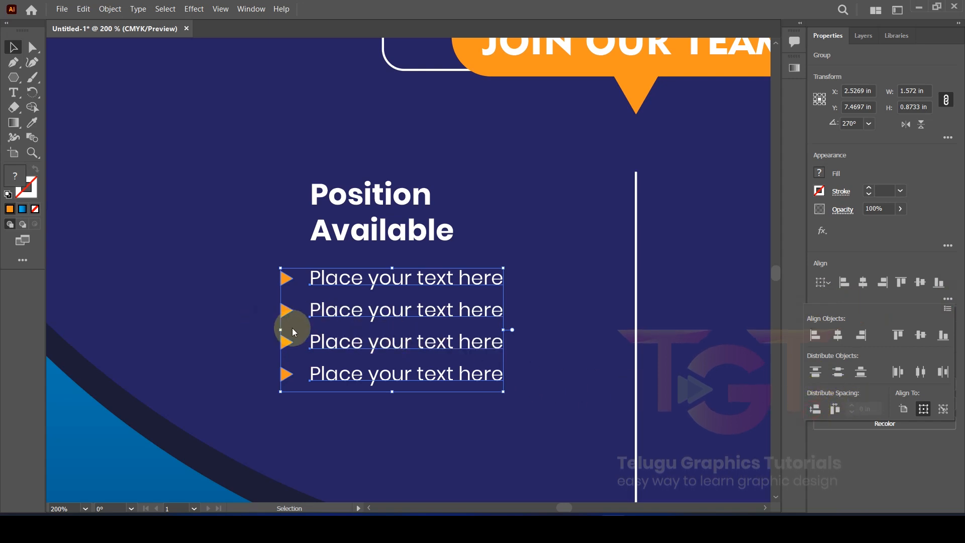
{"action": "left_click", "coordinate": [366, 310]}
Step: Group the four bullet lines and copy the list under General Requirements
{"action": "scroll", "coordinate": [366, 311], "scroll_direction": "down", "scroll_amount": 2}
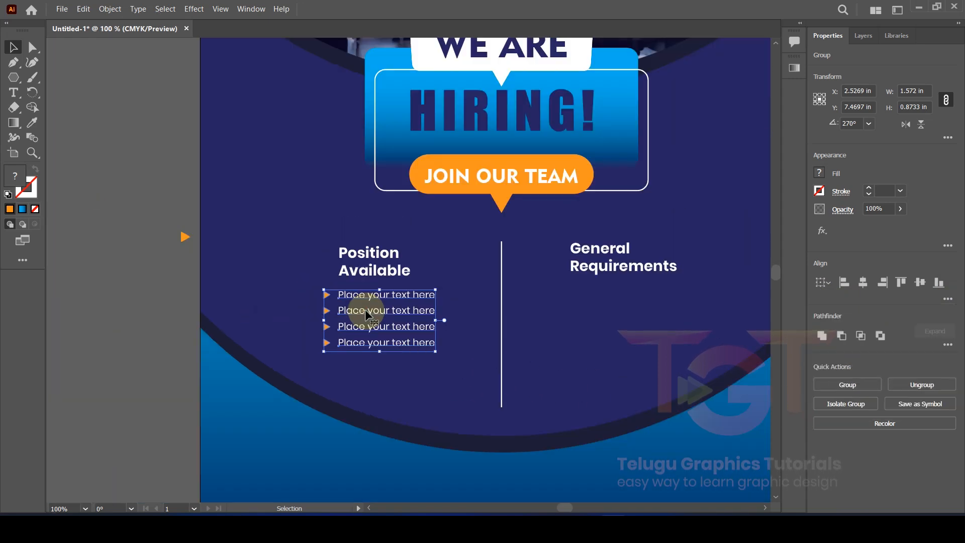
{"action": "right_click", "coordinate": [364, 309]}
{"action": "left_click", "coordinate": [396, 406]}
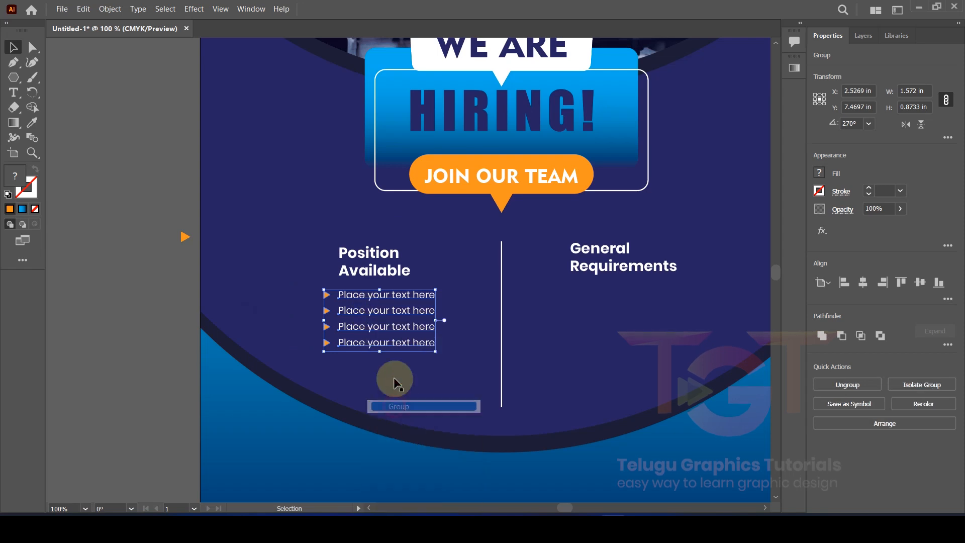
{"action": "left_click_drag", "start_coordinate": [403, 315], "coordinate": [610, 311]}
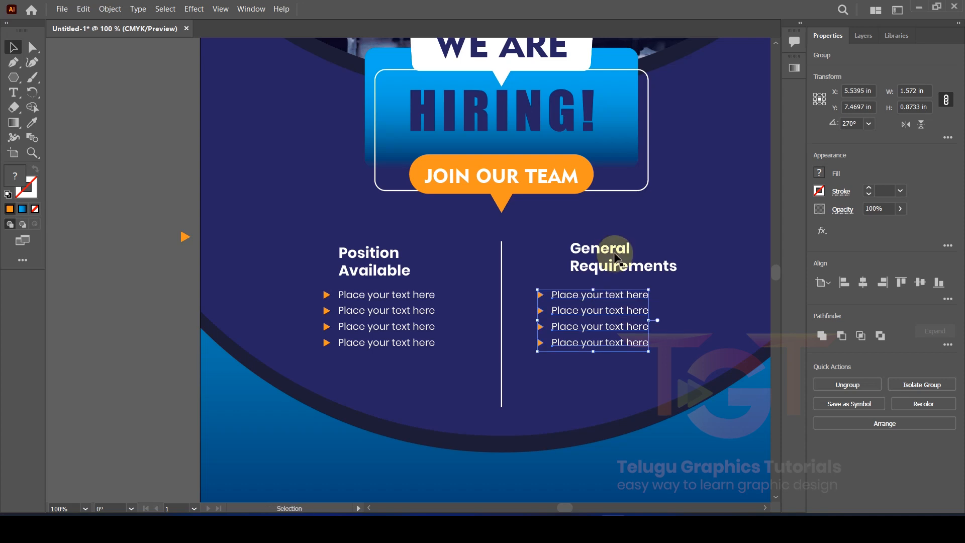
{"action": "left_click_drag", "start_coordinate": [615, 255], "coordinate": [580, 254]}
Step: Line up the column headings with their lists and copy the WE ARE text near the poster bottom
{"action": "left_click_drag", "start_coordinate": [392, 261], "coordinate": [377, 261]}
{"action": "left_click", "coordinate": [378, 296], "text": "shift"}
{"action": "left_click_drag", "start_coordinate": [378, 269], "coordinate": [409, 269]}
{"action": "left_click", "coordinate": [109, 277]}
{"action": "scroll", "coordinate": [109, 276], "scroll_direction": "down", "scroll_amount": 2}
{"action": "left_click_drag", "start_coordinate": [100, 288], "coordinate": [176, 311]}
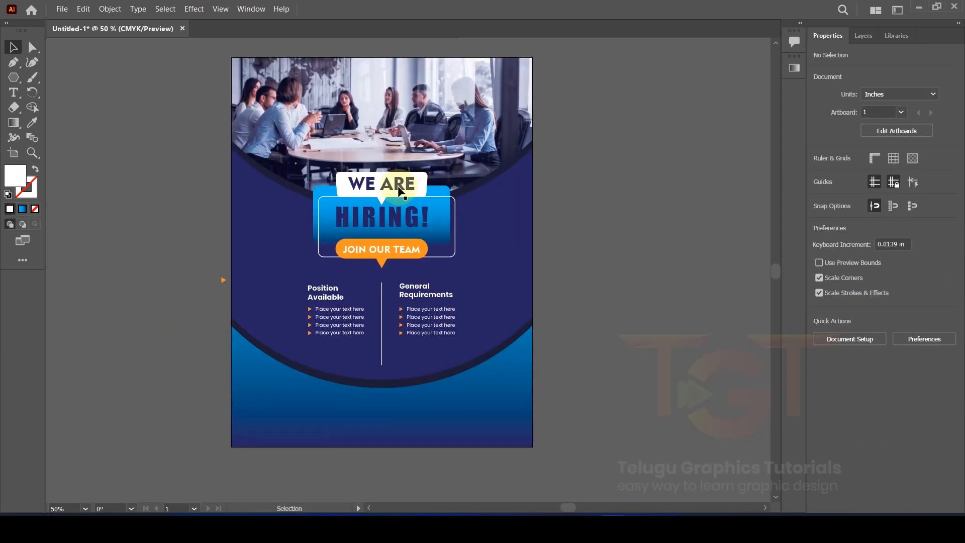
{"action": "left_click_drag", "start_coordinate": [400, 191], "coordinate": [378, 411]}
Step: Make the copied text white, retype it as 'Apply Now', and set it in Poppins Bold
{"action": "left_click", "coordinate": [818, 172]}
{"action": "left_click", "coordinate": [701, 218]}
{"action": "double_click", "coordinate": [394, 405]}
{"action": "key", "text": "ctrl+a"}
{"action": "type", "text": "Apply Now"}
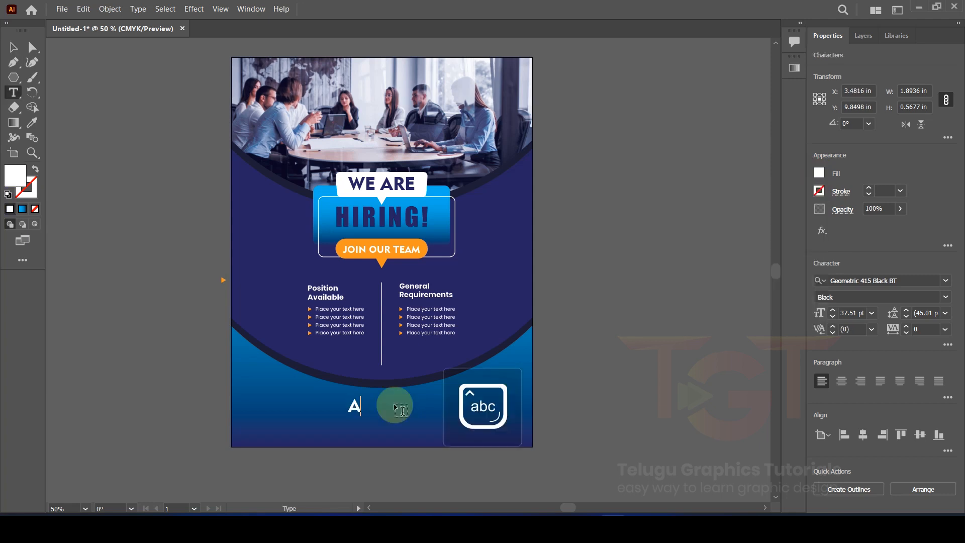
{"action": "key", "text": "ctrl+a"}
{"action": "left_click", "coordinate": [944, 283]}
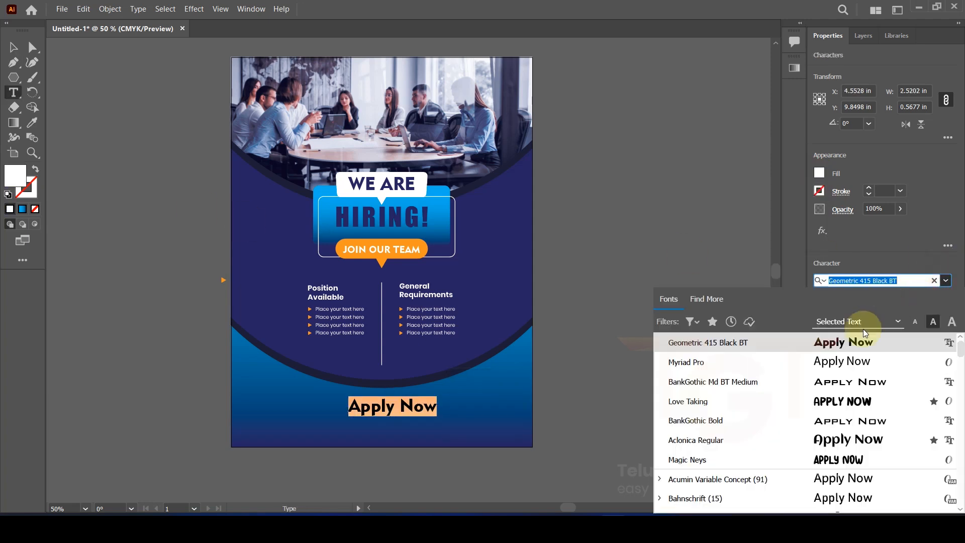
{"action": "left_click", "coordinate": [924, 280]}
{"action": "type", "text": "popp"}
{"action": "left_click", "coordinate": [719, 382]}
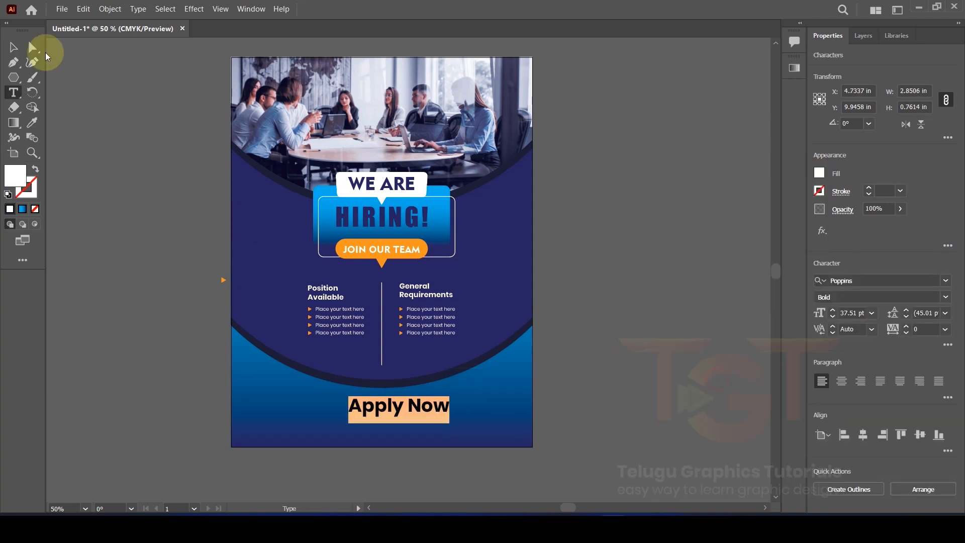
Step: Shrink Apply Now to 25 pt and move it toward the left
{"action": "left_click", "coordinate": [14, 47]}
{"action": "left_click", "coordinate": [832, 318]}
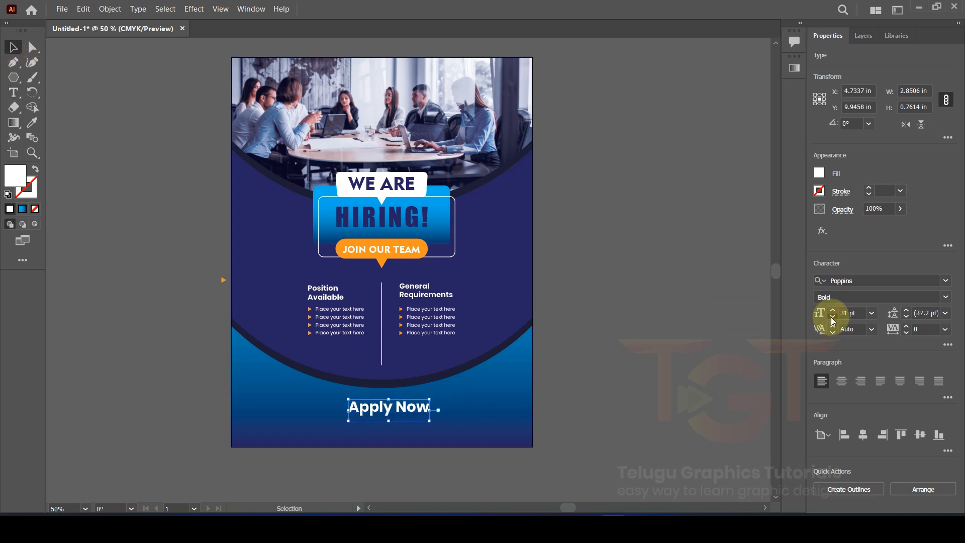
{"action": "left_click", "coordinate": [832, 318]}
{"action": "left_click", "coordinate": [832, 318]}
{"action": "scroll", "coordinate": [415, 407], "scroll_direction": "up", "scroll_amount": 2}
{"action": "scroll", "coordinate": [411, 406], "scroll_direction": "down", "scroll_amount": 2}
{"action": "left_click_drag", "start_coordinate": [397, 407], "coordinate": [472, 409]}
Step: Replace a text copy with a sample contact e-mail address at 13 pt
{"action": "scroll", "coordinate": [343, 406], "scroll_direction": "up", "scroll_amount": 1}
{"action": "triple_click", "coordinate": [471, 408]}
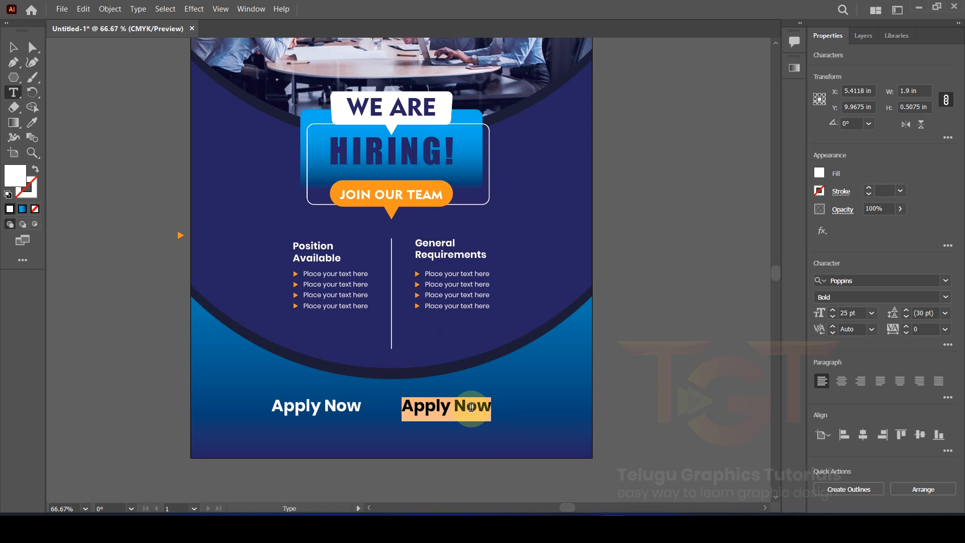
{"action": "type", "text": "simplemail@mail.co"}
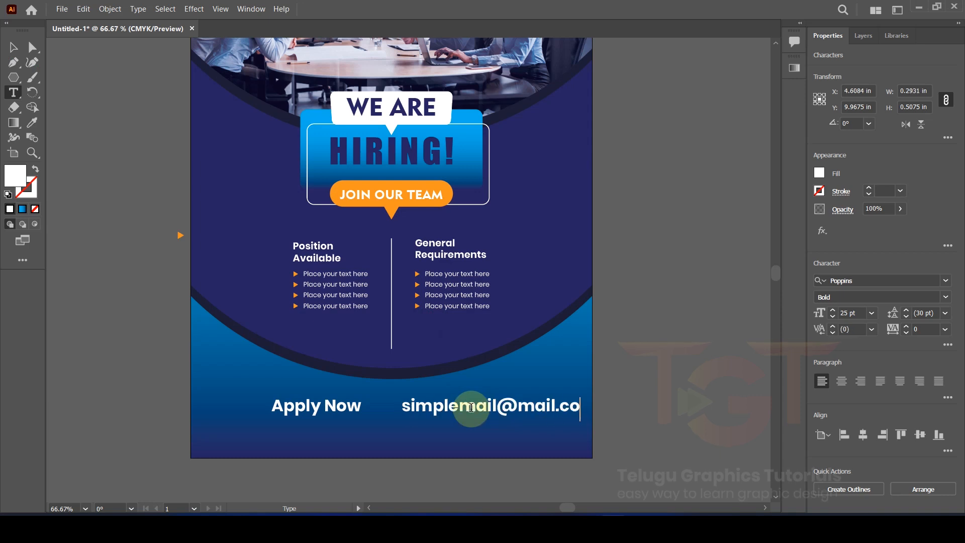
{"action": "type", "text": "m"}
{"action": "triple_click", "coordinate": [471, 408]}
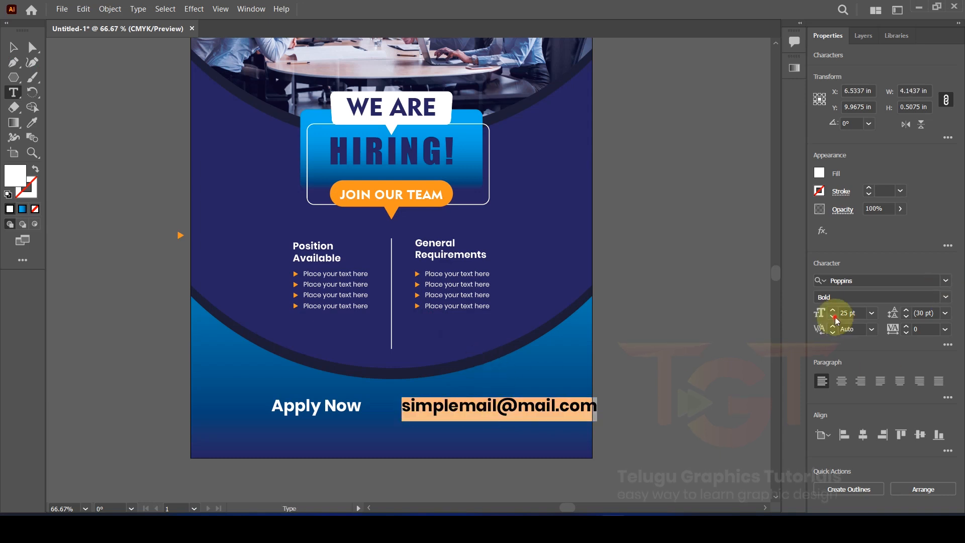
{"action": "left_click", "coordinate": [833, 317]}
{"action": "left_click", "coordinate": [833, 317]}
{"action": "left_click", "coordinate": [833, 310]}
{"action": "left_click", "coordinate": [14, 47]}
{"action": "left_click", "coordinate": [79, 343]}
Step: Copy the e-mail line above itself as 'Send your resume at' in Poppins Regular
{"action": "scroll", "coordinate": [490, 454], "scroll_direction": "up", "scroll_amount": 2}
{"action": "left_click_drag", "start_coordinate": [424, 357], "coordinate": [421, 320]}
{"action": "triple_click", "coordinate": [420, 320]}
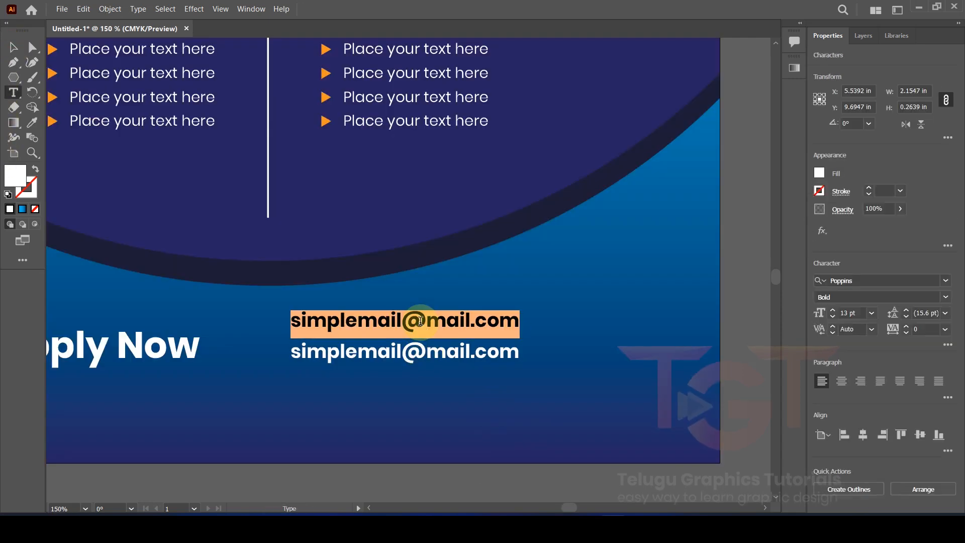
{"action": "type", "text": "Send your resume at"}
{"action": "key", "text": "ctrl+a"}
{"action": "left_click", "coordinate": [920, 297]}
{"action": "left_click", "coordinate": [849, 308]}
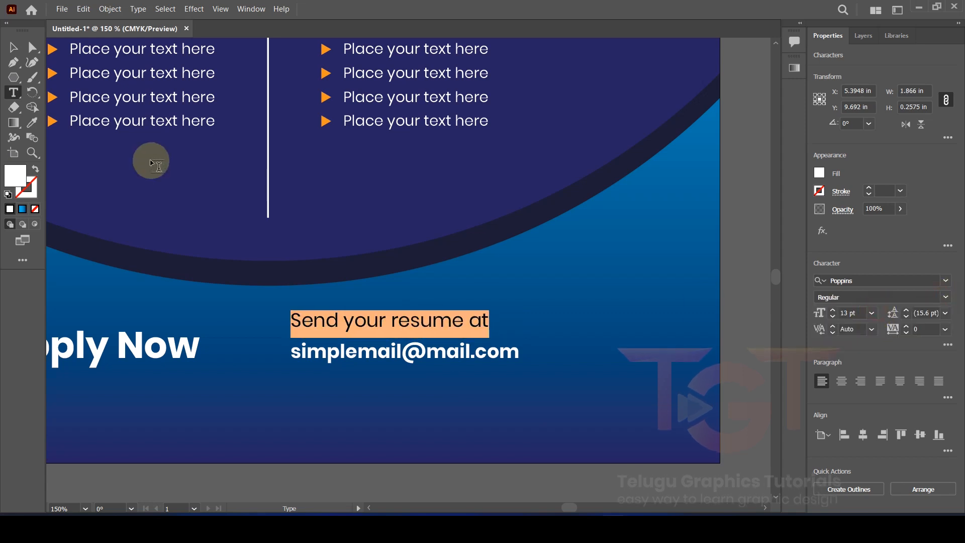
{"action": "scroll", "coordinate": [254, 291], "scroll_direction": "down", "scroll_amount": 3}
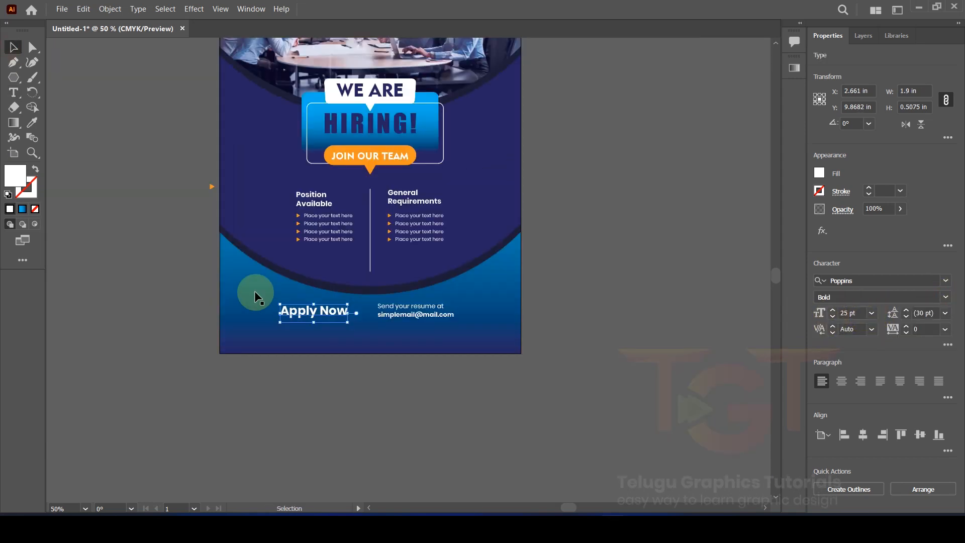
{"action": "left_click_drag", "start_coordinate": [207, 250], "coordinate": [222, 253]}
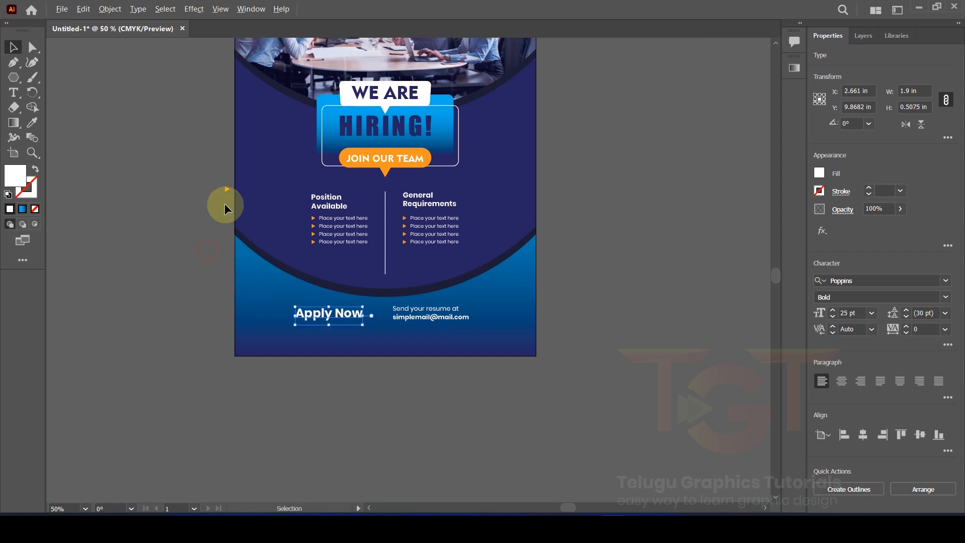
Step: Copy the orange triangle between Apply Now and the resume text, arranging the three in a row
{"action": "scroll", "coordinate": [222, 216], "scroll_direction": "up", "scroll_amount": 1}
{"action": "left_click_drag", "start_coordinate": [228, 190], "coordinate": [458, 310]}
{"action": "scroll", "coordinate": [422, 350], "scroll_direction": "up", "scroll_amount": 1}
{"action": "scroll", "coordinate": [422, 350], "scroll_direction": "up", "scroll_amount": 3}
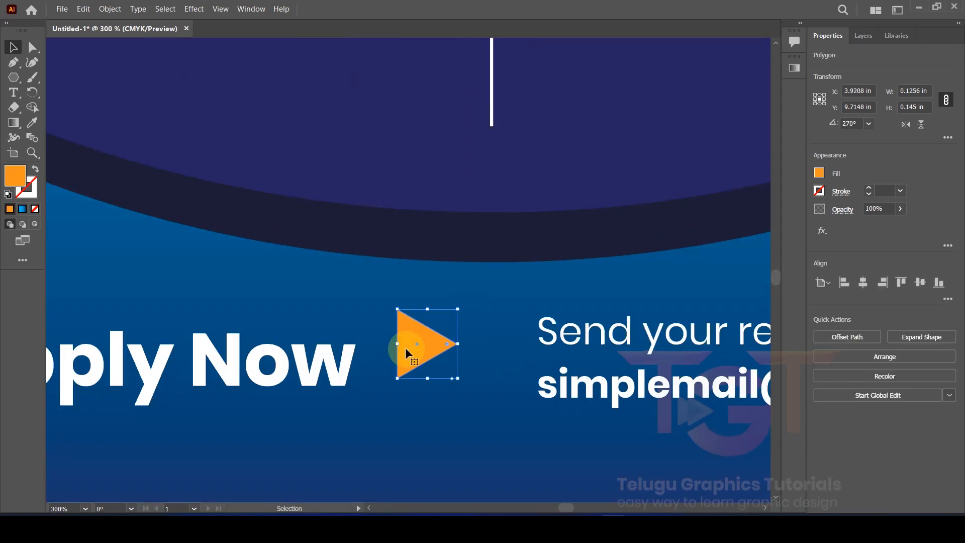
{"action": "left_click_drag", "start_coordinate": [393, 371], "coordinate": [388, 367]}
{"action": "left_click", "coordinate": [540, 392], "text": "shift"}
{"action": "left_click", "coordinate": [544, 389]}
{"action": "left_click_drag", "start_coordinate": [571, 328], "coordinate": [514, 337]}
{"action": "left_click_drag", "start_coordinate": [352, 366], "coordinate": [336, 366]}
{"action": "scroll", "coordinate": [335, 365], "scroll_direction": "down", "scroll_amount": 2}
Step: Group Apply Now, the arrow and the resume text, then centre the group horizontally on the artboard
{"action": "left_click", "coordinate": [353, 371], "text": "shift"}
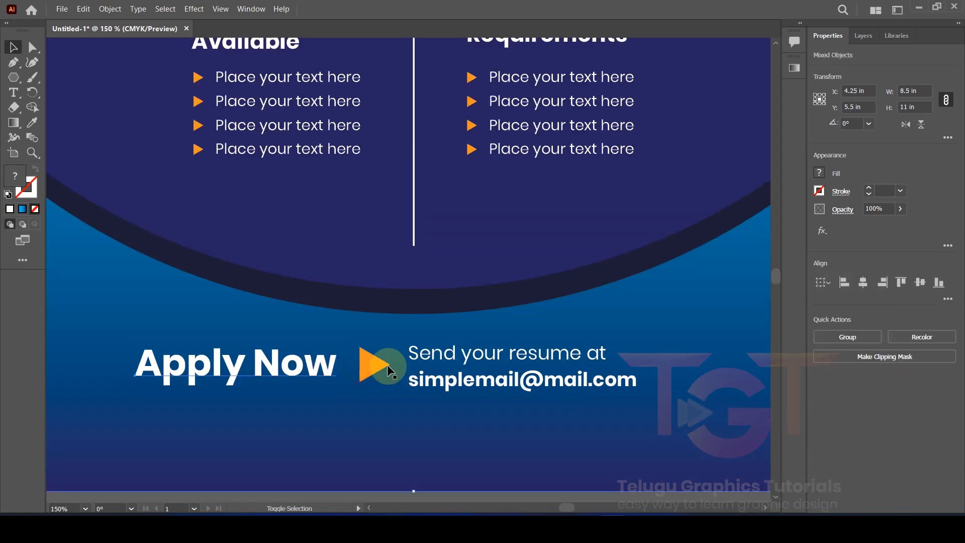
{"action": "scroll", "coordinate": [375, 371], "scroll_direction": "down", "scroll_amount": 2}
{"action": "left_click", "coordinate": [354, 421]}
{"action": "scroll", "coordinate": [354, 421], "scroll_direction": "up", "scroll_amount": 1}
{"action": "left_click", "coordinate": [347, 330]}
{"action": "left_click", "coordinate": [398, 321], "text": "shift"}
{"action": "left_click", "coordinate": [349, 331]}
{"action": "left_click", "coordinate": [407, 323], "text": "shift"}
{"action": "left_click", "coordinate": [436, 320], "text": "shift"}
{"action": "right_click", "coordinate": [454, 336]}
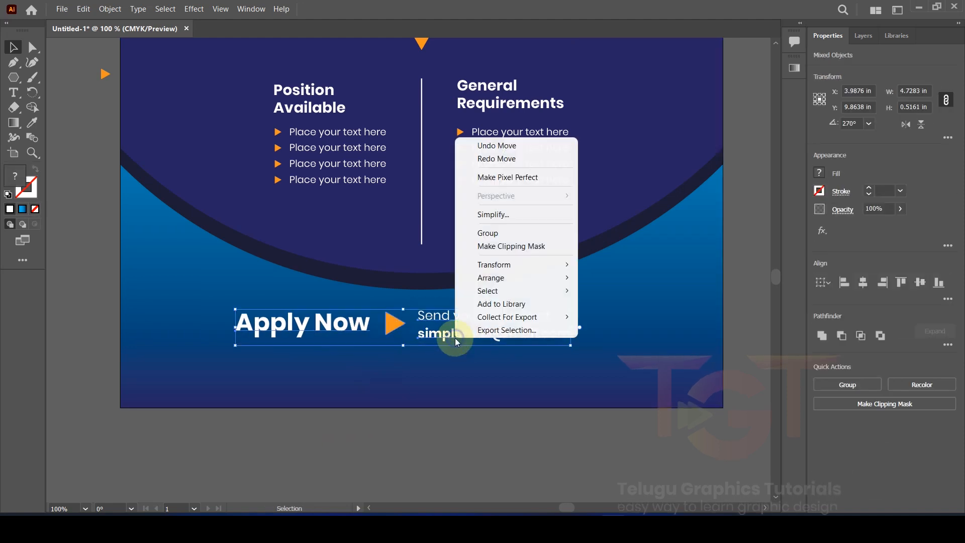
{"action": "left_click", "coordinate": [480, 230]}
{"action": "left_click", "coordinate": [863, 283]}
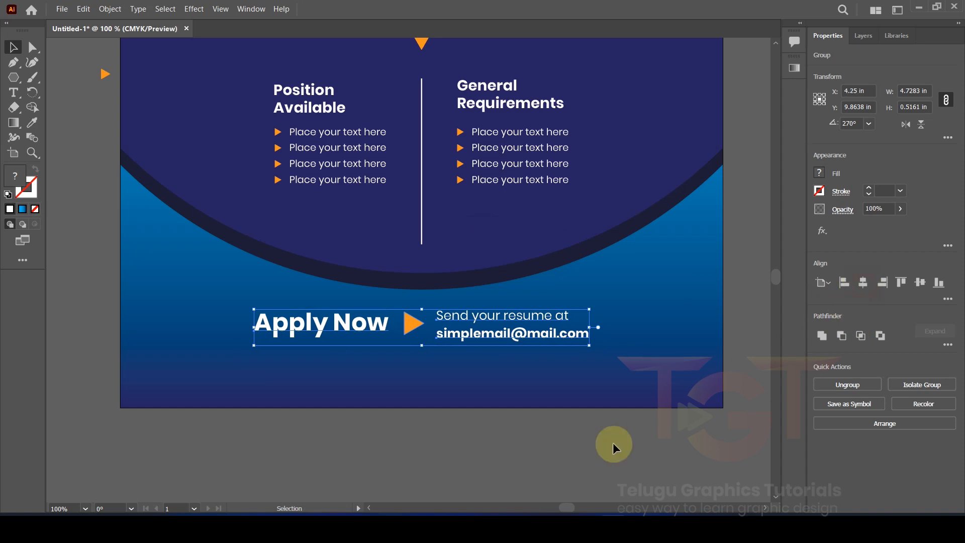
Step: Copy the JOIN OUR TEAM text below the Apply Now line
{"action": "left_click", "coordinate": [465, 413]}
{"action": "left_click", "coordinate": [466, 319]}
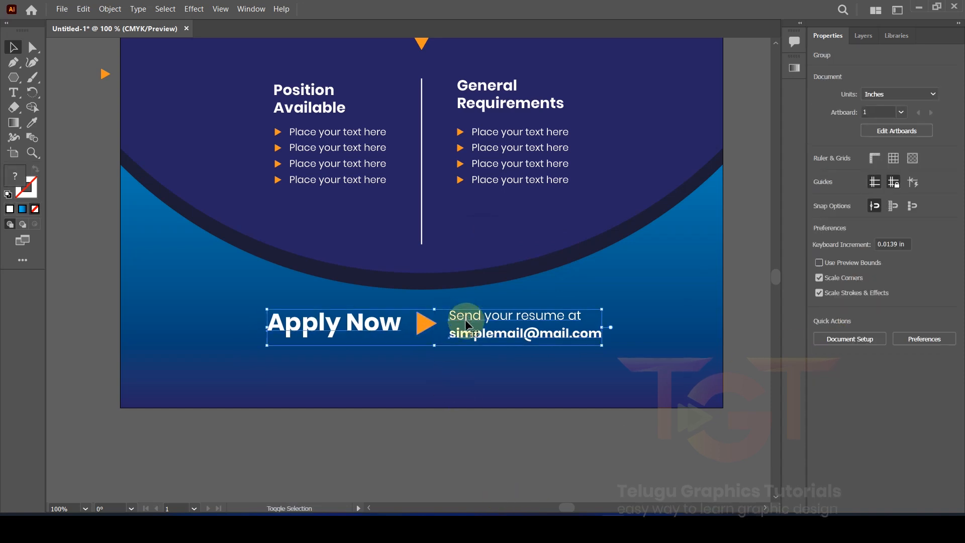
{"action": "scroll", "coordinate": [465, 336], "scroll_direction": "down", "scroll_amount": 1}
{"action": "left_click", "coordinate": [431, 400]}
{"action": "left_click_drag", "start_coordinate": [436, 124], "coordinate": [427, 361]}
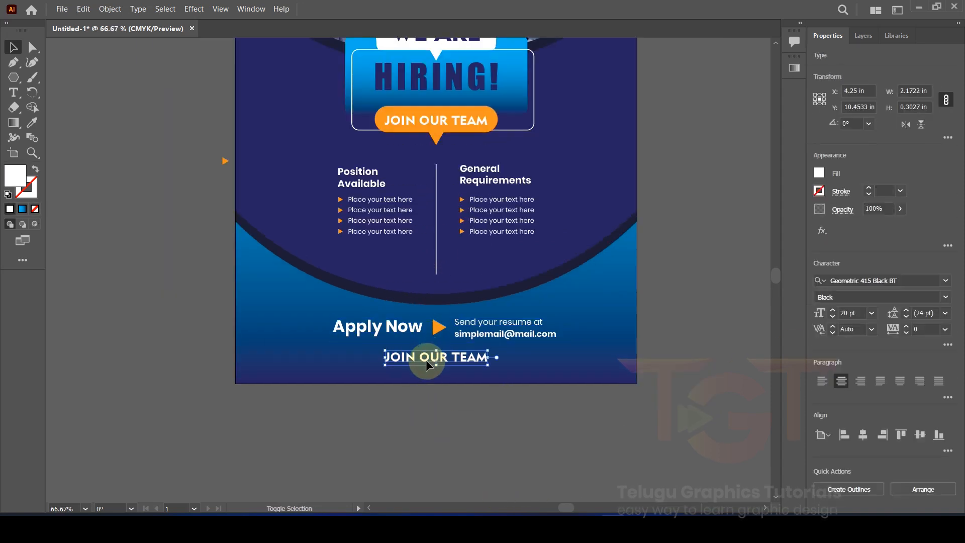
{"action": "scroll", "coordinate": [426, 360], "scroll_direction": "up", "scroll_amount": 1}
{"action": "triple_click", "coordinate": [426, 359]}
{"action": "type", "text": "www.yourweb.comm"}
{"action": "key", "text": "Escape"}
{"action": "left_click", "coordinate": [473, 421]}
{"action": "scroll", "coordinate": [474, 421], "scroll_direction": "down", "scroll_amount": 2}
{"action": "scroll", "coordinate": [473, 421], "scroll_direction": "up", "scroll_amount": 1}
{"action": "scroll", "coordinate": [488, 302], "scroll_direction": "down", "scroll_amount": 1}
{"action": "scroll", "coordinate": [487, 302], "scroll_direction": "up", "scroll_amount": 2}
Step: Copy WE ARE to the poster's top-right corner and reword it 'your logo'
{"action": "left_click_drag", "start_coordinate": [469, 194], "coordinate": [373, 112]}
{"action": "scroll", "coordinate": [365, 85], "scroll_direction": "up", "scroll_amount": 3}
{"action": "double_click", "coordinate": [373, 111]}
{"action": "key", "text": "ctrl+a"}
{"action": "type", "text": "ypu"}
{"action": "key", "text": "BackSpace"}
{"action": "key", "text": "BackSpace"}
{"action": "type", "text": "our logo"}
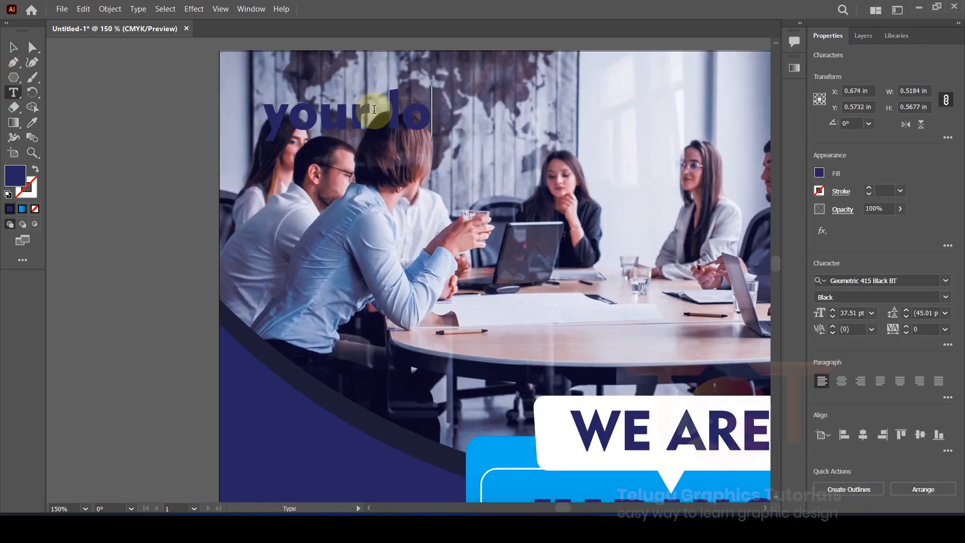
Step: Set the 'your logo' text size to 20 pt
{"action": "key", "text": "ctrl+a"}
{"action": "left_click", "coordinate": [19, 38]}
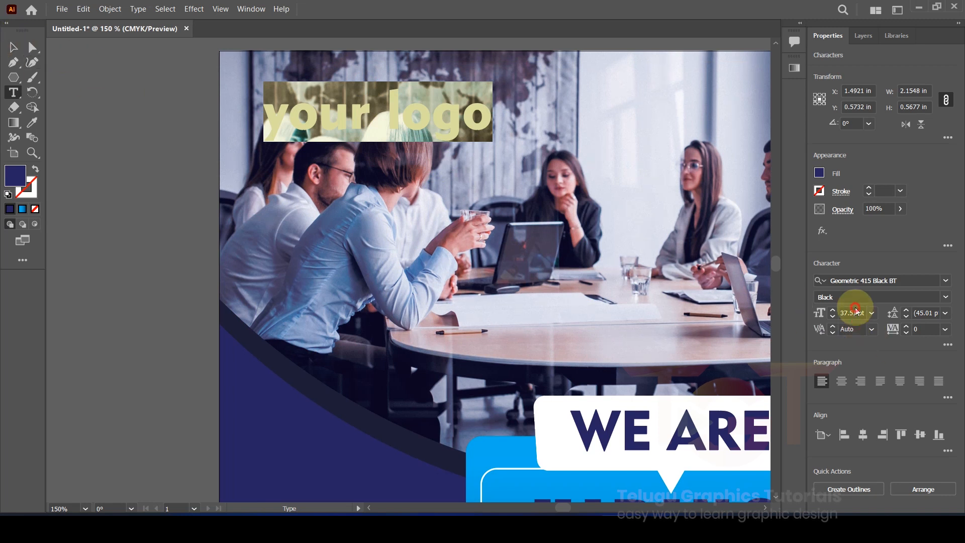
{"action": "type", "text": "20"}
{"action": "key", "text": "Return"}
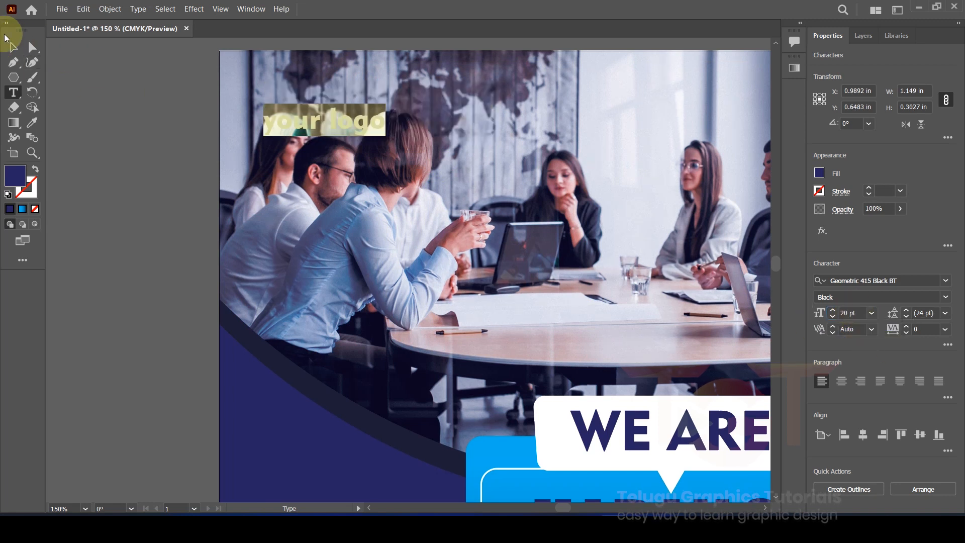
{"action": "key", "text": "Escape"}
Step: Draw a white-filled rectangle behind the logo text and group them together
{"action": "left_click", "coordinate": [19, 78]}
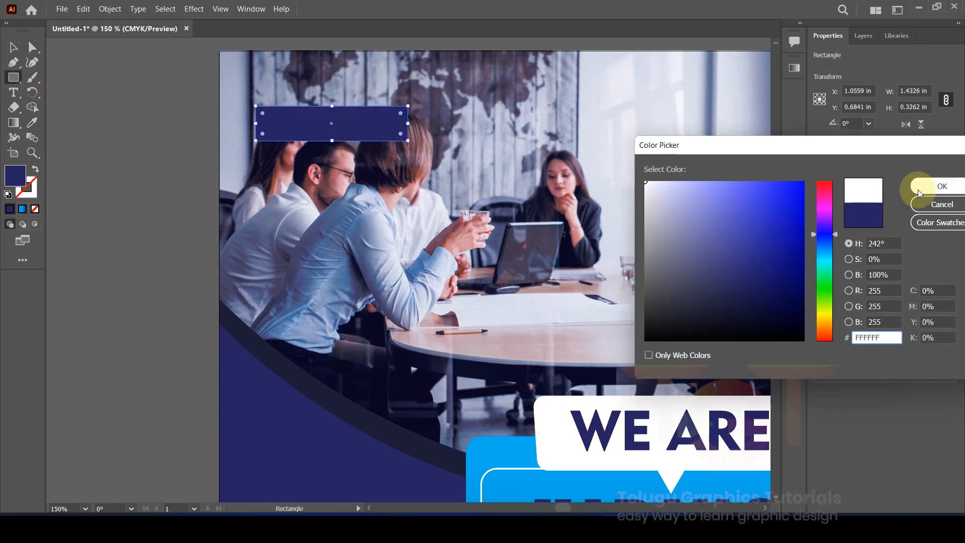
{"action": "left_click", "coordinate": [926, 185]}
{"action": "key", "text": "ctrl+equal"}
{"action": "key", "text": "ctrl+equal"}
{"action": "key", "text": "ctrl+equal"}
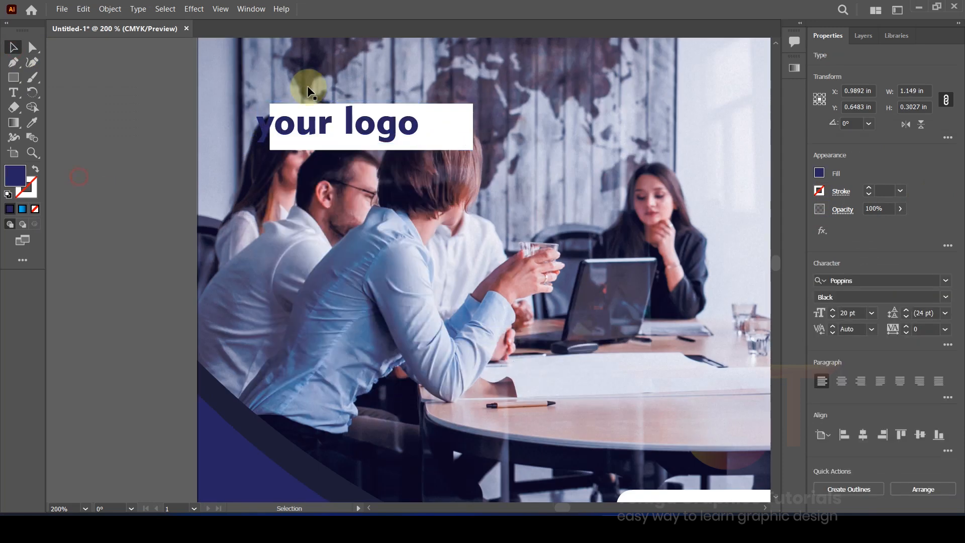
{"action": "right_click", "coordinate": [352, 170]}
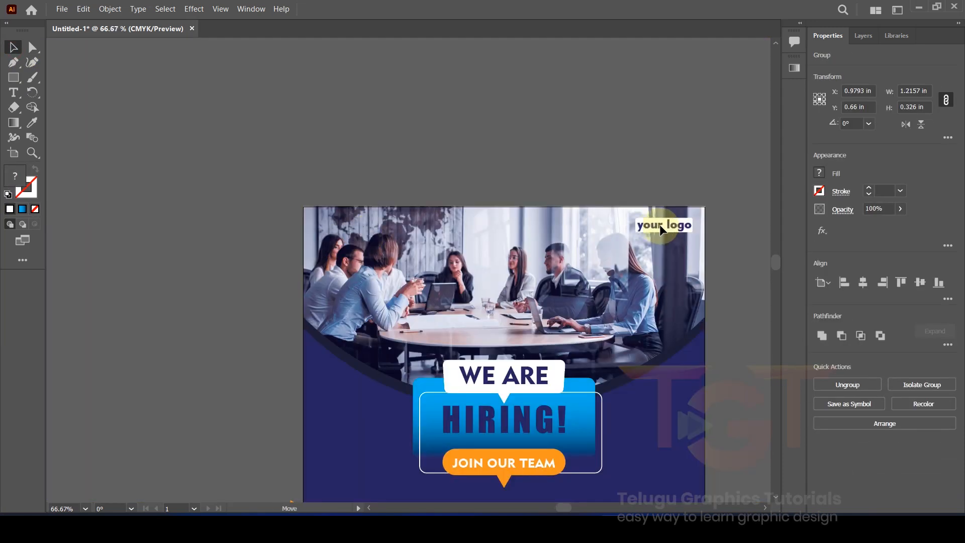
{"action": "left_click", "coordinate": [550, 173]}
Step: Zoom and pan to bring the whole poster into view, centred
{"action": "scroll", "coordinate": [545, 172], "scroll_direction": "down", "scroll_amount": 2}
{"action": "left_click_drag", "start_coordinate": [332, 230], "coordinate": [320, 201]}
{"action": "scroll", "coordinate": [322, 204], "scroll_direction": "up", "scroll_amount": 1}
{"action": "left_click_drag", "start_coordinate": [344, 269], "coordinate": [227, 192]}
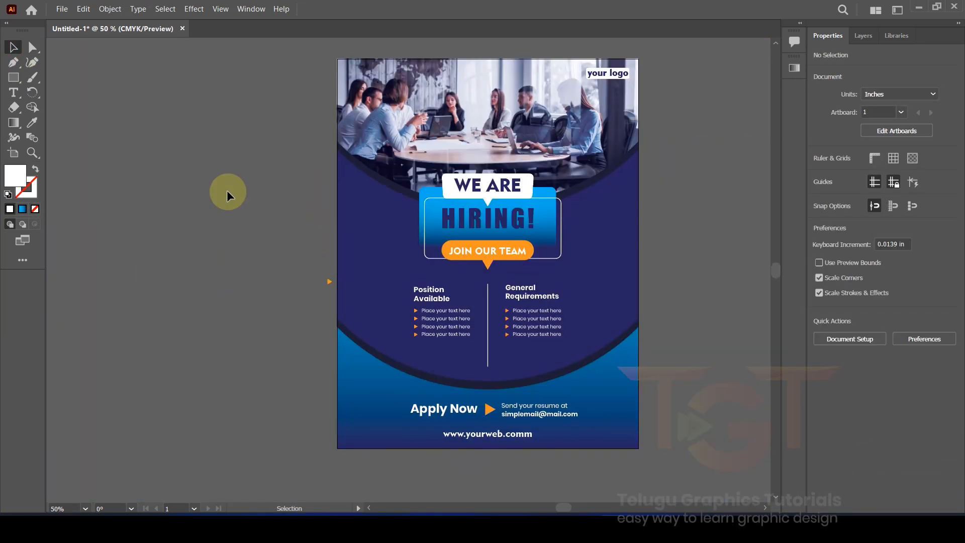